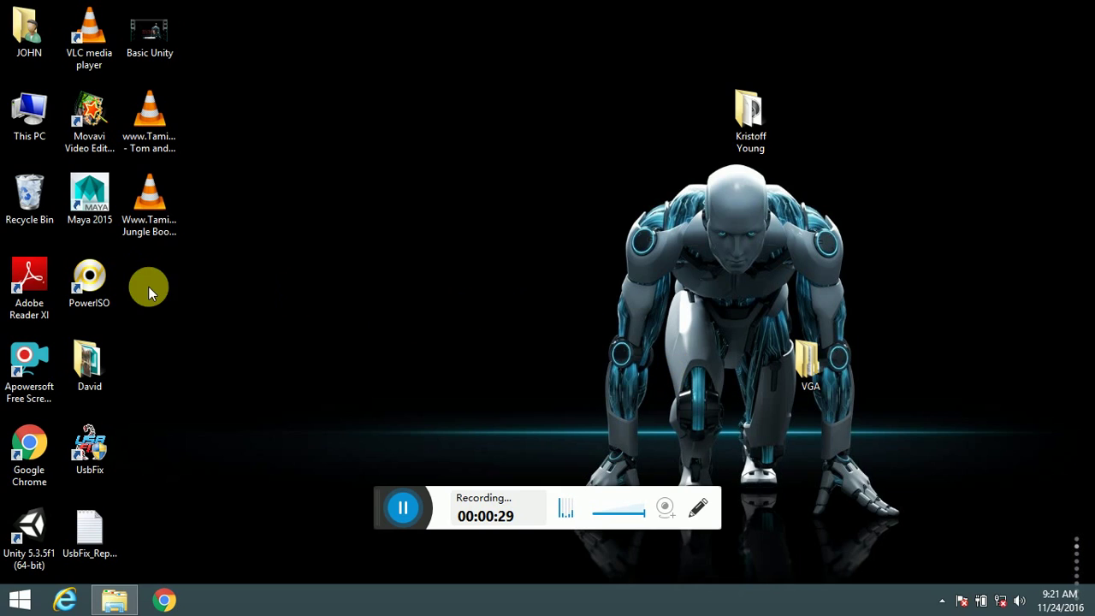
pyautogui.rightClick(382, 177)
pyautogui.click(402, 219)
pyautogui.rightClick(402, 219)
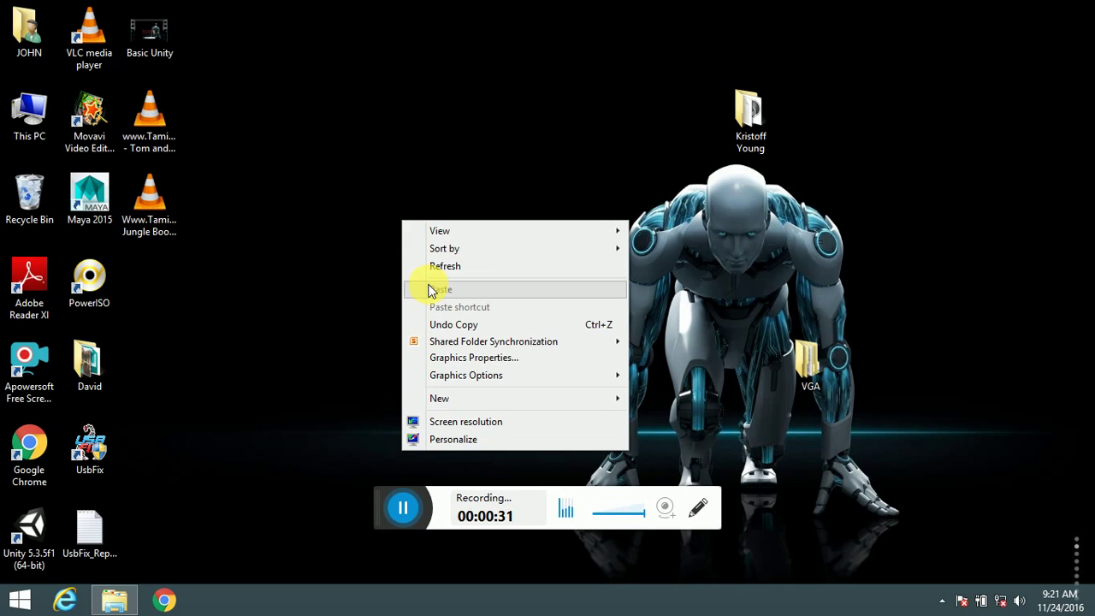
pyautogui.click(428, 265)
pyautogui.rightClick(427, 272)
pyautogui.click(443, 317)
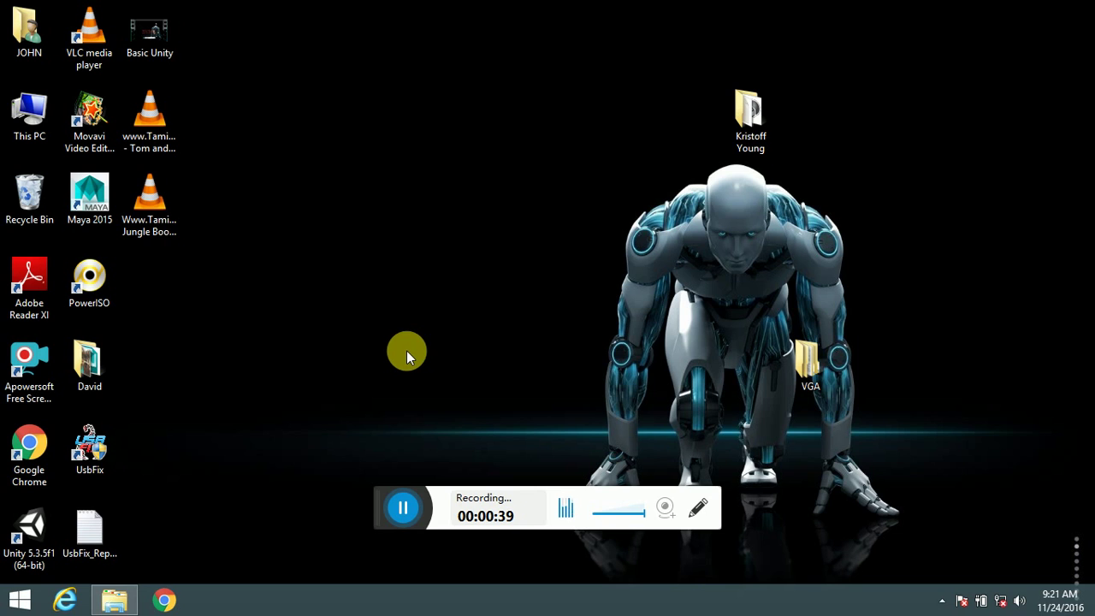
pyautogui.press('super')
pyautogui.press('super')
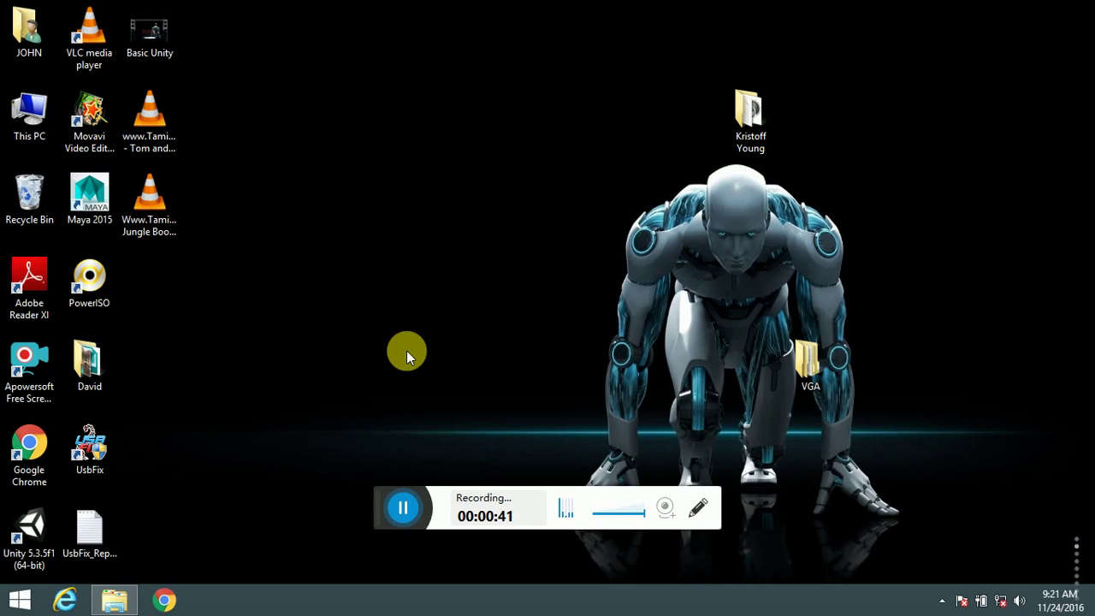
# - Create a new Microsoft Excel worksheet file on the desktop and open it
pyautogui.rightClick(376, 176)
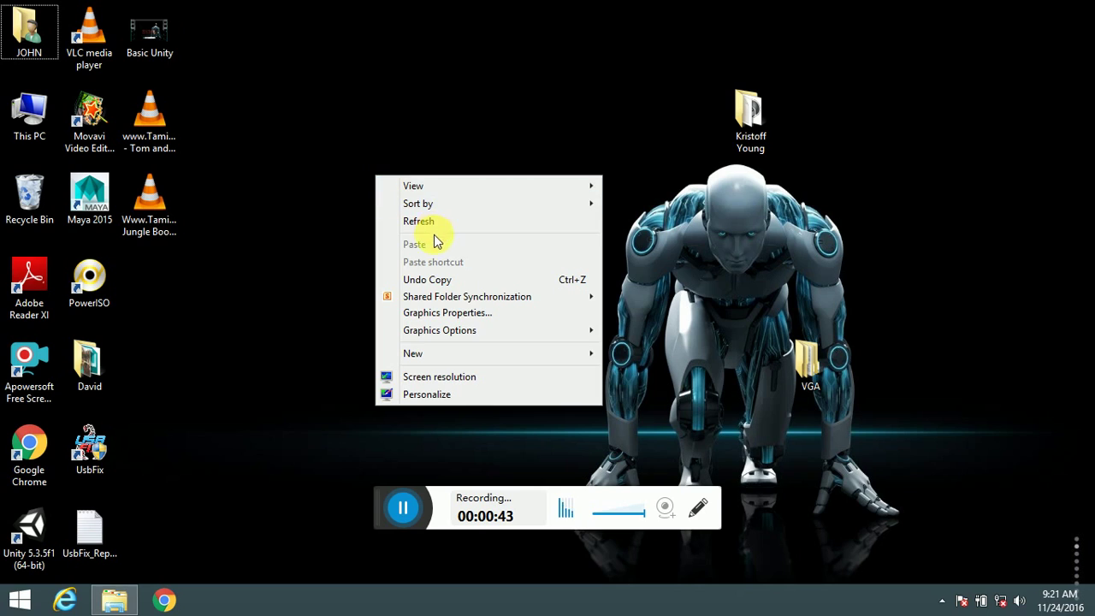
pyautogui.click(457, 355)
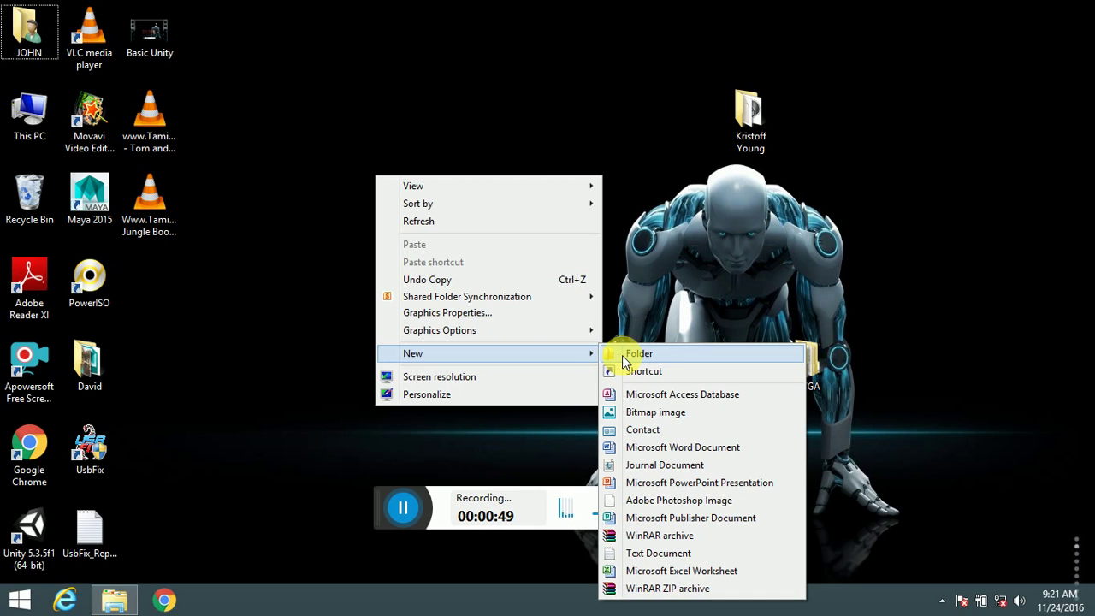
pyautogui.click(644, 571)
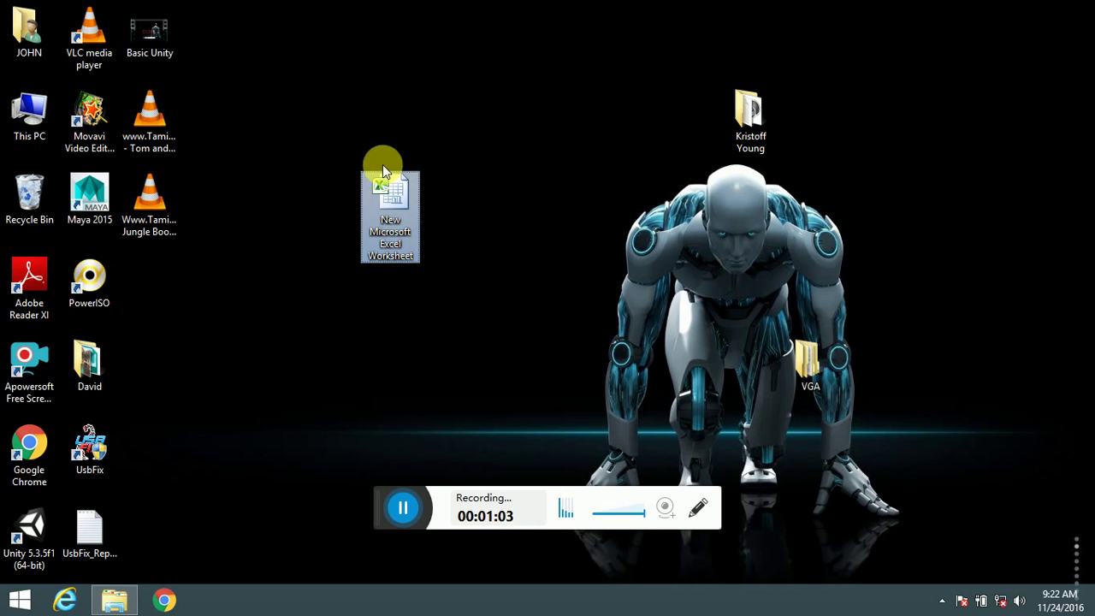
pyautogui.doubleClick(399, 202)
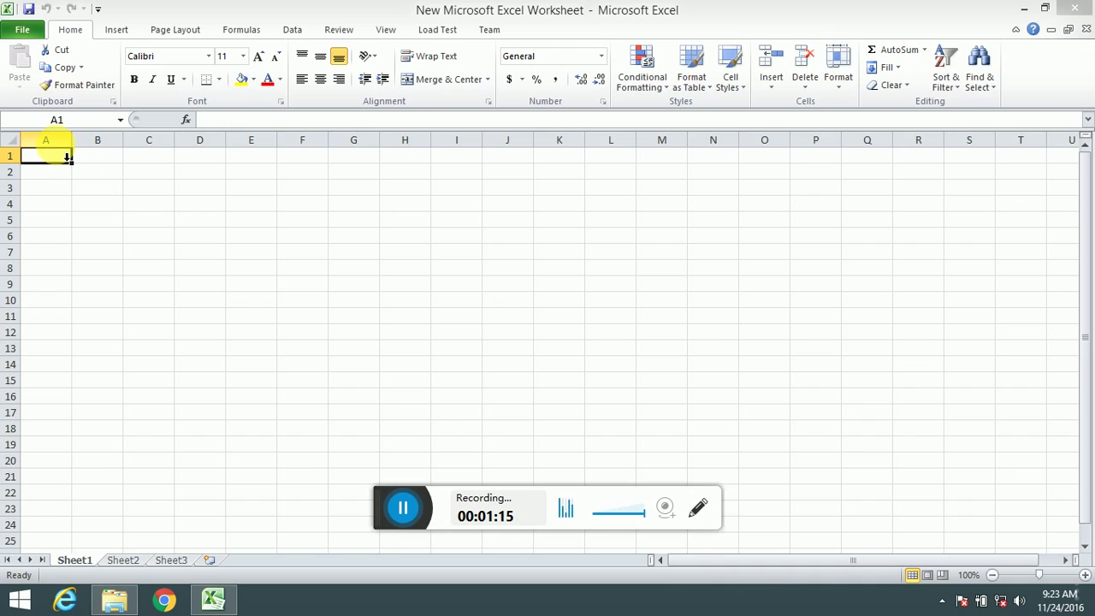
# - Examine the sheet's layout by selecting columns A through O, single columns, and individual cells such as B3, C3, C5 and B5
pyautogui.moveTo(66, 155); pyautogui.dragTo(754, 154)
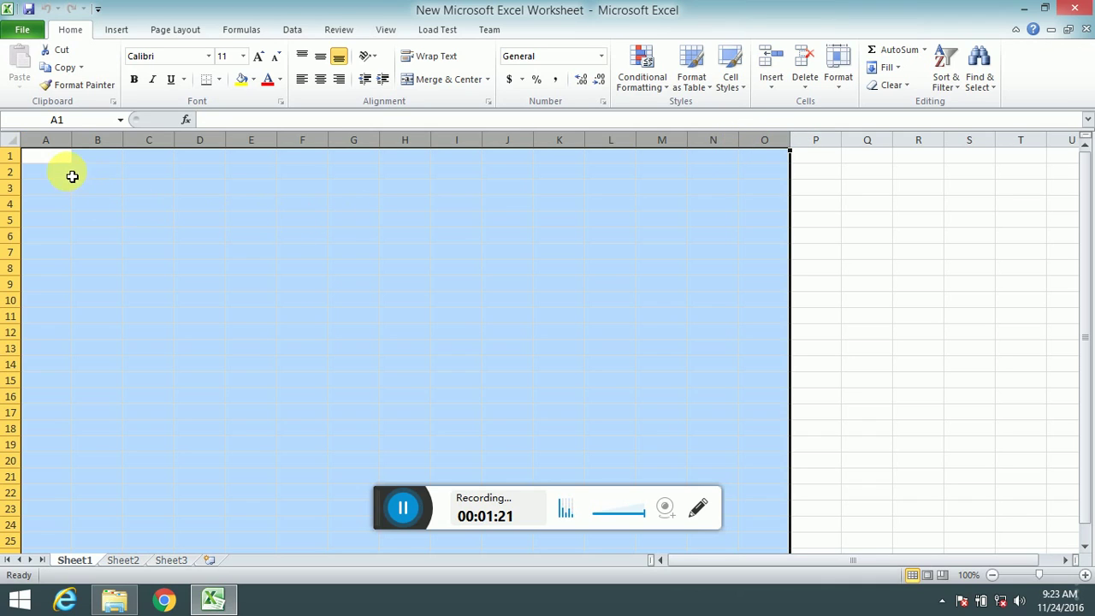
pyautogui.click(65, 144)
pyautogui.click(101, 142)
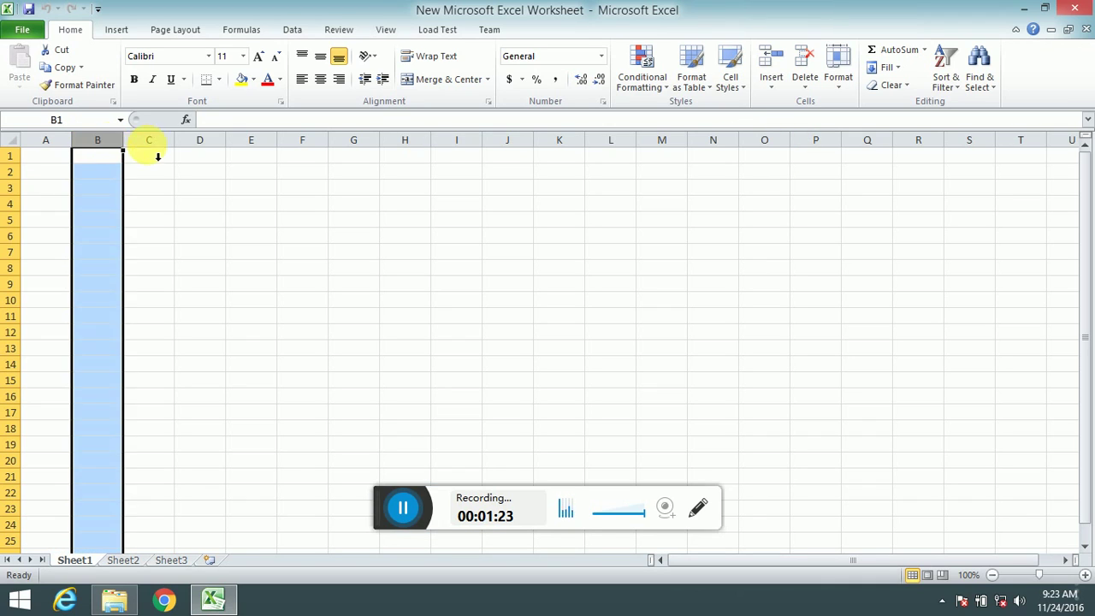
pyautogui.click(149, 142)
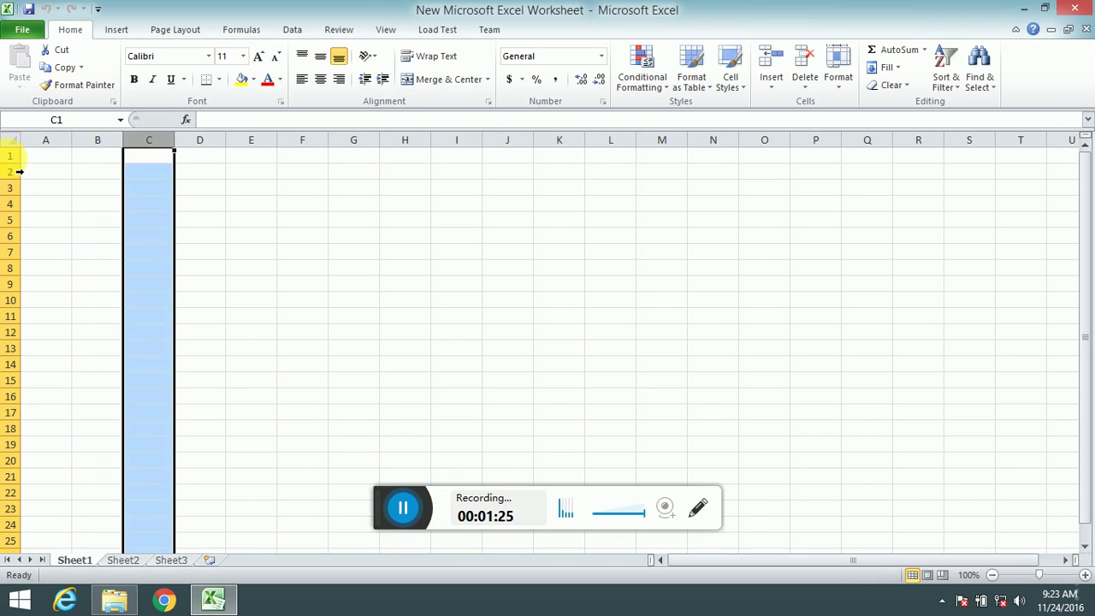
pyautogui.moveTo(14, 163)
pyautogui.mouseDown()
pyautogui.moveTo(14, 147)
pyautogui.moveTo(14, 164)
pyautogui.mouseUp()
pyautogui.click(91, 193)
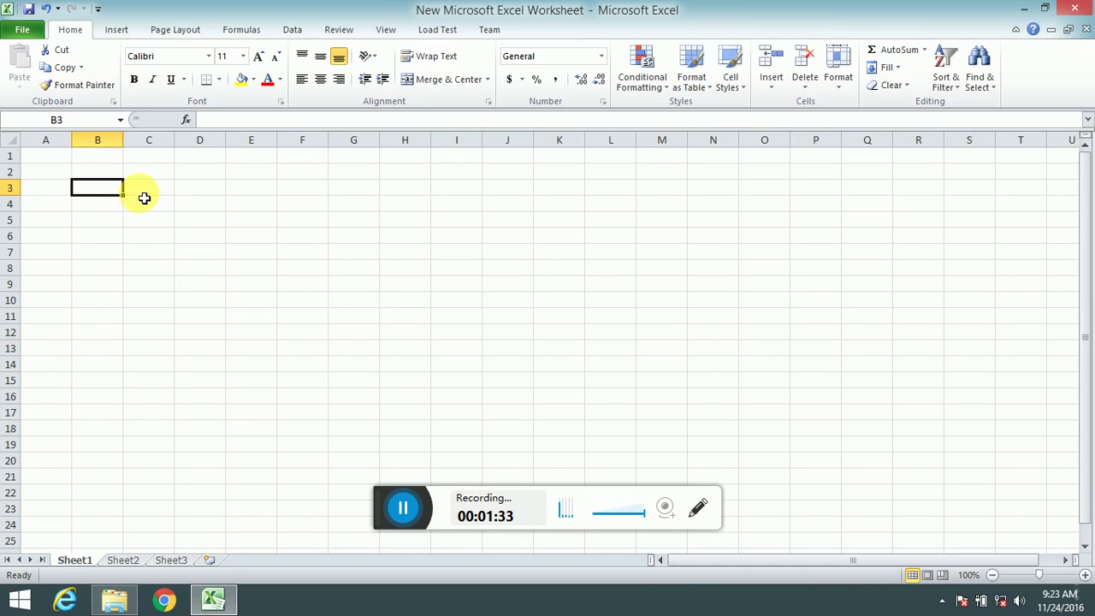
pyautogui.click(159, 191)
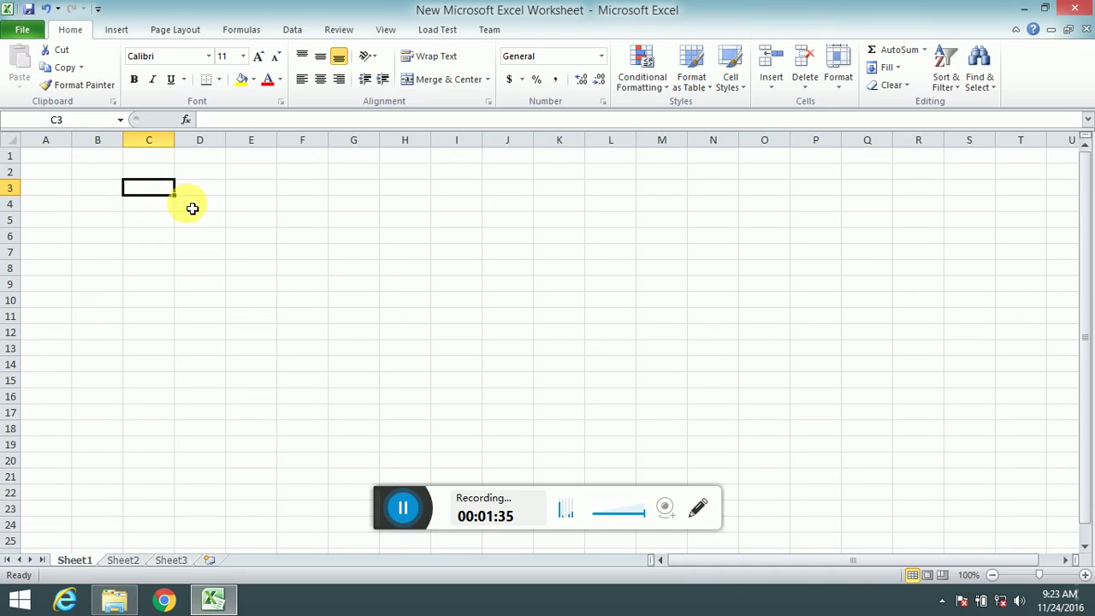
pyautogui.click(192, 208)
pyautogui.click(190, 224)
pyautogui.click(156, 224)
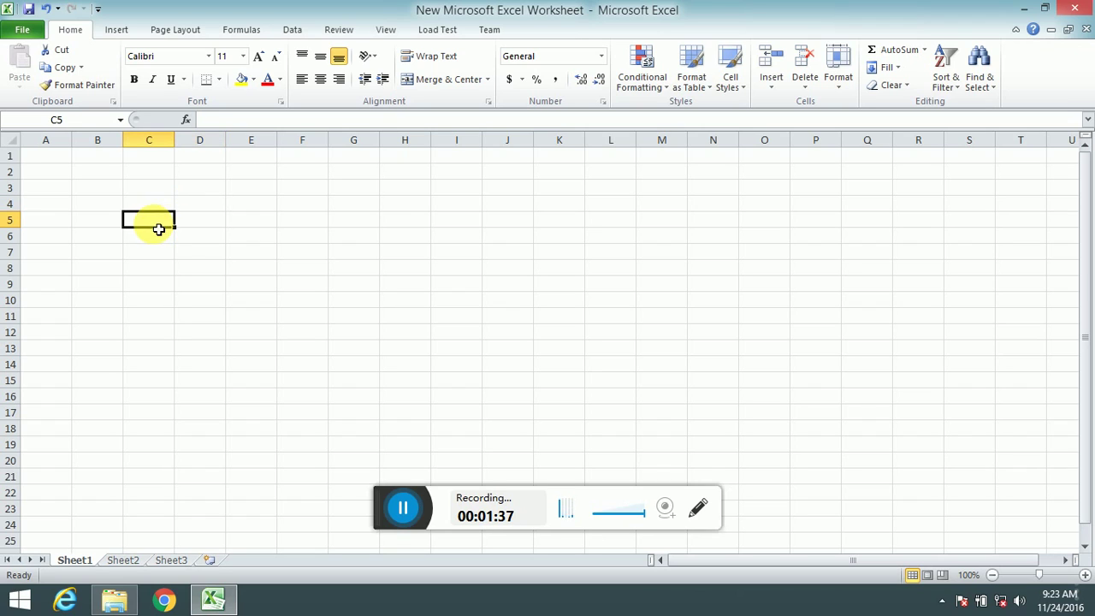
pyautogui.click(115, 224)
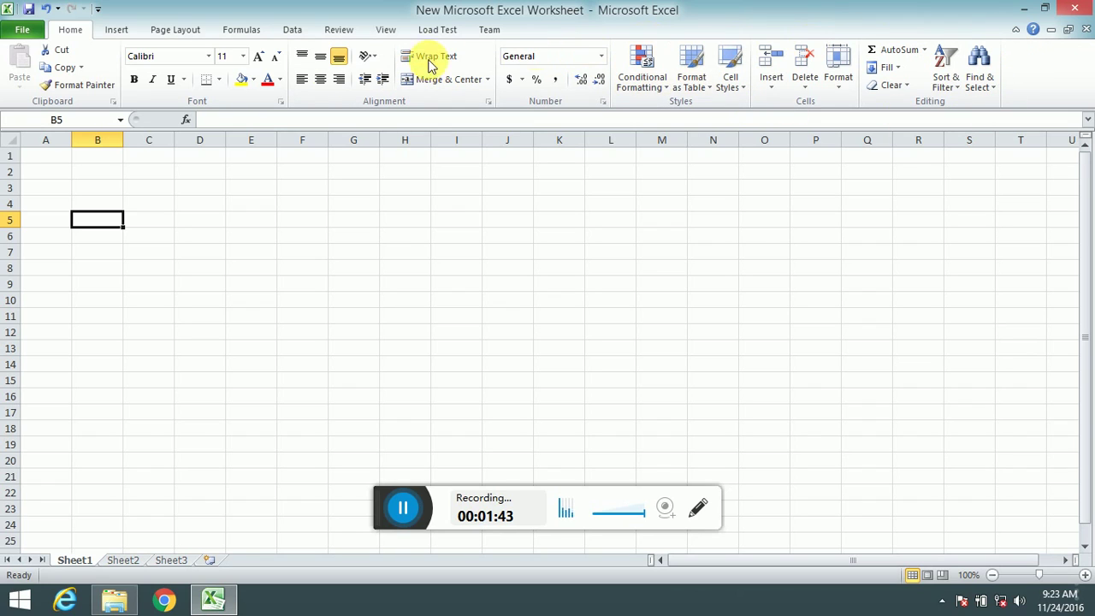
pyautogui.click(212, 60)
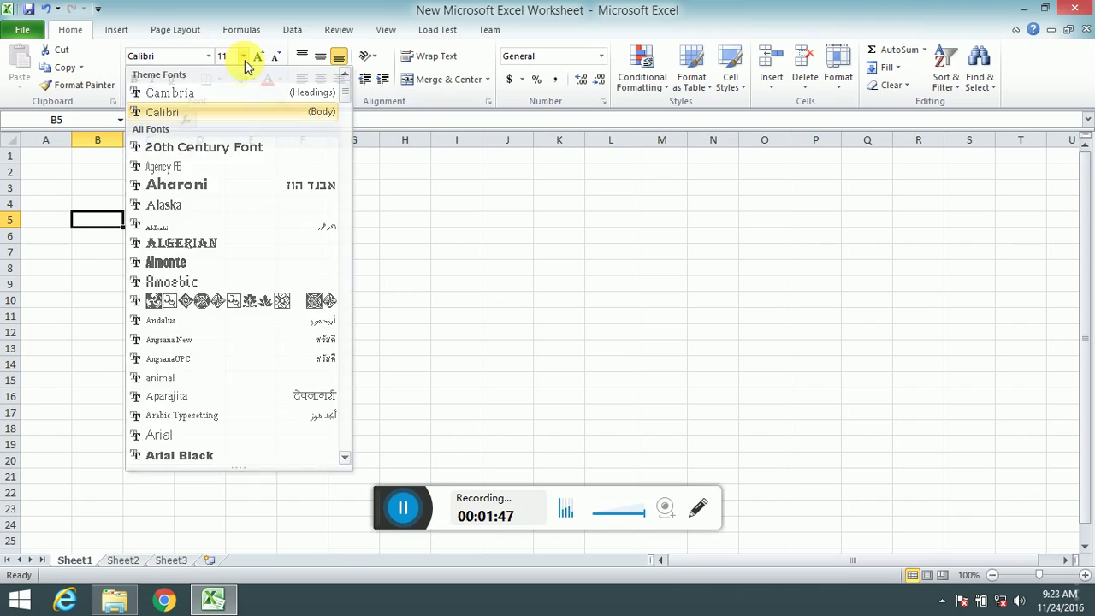
pyautogui.click(244, 60)
pyautogui.click(244, 60)
pyautogui.click(244, 61)
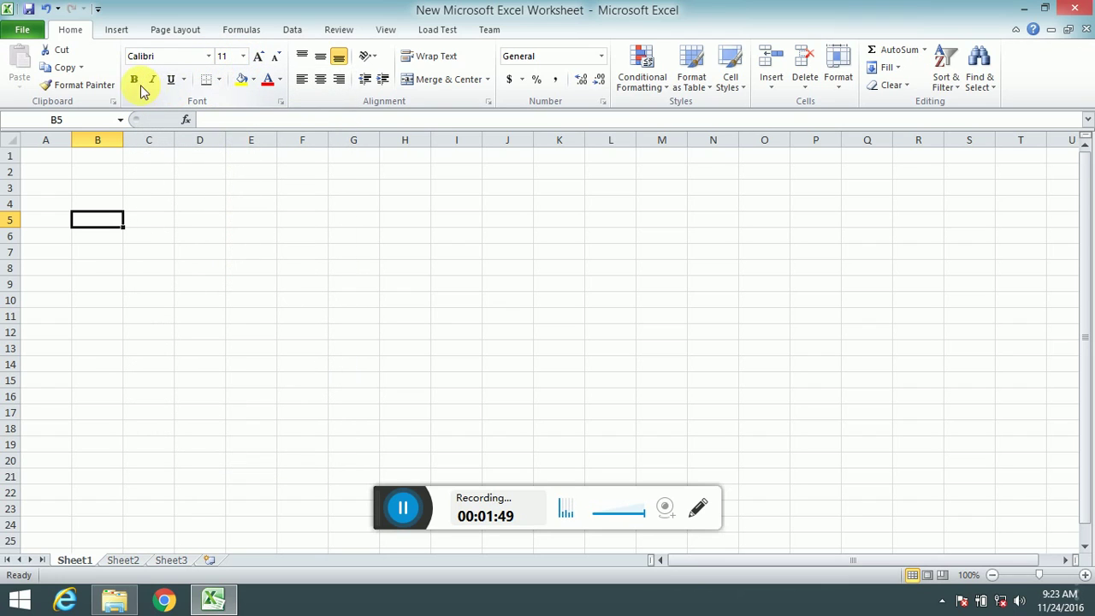
# - Enter the sample text "aded" in cell B5 and reselect that cell
pyautogui.write('aded')
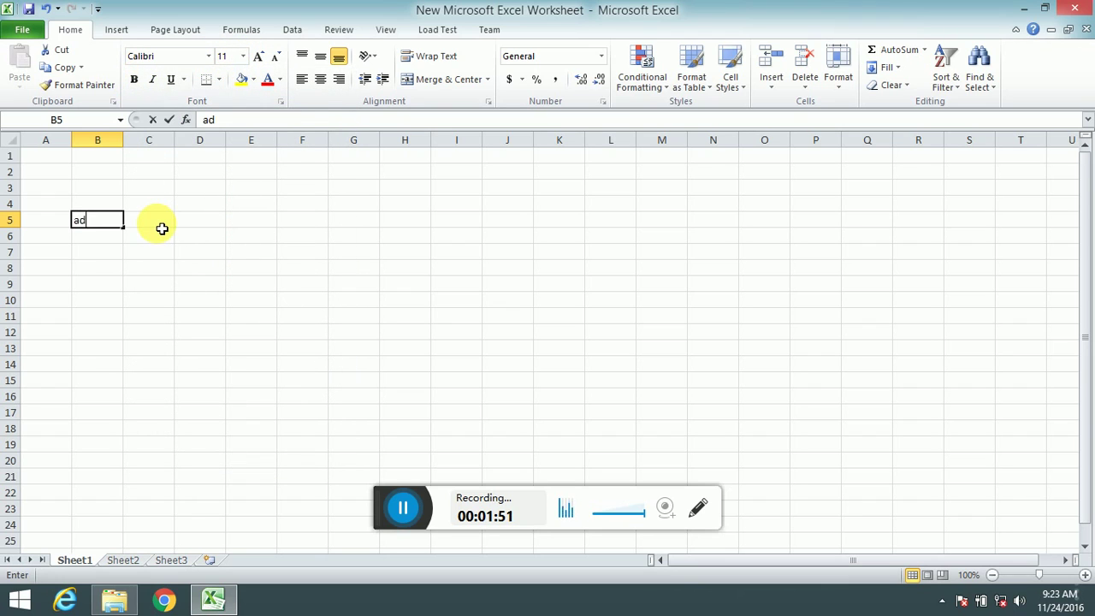
pyautogui.click(141, 283)
pyautogui.click(100, 221)
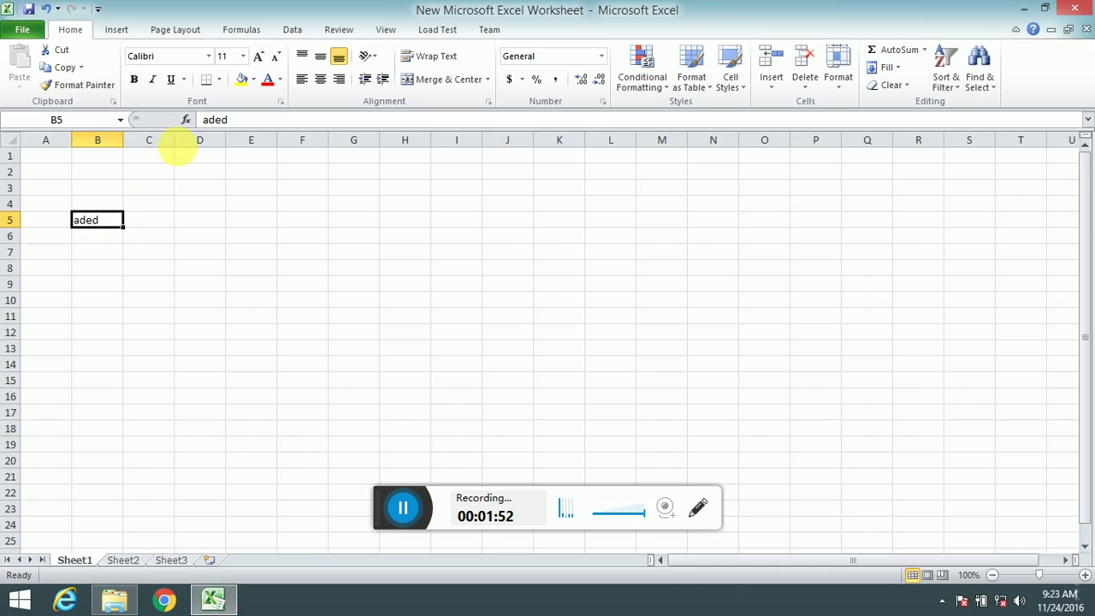
# - Toggle bold on and off for the text in B5 and make it italic
pyautogui.click(135, 80)
pyautogui.click(136, 82)
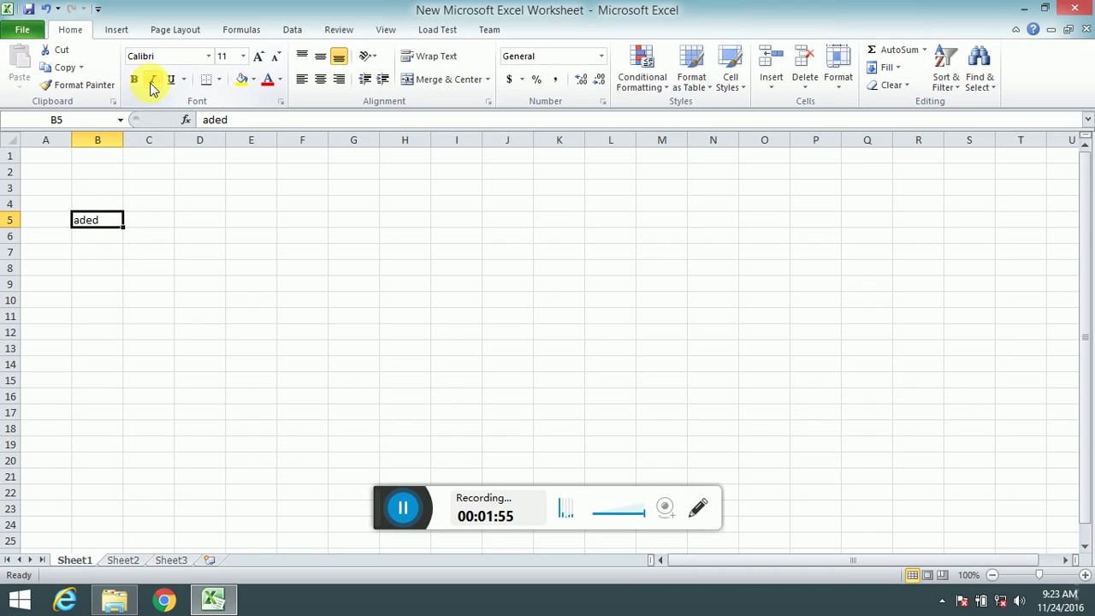
pyautogui.click(153, 82)
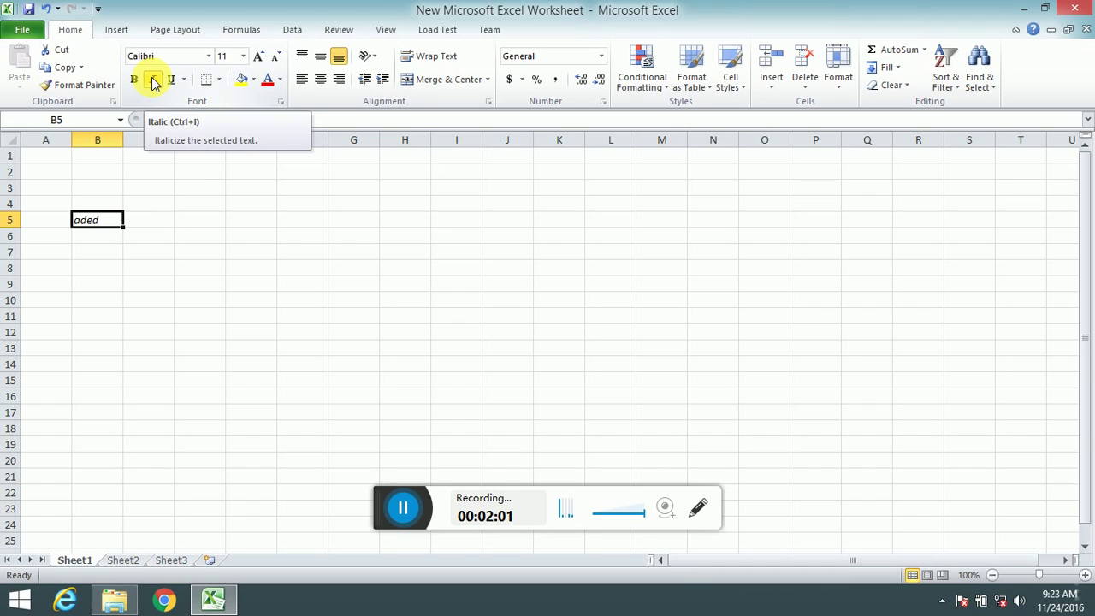
pyautogui.click(98, 239)
pyautogui.click(103, 221)
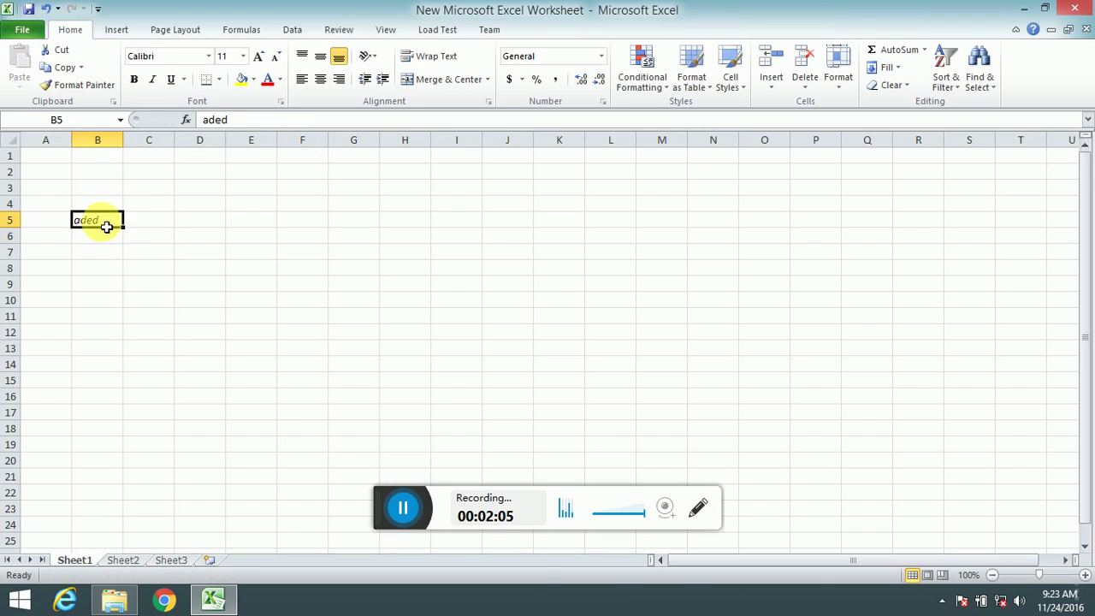
# - Remove the italic style from the text in B5 and toggle its underline on and off
pyautogui.click(154, 79)
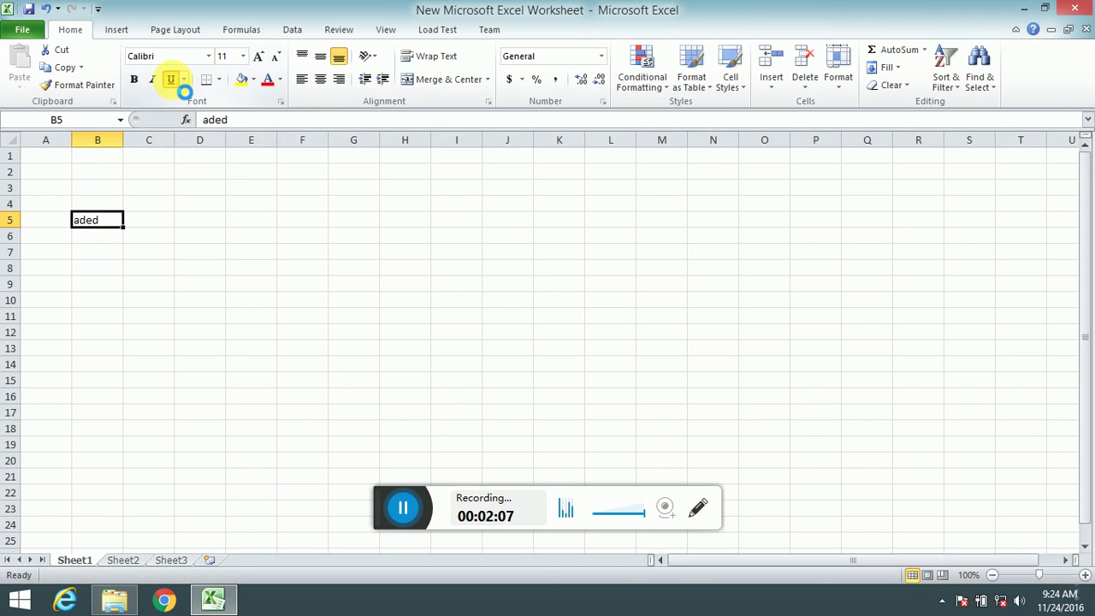
pyautogui.click(109, 318)
pyautogui.click(108, 224)
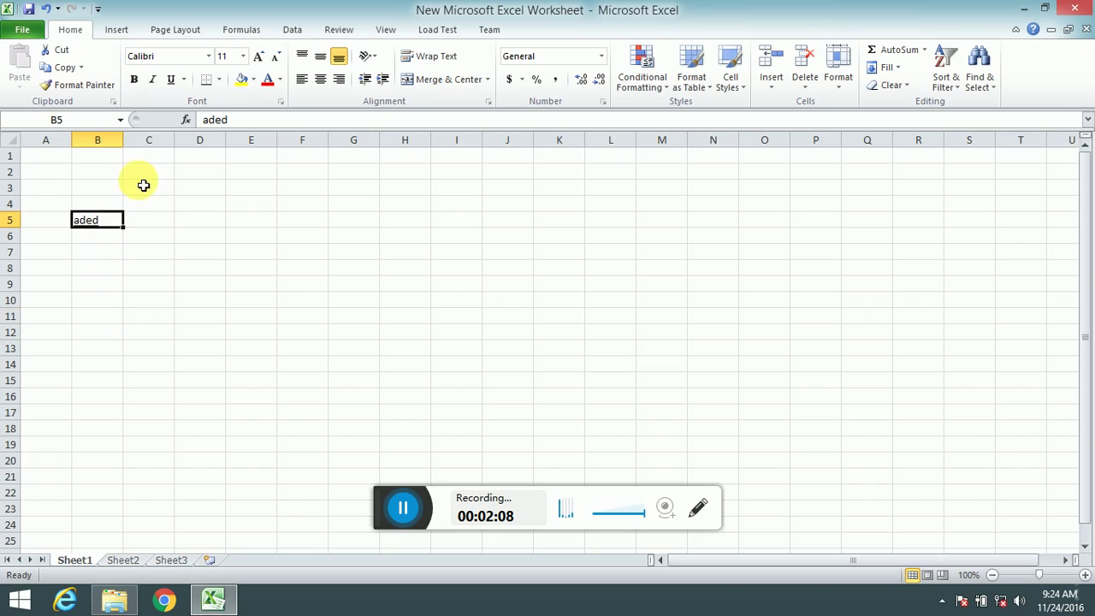
pyautogui.click(171, 79)
pyautogui.click(171, 80)
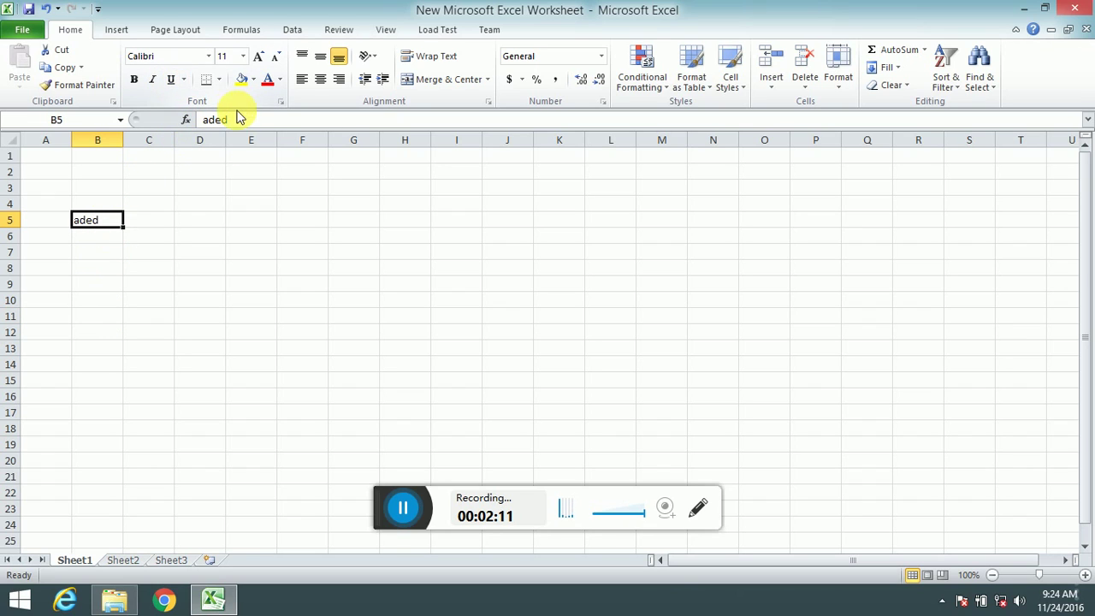
# - Enter "sa" in cell C5 and "AsAS" in cell D5
pyautogui.click(219, 81)
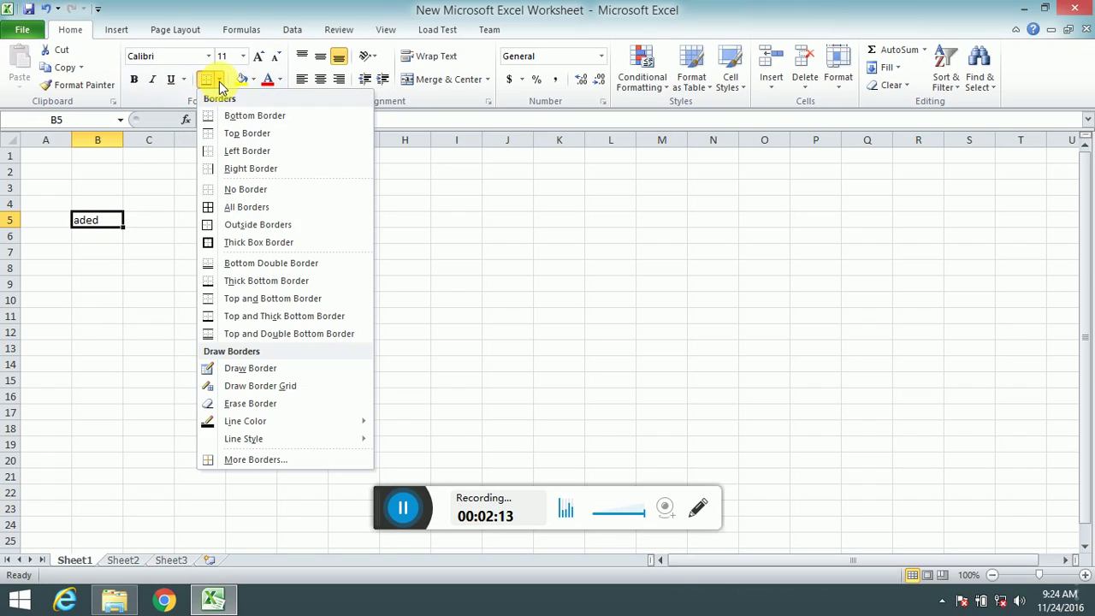
pyautogui.click(135, 287)
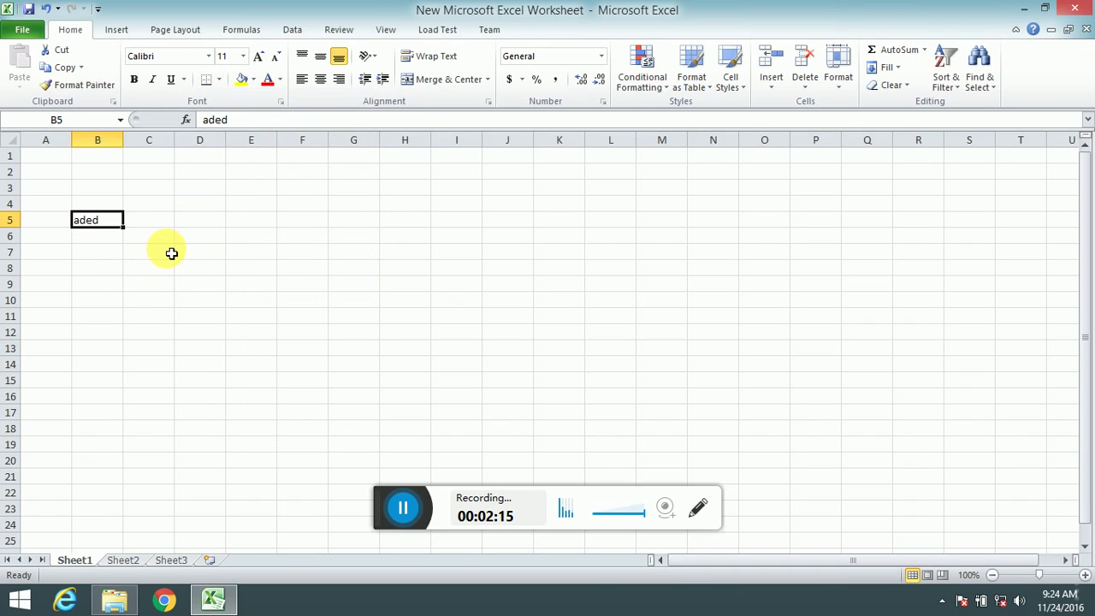
pyautogui.click(163, 220)
pyautogui.write('sa')
pyautogui.press('Tab')
pyautogui.write('AsAS')
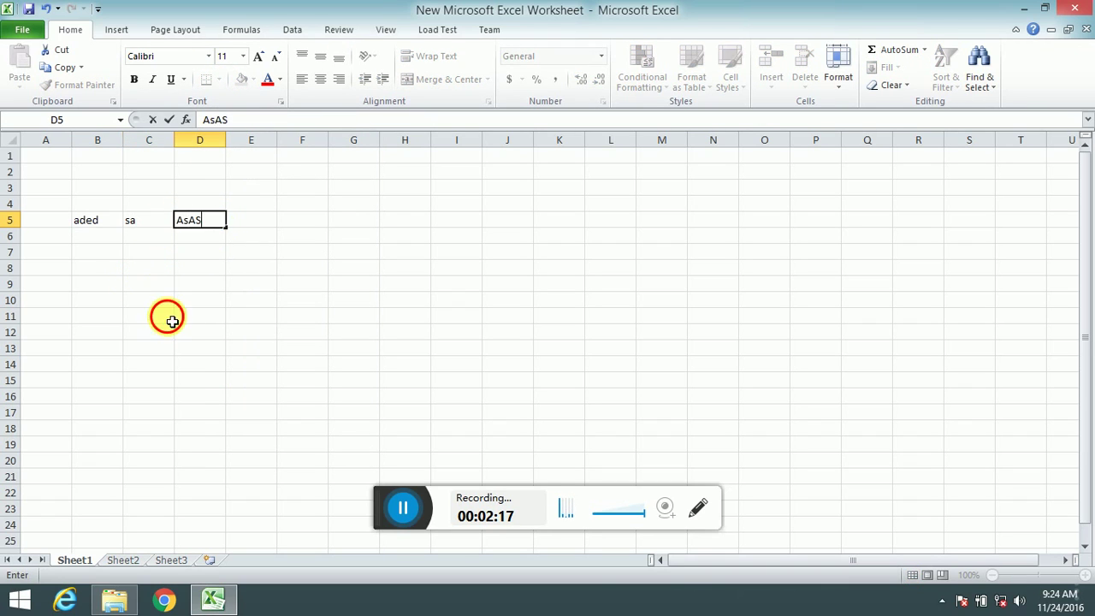
pyautogui.click(166, 317)
# - Apply all borders to the cells B5 through D5
pyautogui.moveTo(88, 224); pyautogui.dragTo(221, 225)
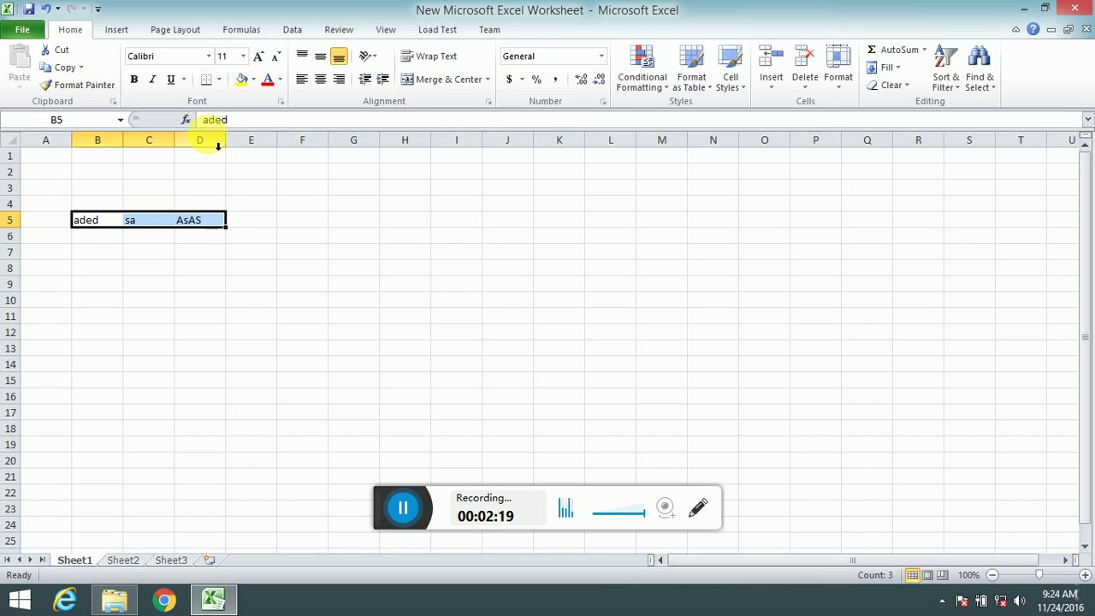
pyautogui.click(220, 81)
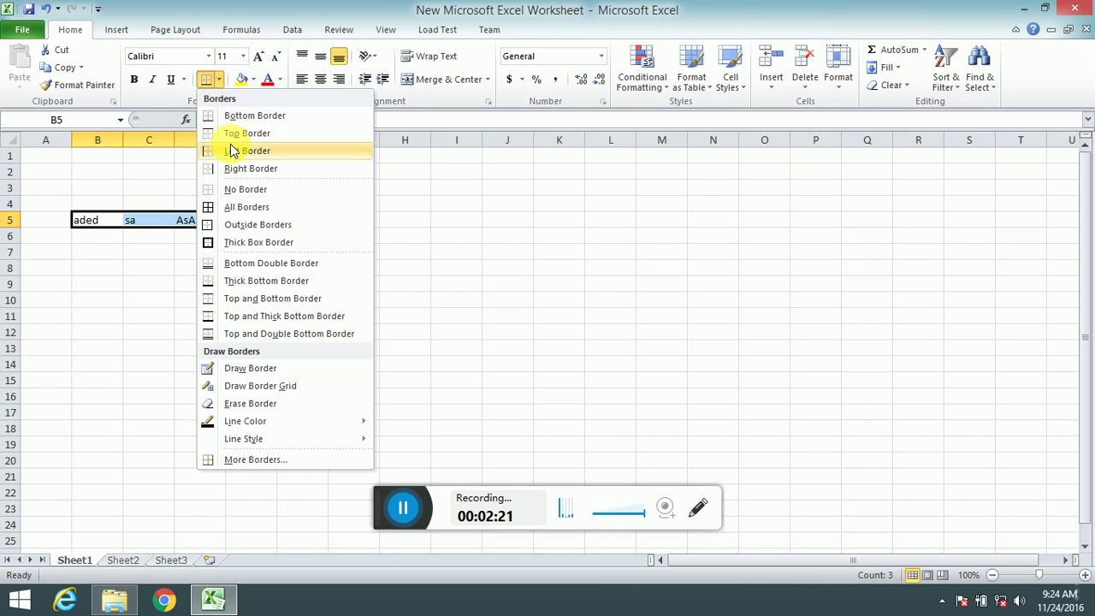
pyautogui.click(246, 216)
pyautogui.click(221, 287)
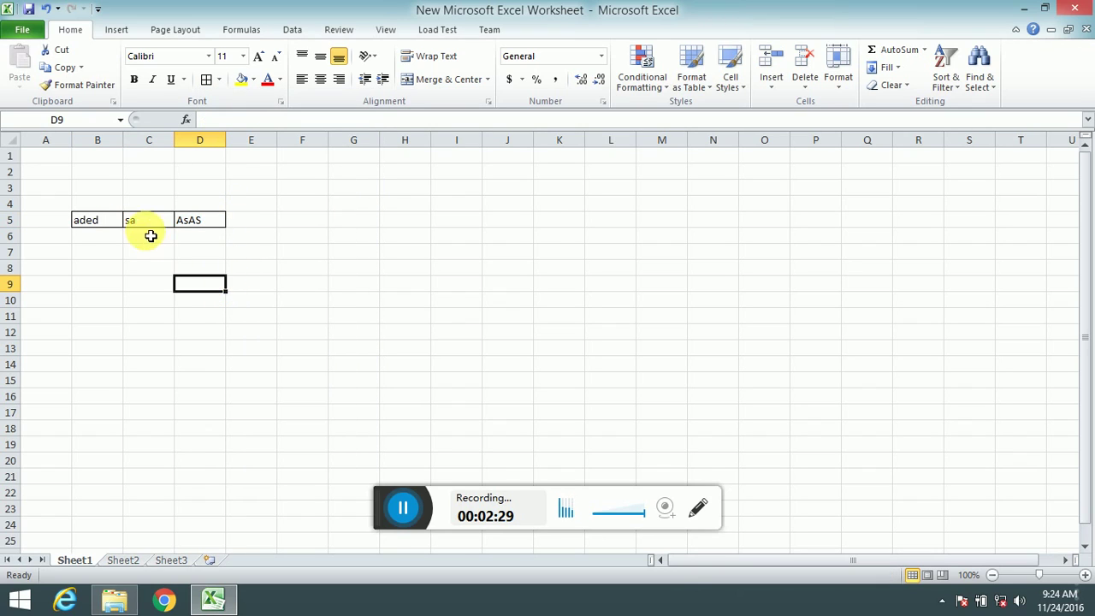
# - Undo the borders, the entries in C5 and D5, and the latest font style changes back to the italic text in B5
pyautogui.hotkey('ctrl', 'z')
pyautogui.hotkey('ctrl', 'z')
pyautogui.hotkey('ctrl', 'z')
pyautogui.hotkey('ctrl', 'z')
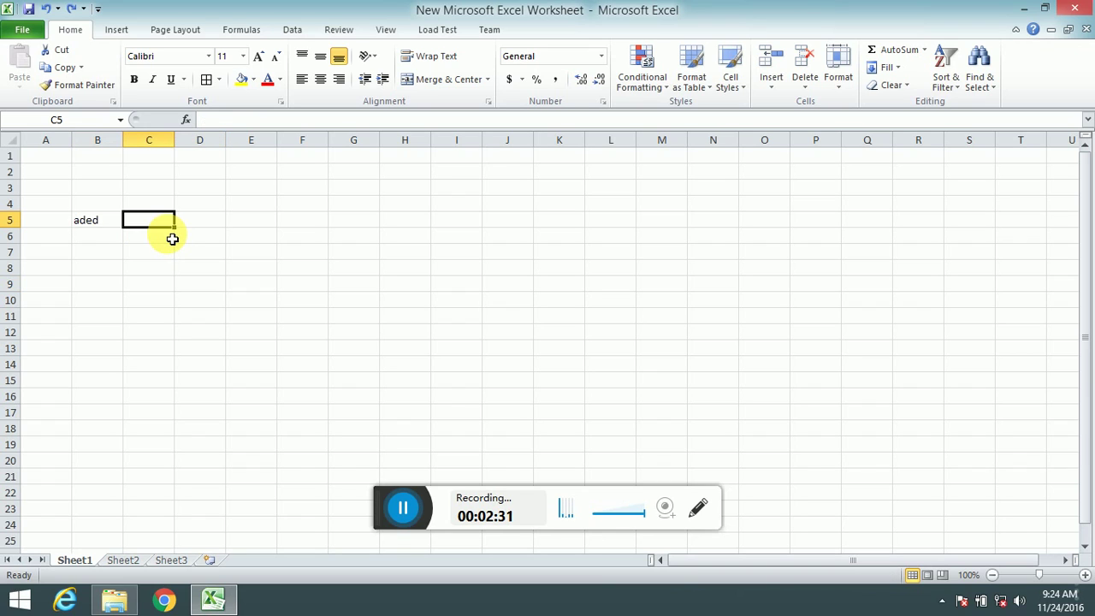
pyautogui.hotkey('ctrl', 'i')
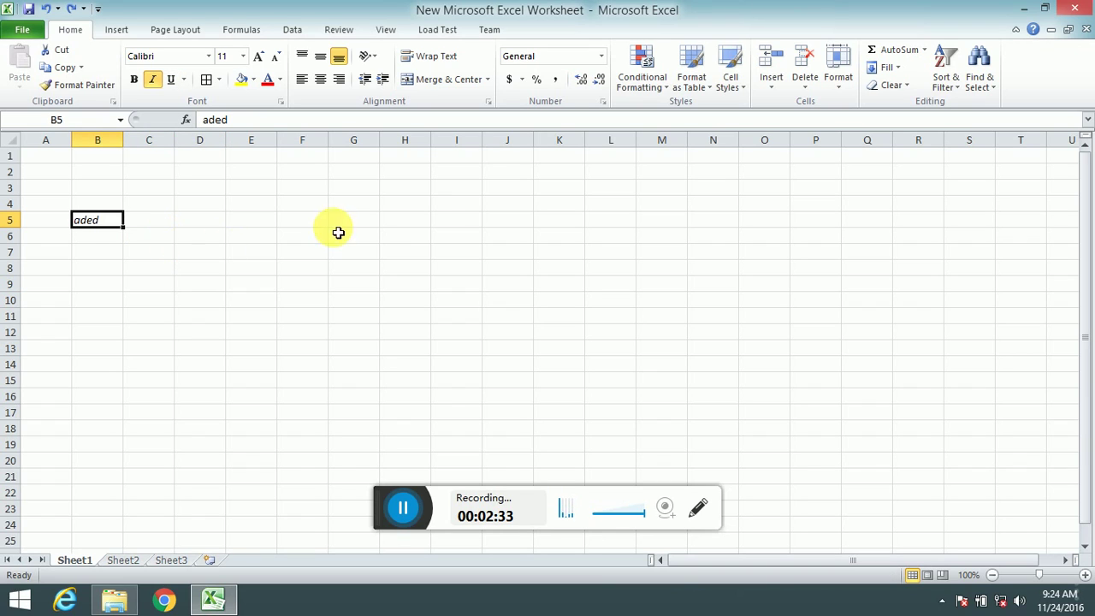
# - Enter the function name "SUM" in capital letters in cell I5
pyautogui.click(462, 224)
pyautogui.write('sUM')
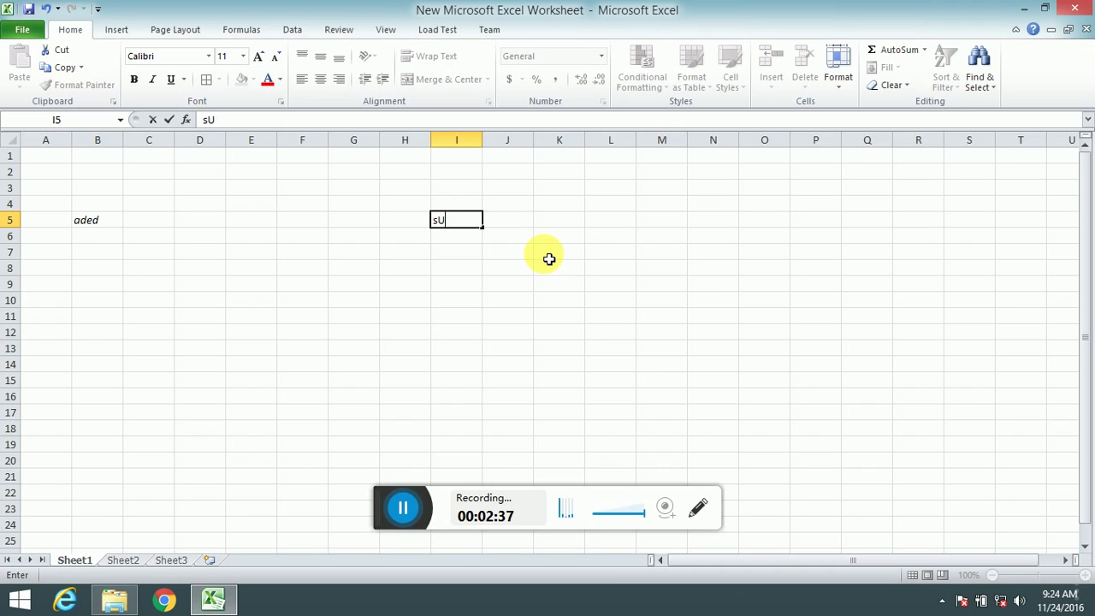
pyautogui.press('BackSpace')
pyautogui.press('BackSpace')
pyautogui.press('BackSpace')
pyautogui.write('SUM')
pyautogui.press('Return')
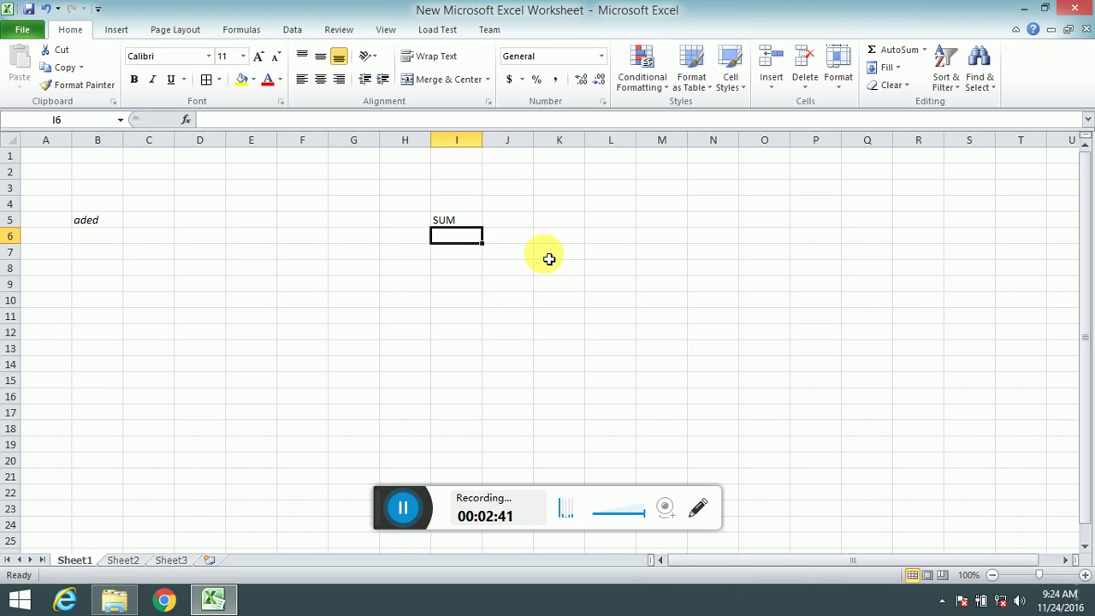
# - List the function names COUNT, RANK and COUNTIF below SUM in cells I6 through I8
pyautogui.write('COUNT')
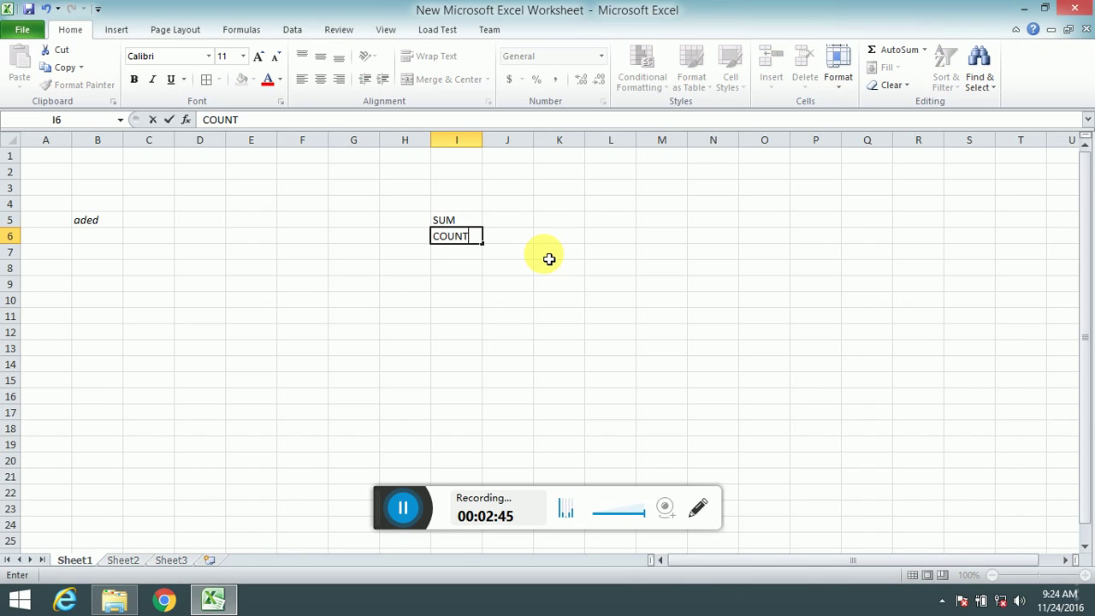
pyautogui.press('Return')
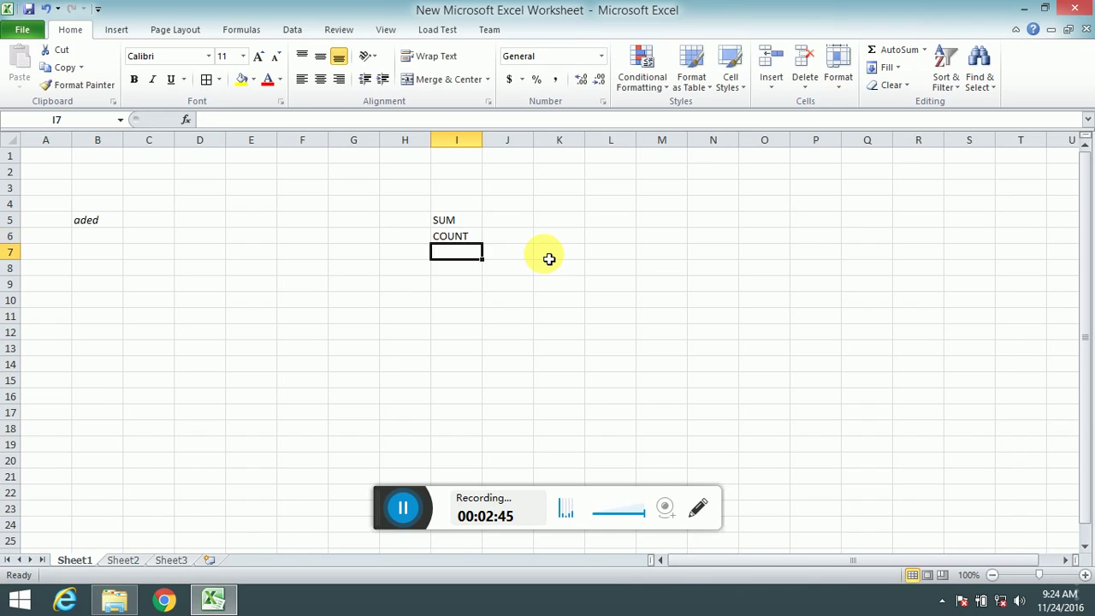
pyautogui.write('RANK')
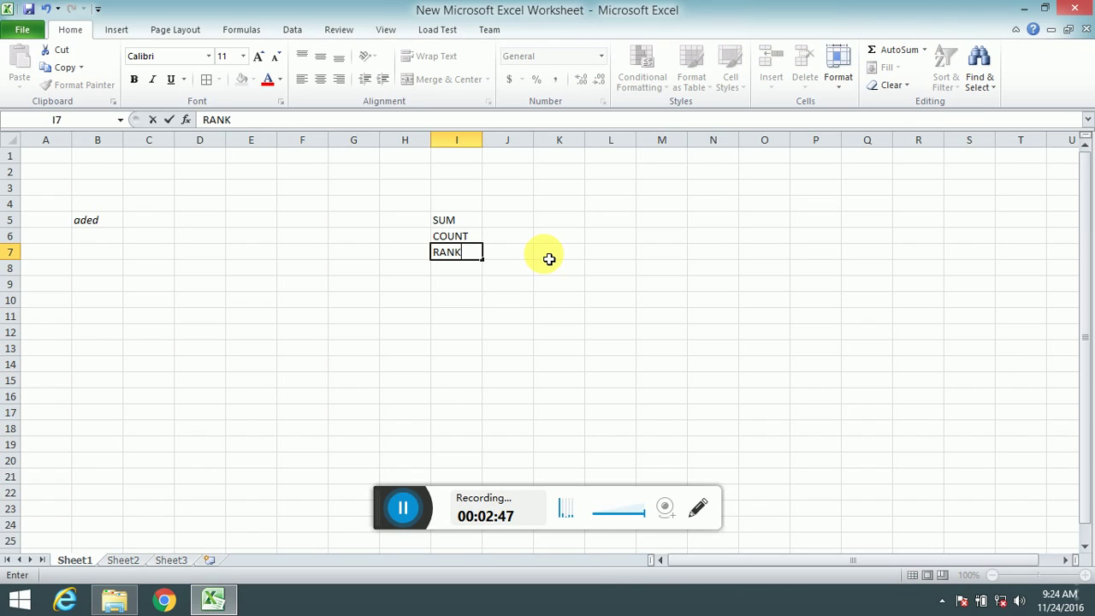
pyautogui.press('Return')
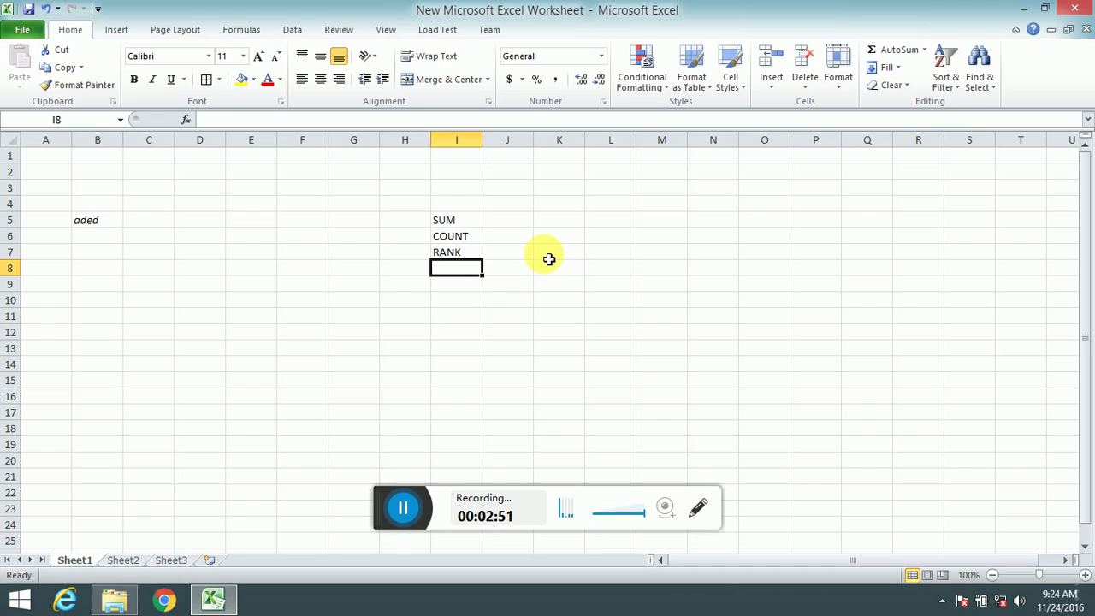
pyautogui.write('COUNT')
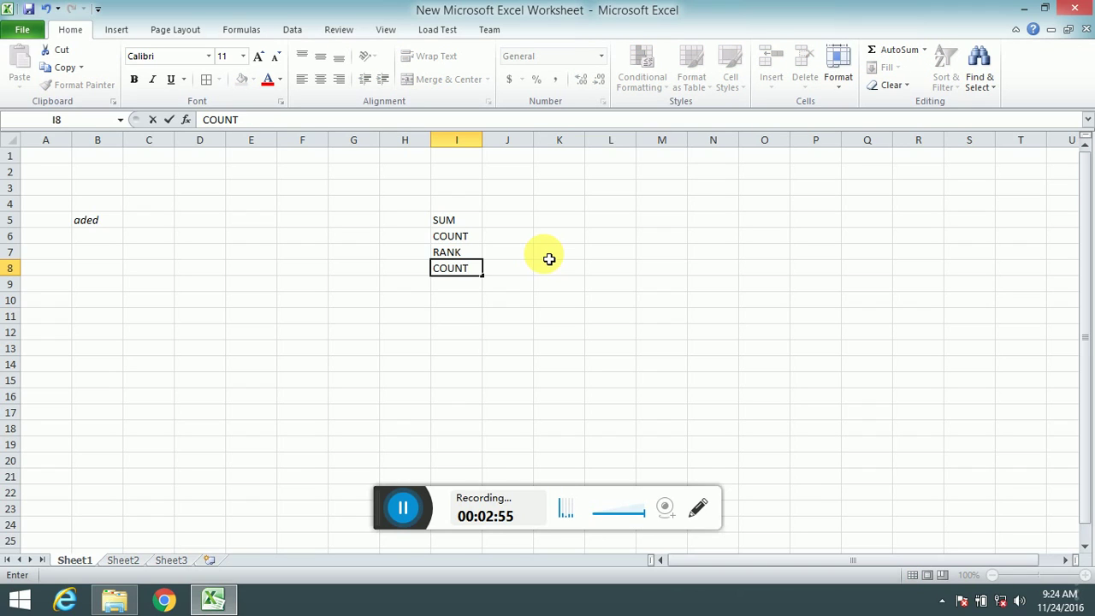
pyautogui.write('if')
pyautogui.write('IF')
pyautogui.press('Return')
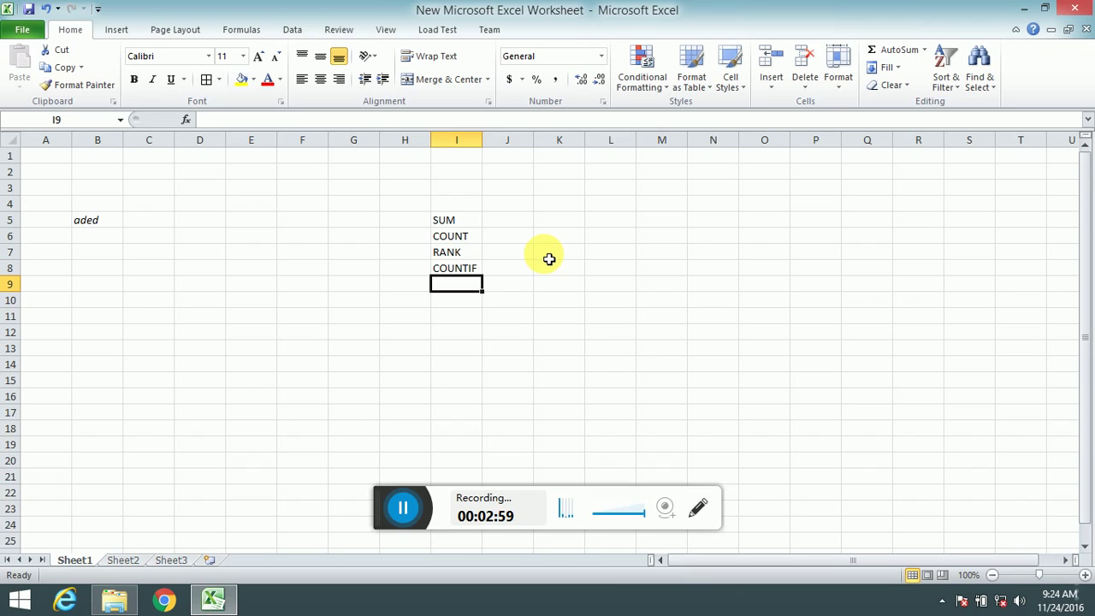
pyautogui.click(467, 221)
pyautogui.moveTo(469, 229); pyautogui.dragTo(470, 273)
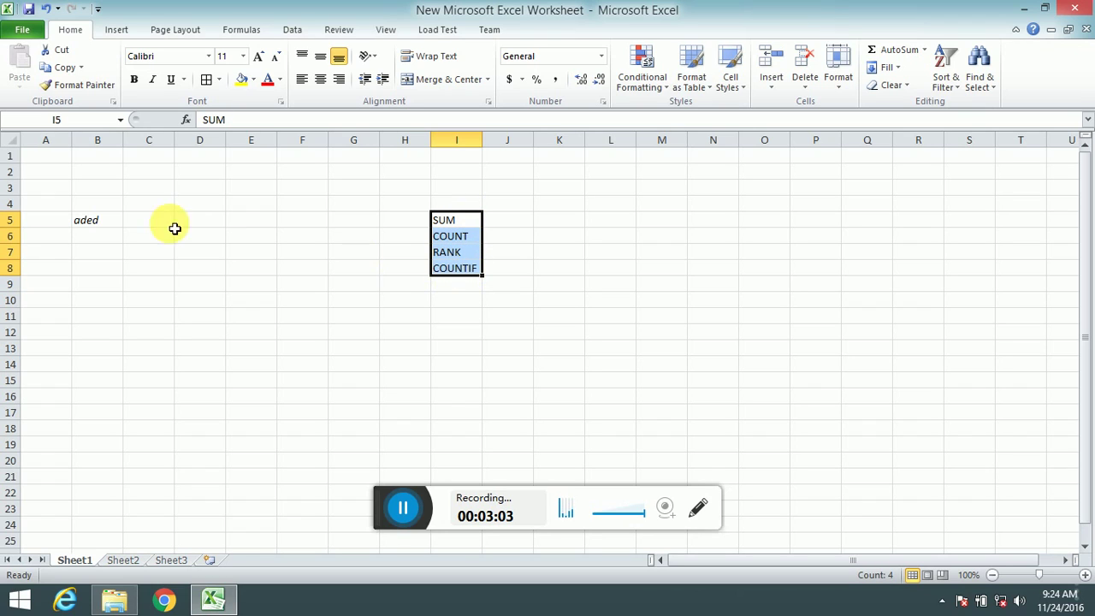
pyautogui.click(402, 508)
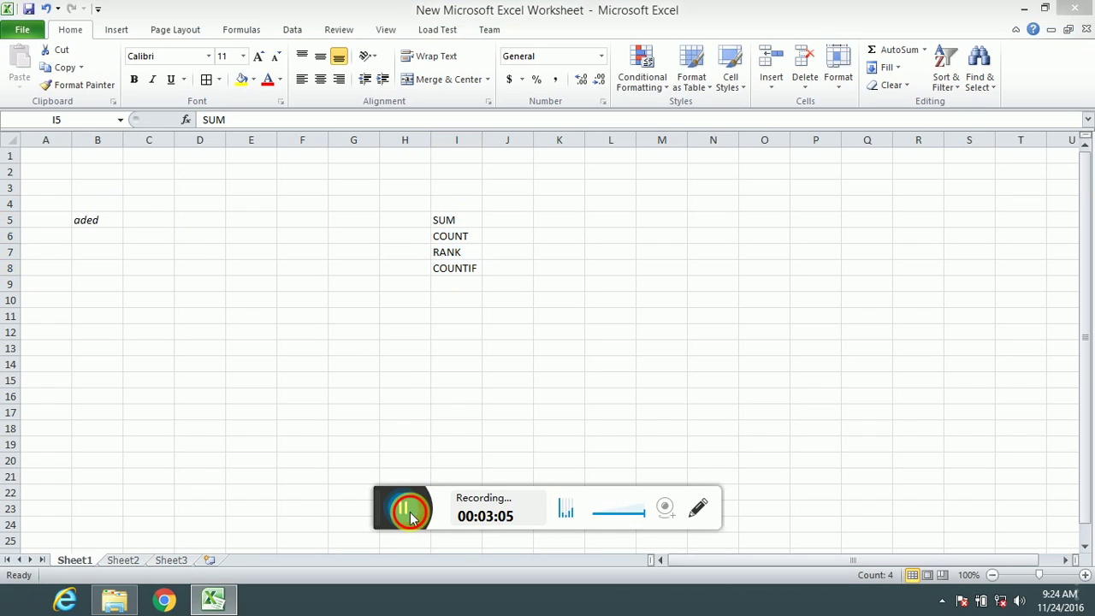
# - Clear the text "aded" from cell B5
pyautogui.click(86, 221)
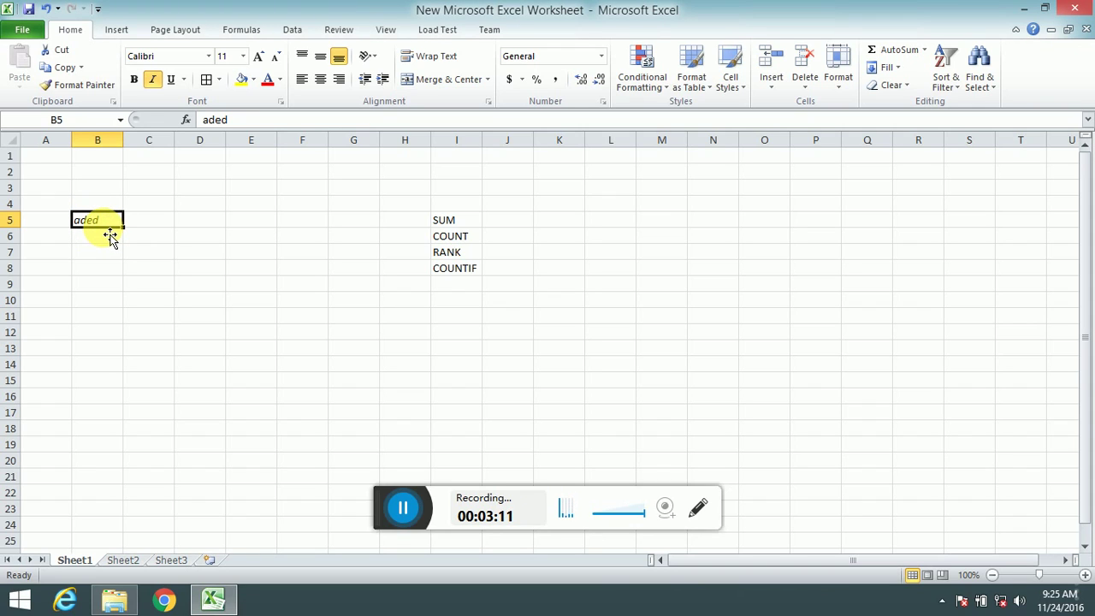
pyautogui.press('Delete')
pyautogui.click(199, 268)
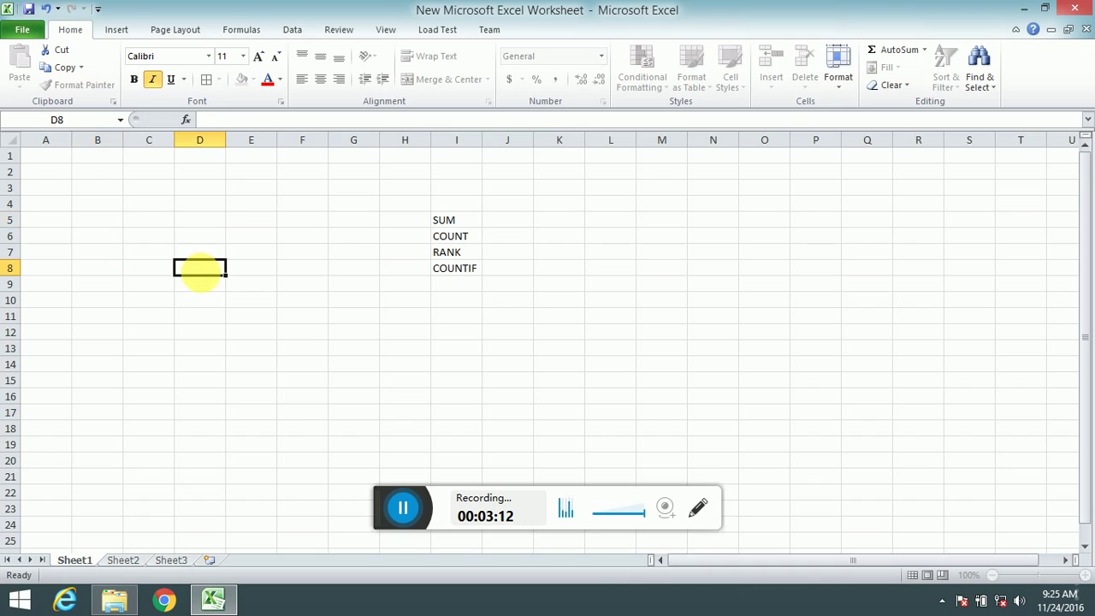
# - Enter the numbers 123, 123, 123, 2345, 345, 123, 124 and 123 in cells C4 through C11
pyautogui.click(171, 204)
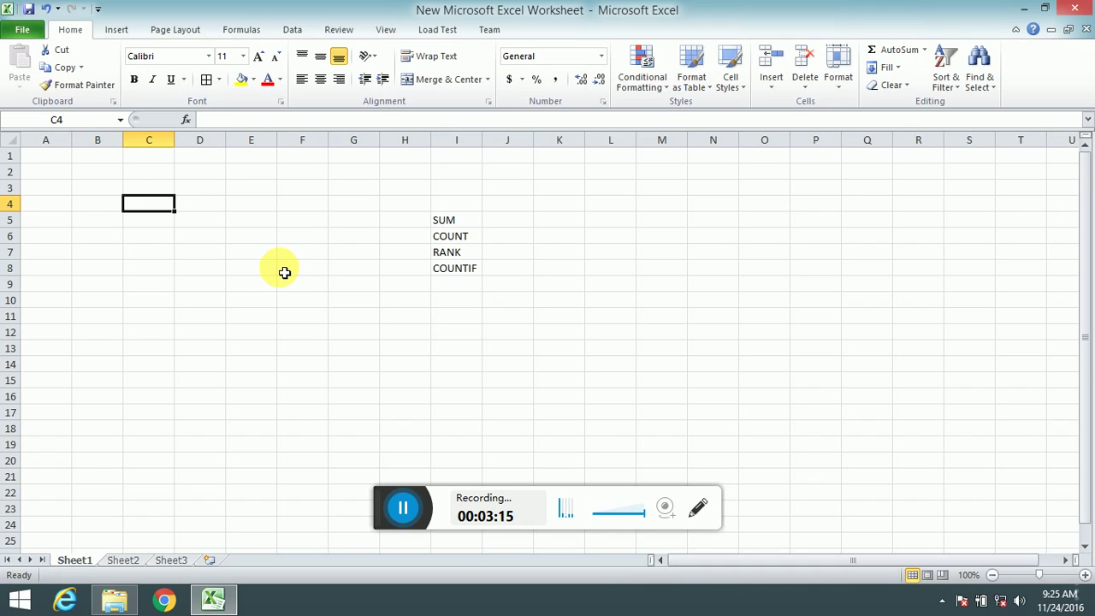
pyautogui.write('123')
pyautogui.press('Return')
pyautogui.write('123')
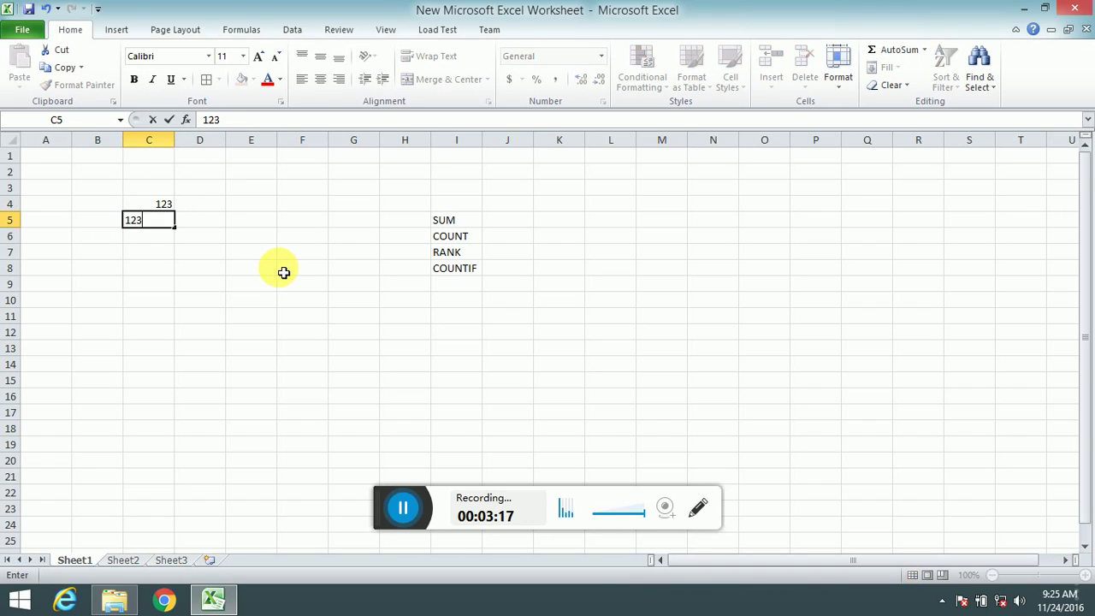
pyautogui.press('Return')
pyautogui.write('123')
pyautogui.press('Return')
pyautogui.write('2345')
pyautogui.press('Return')
pyautogui.write('345')
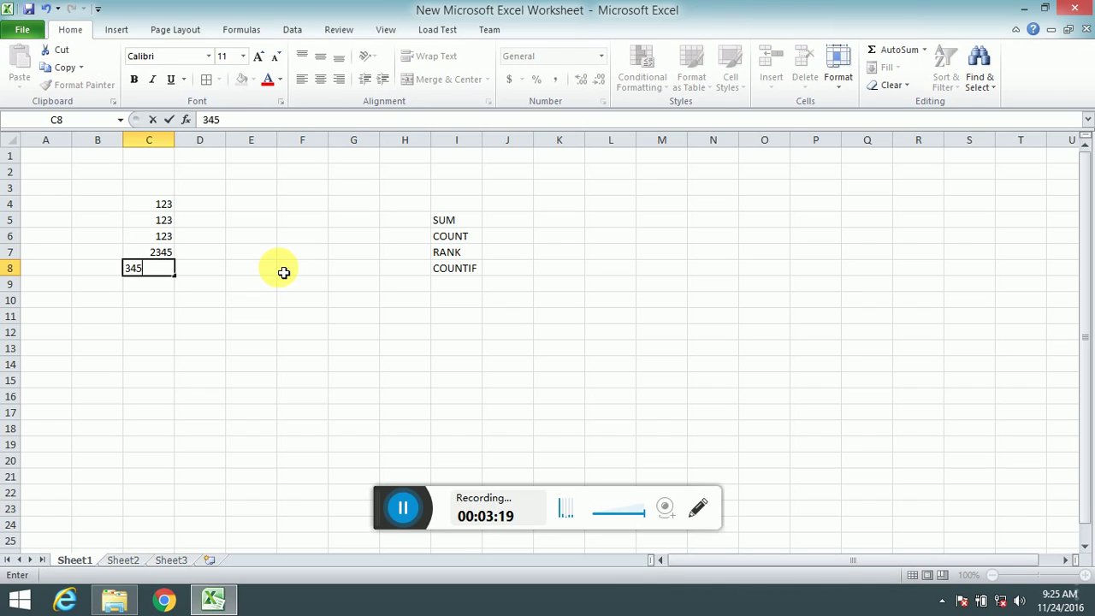
pyautogui.press('Return')
pyautogui.write('123')
pyautogui.press('Return')
pyautogui.write('124')
pyautogui.press('Return')
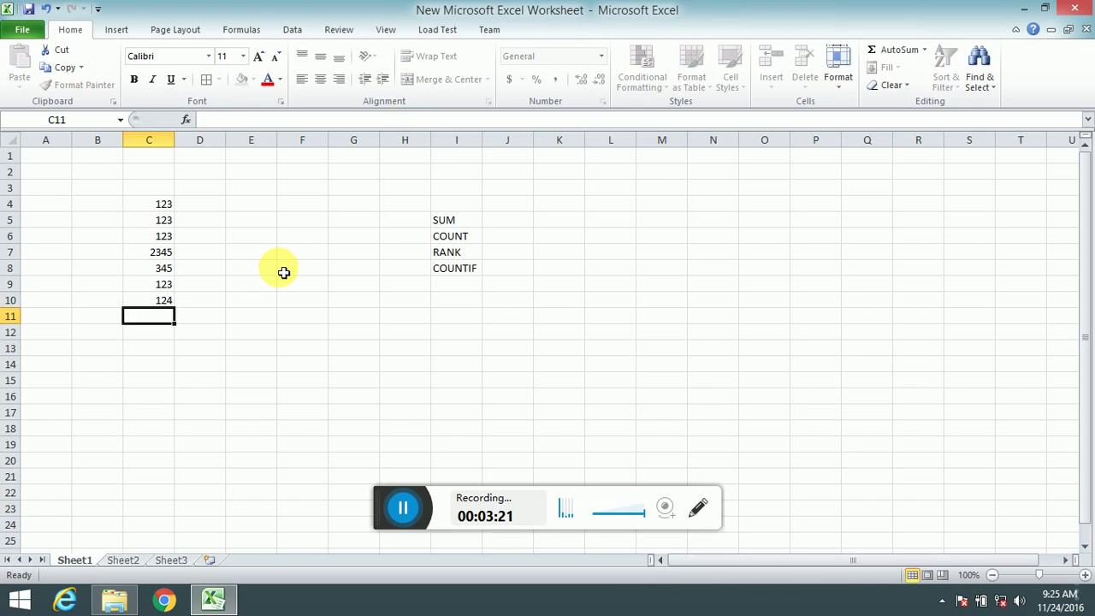
pyautogui.write('123')
pyautogui.press('Return')
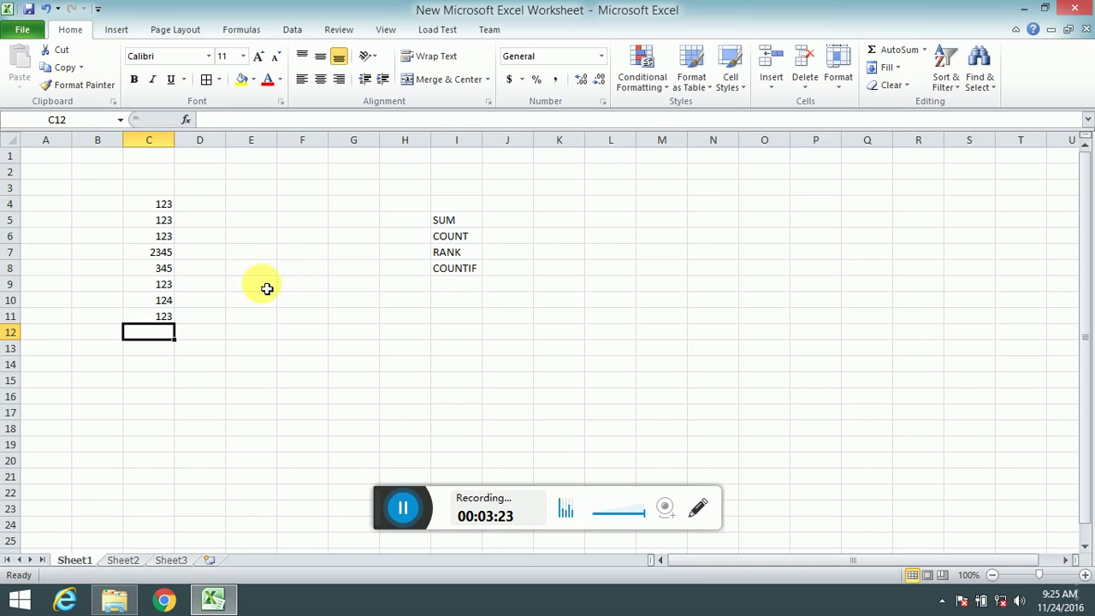
# - Enter the label "total" in cell B13
pyautogui.click(115, 346)
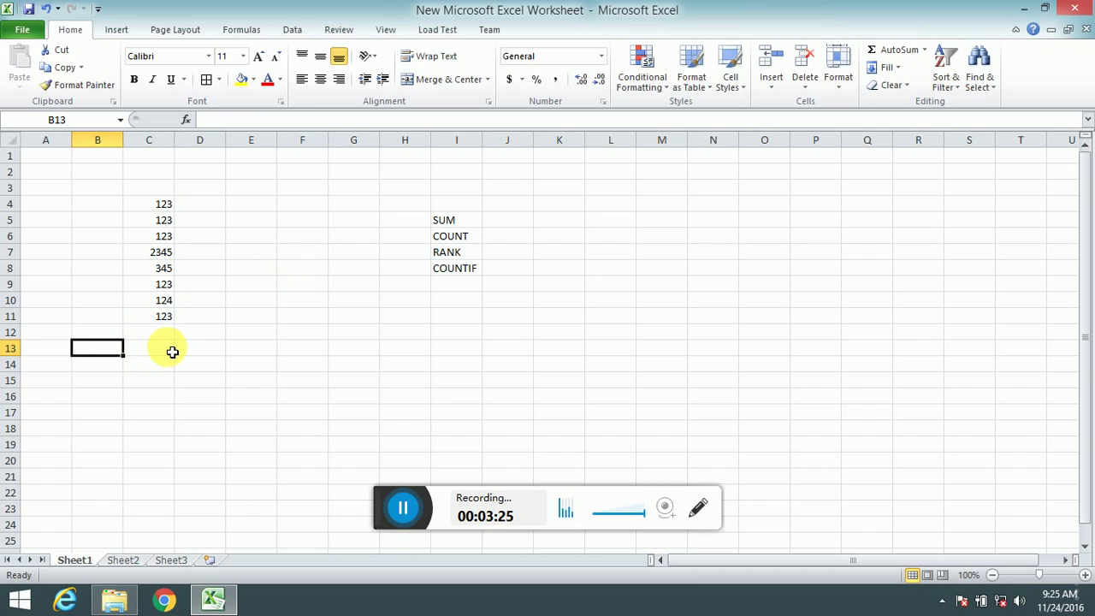
pyautogui.write('to')
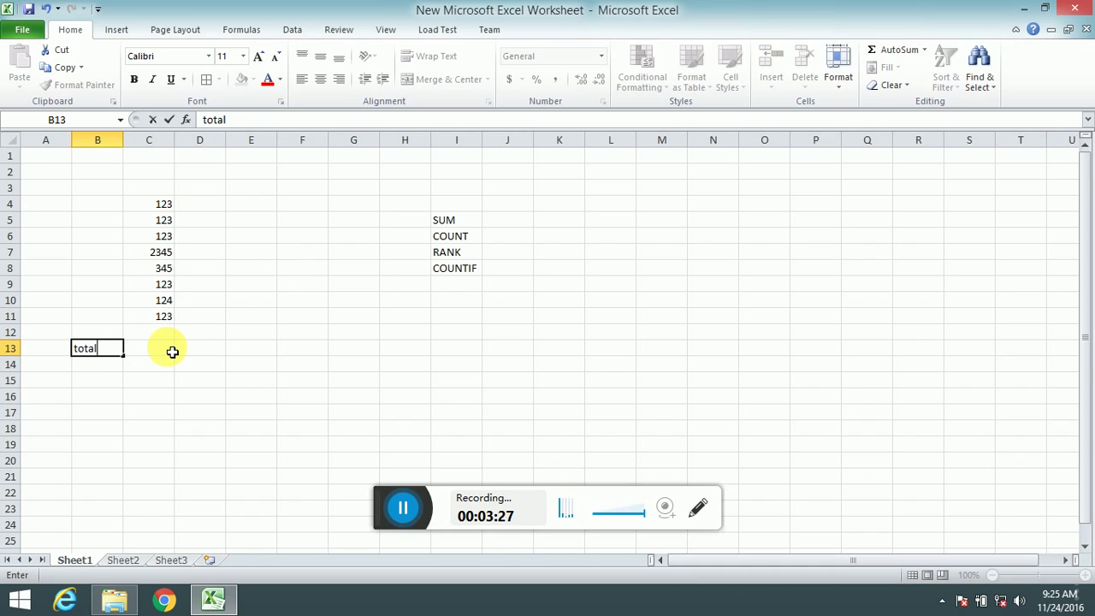
pyautogui.write('tal')
pyautogui.press('Return')
pyautogui.press('Up')
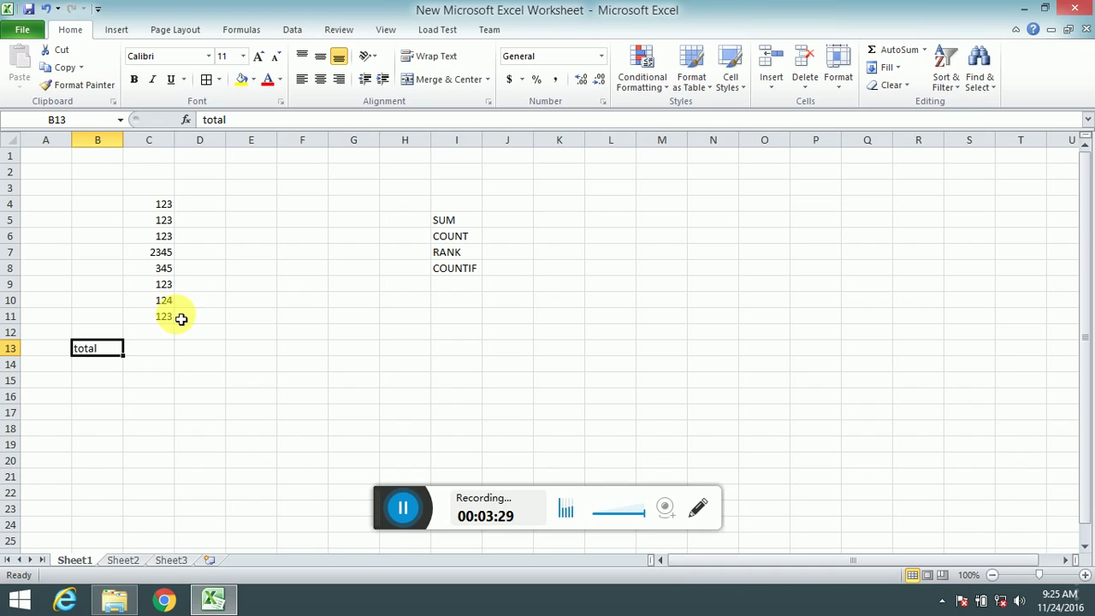
# - Select the numbers in C4:C11 to check their status bar summary, and look at the status bar's customization options
pyautogui.click(163, 269)
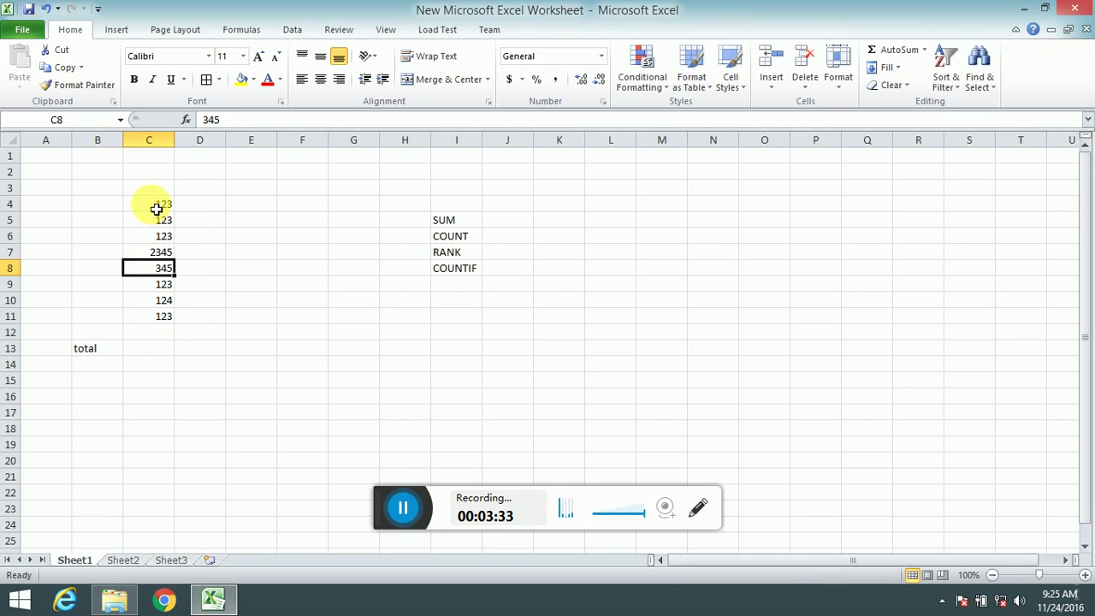
pyautogui.moveTo(157, 209); pyautogui.dragTo(152, 223)
pyautogui.click(171, 304)
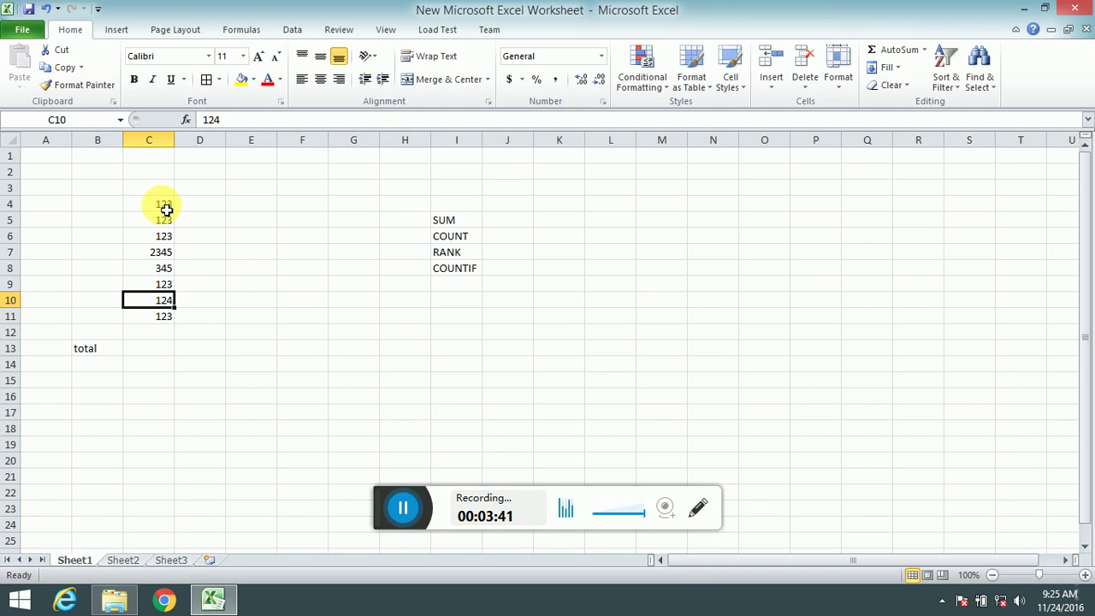
pyautogui.moveTo(166, 209); pyautogui.dragTo(168, 318)
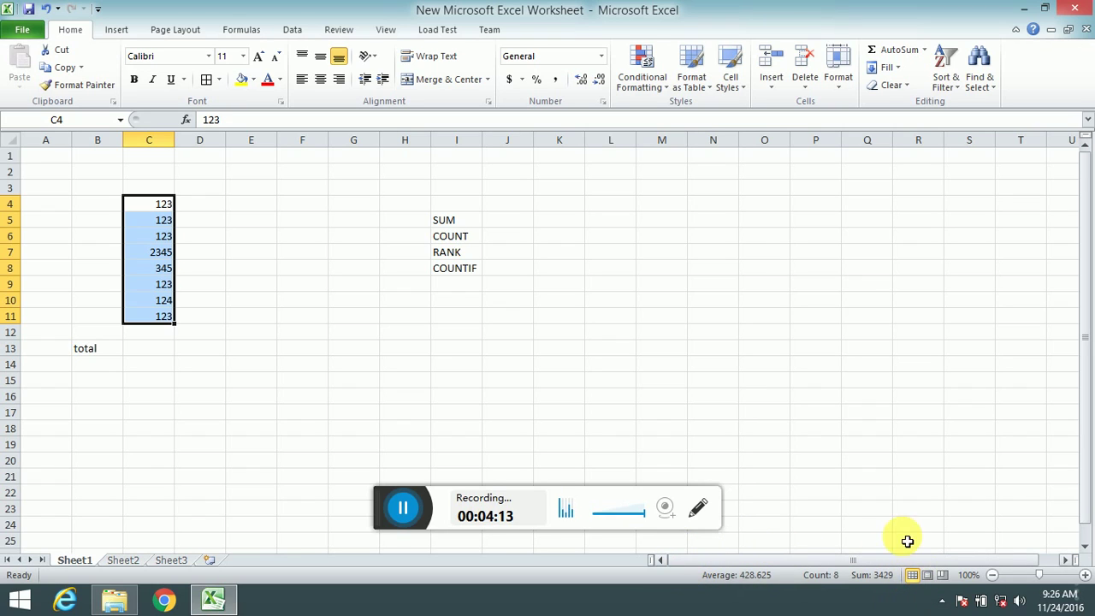
pyautogui.rightClick(804, 576)
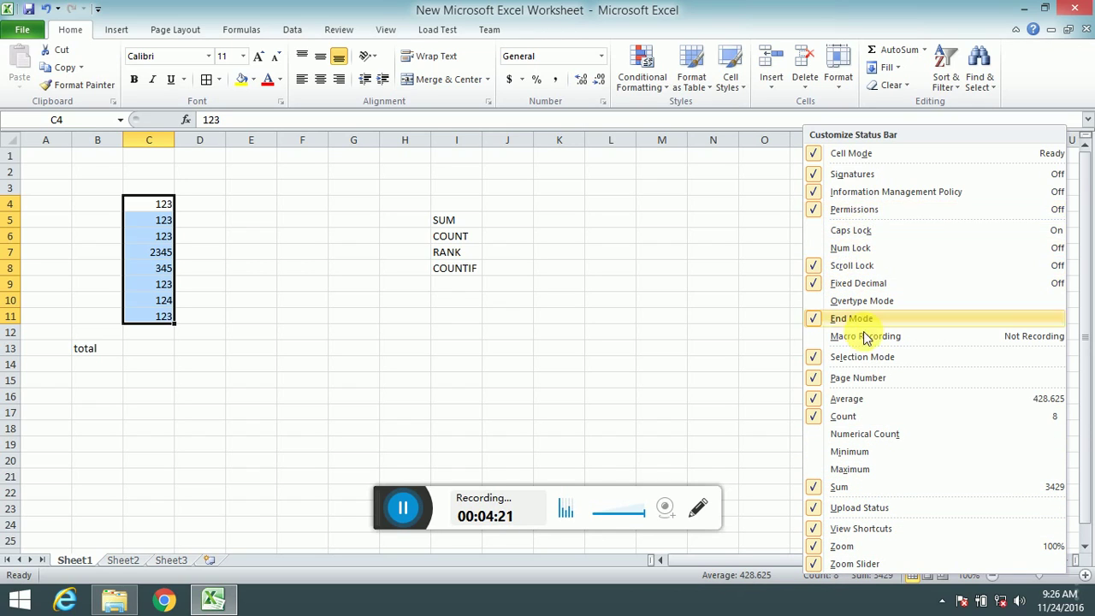
pyautogui.click(777, 603)
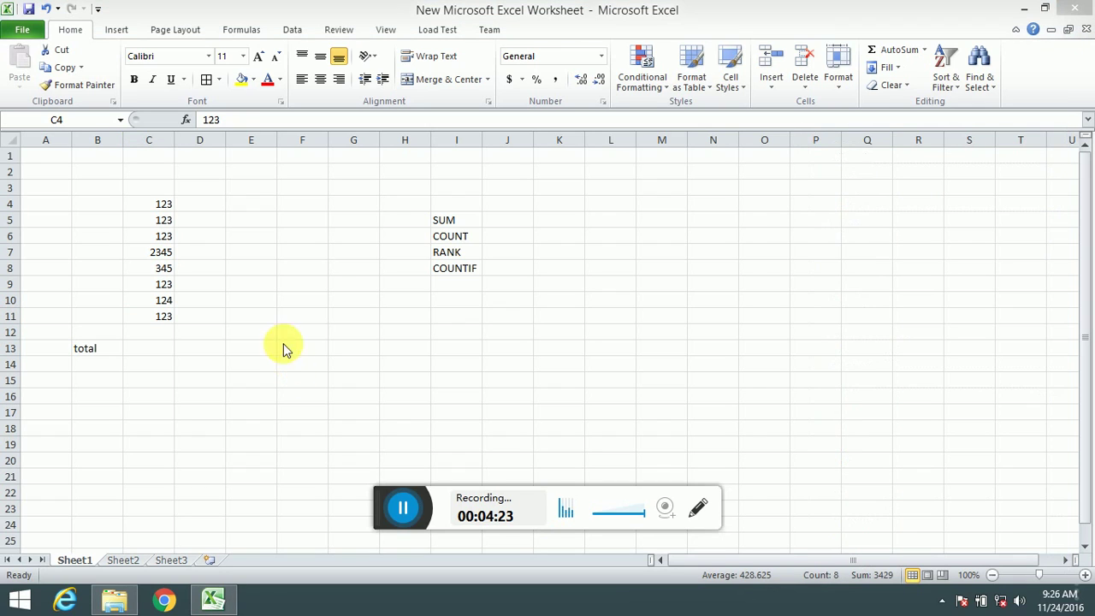
# - Start a SUM formula in cell C13 with "=sum("
pyautogui.click(149, 347)
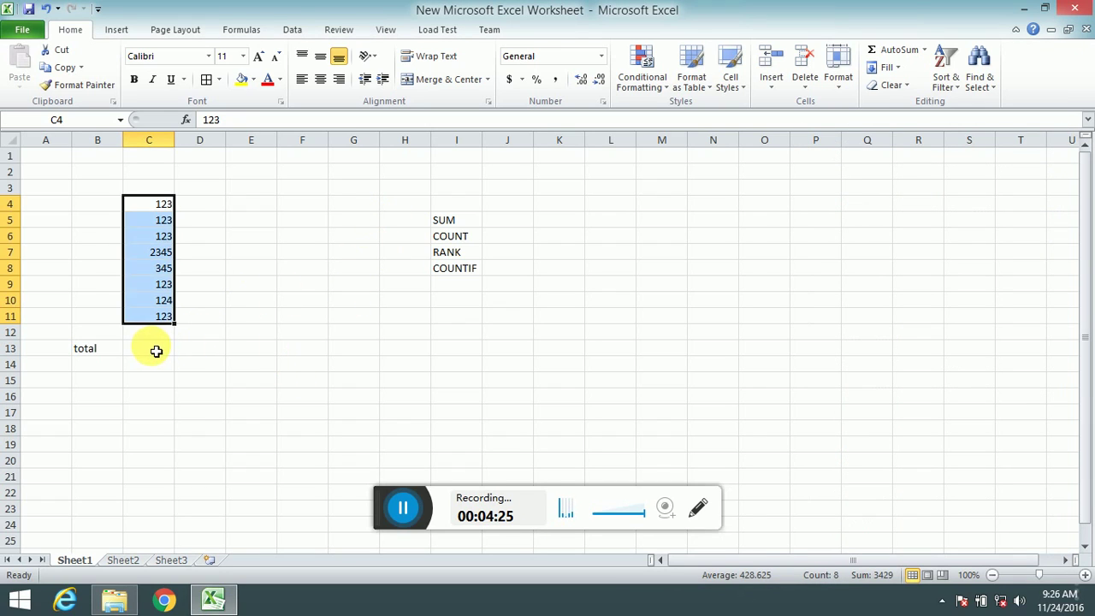
pyautogui.click(164, 350)
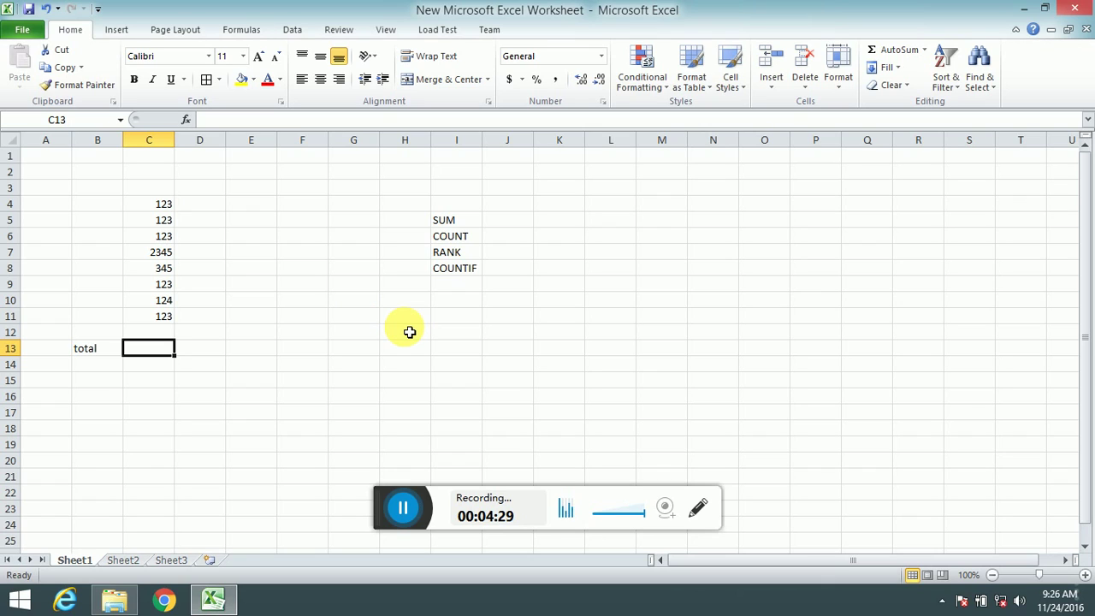
pyautogui.write('=')
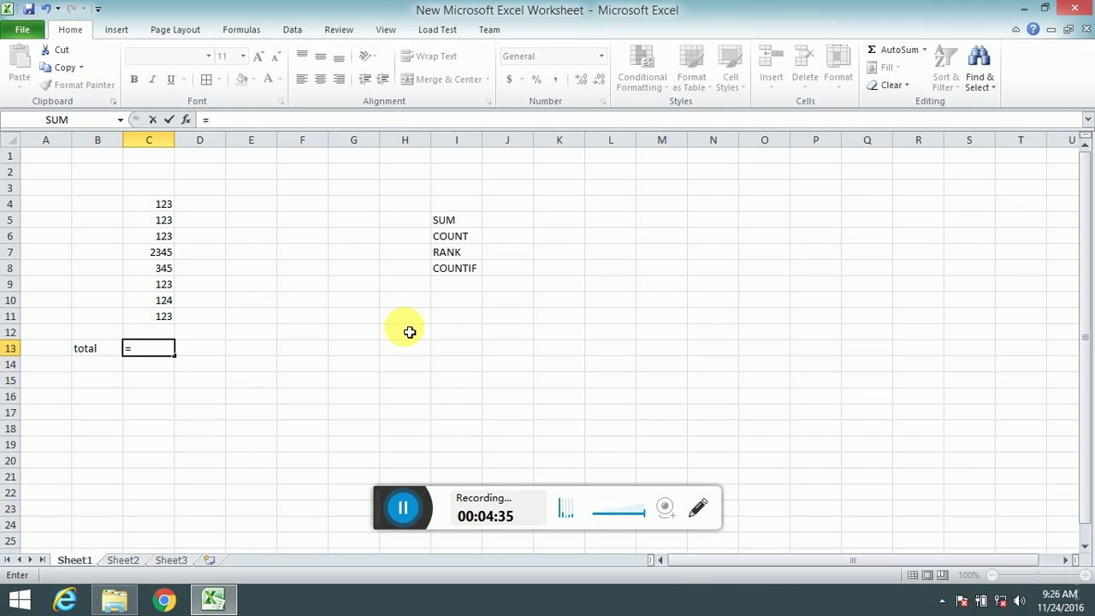
pyautogui.write('su')
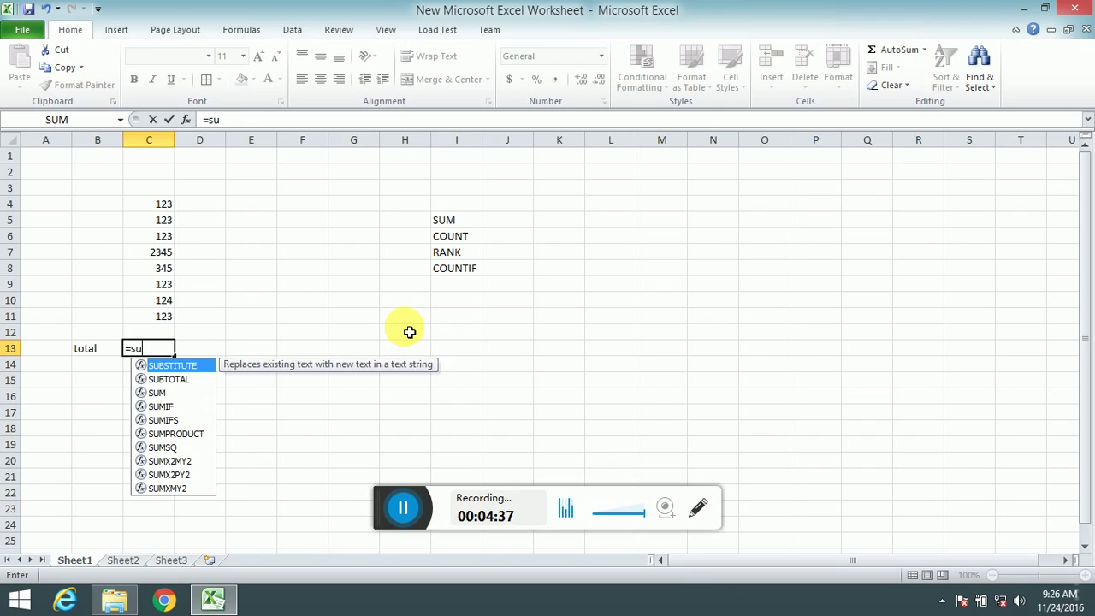
pyautogui.write('m')
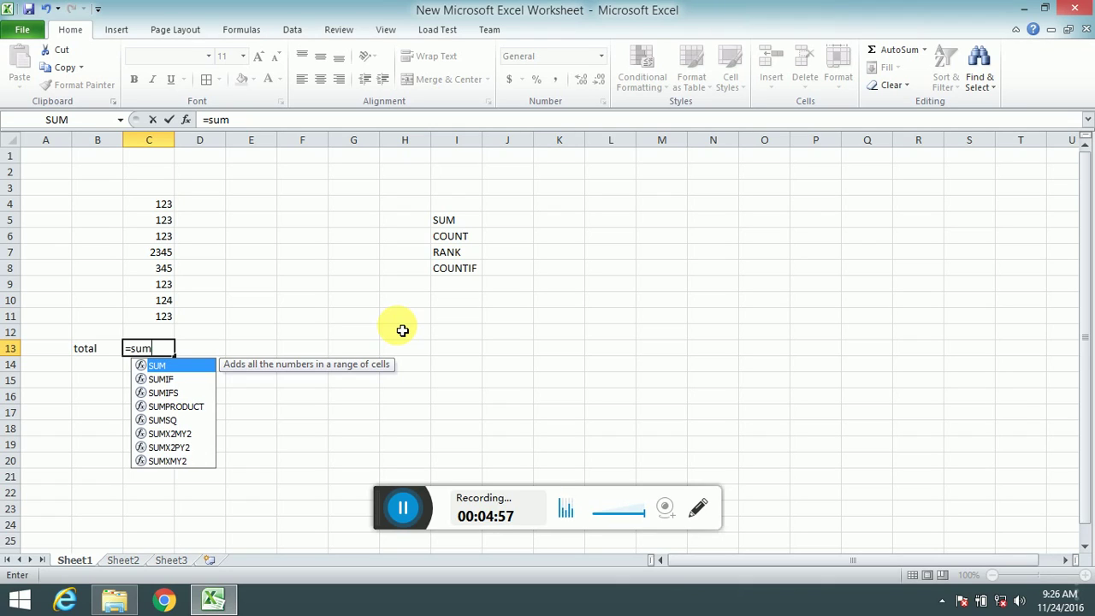
pyautogui.write('(')
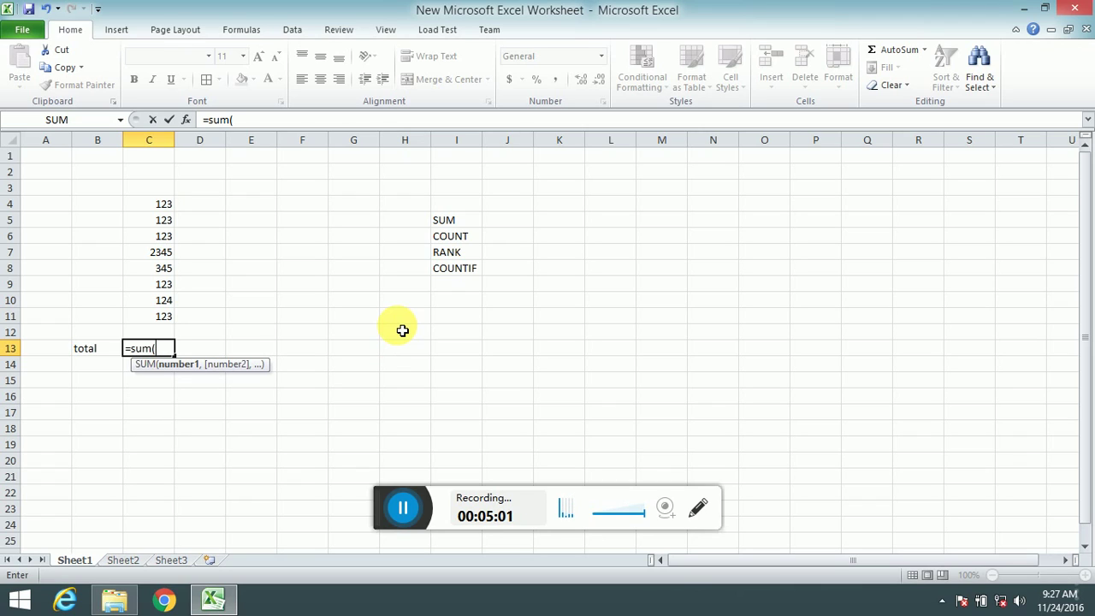
# - Complete the SUM formula in cell C13 with the range C4:C11
pyautogui.press('Up')
pyautogui.press('Down')
pyautogui.press('Up')
pyautogui.press('Down')
pyautogui.press('Up')
pyautogui.press('Down')
pyautogui.press('Up')
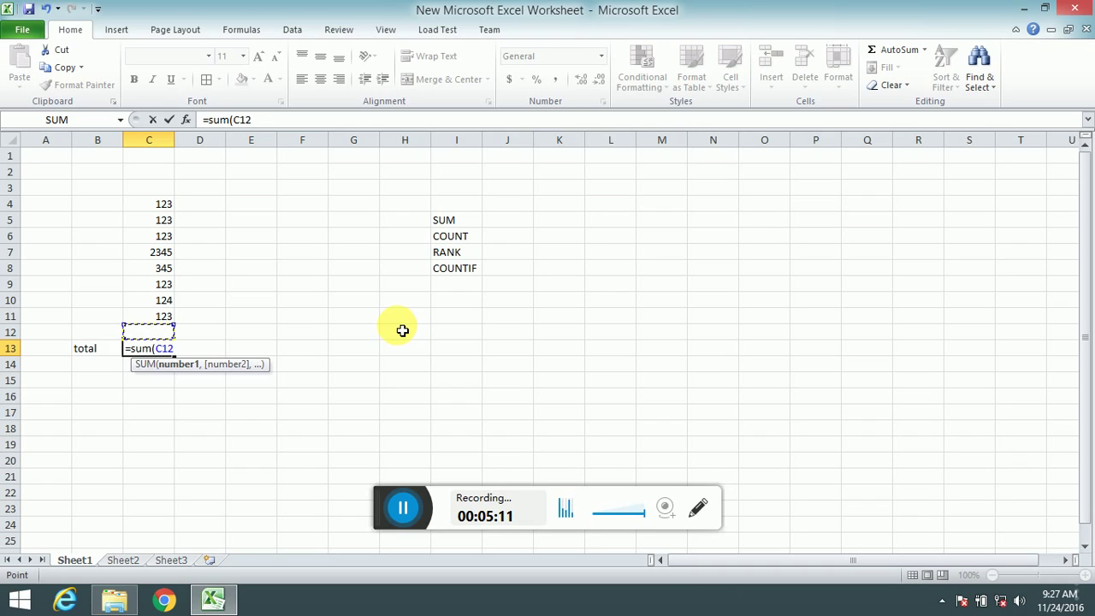
pyautogui.press('Up')
pyautogui.press('Down')
pyautogui.press('Up')
pyautogui.hotkey('shift', 'Up')
pyautogui.hotkey('shift', 'Up')
pyautogui.hotkey('shift', 'Up')
pyautogui.hotkey('shift', 'Up')
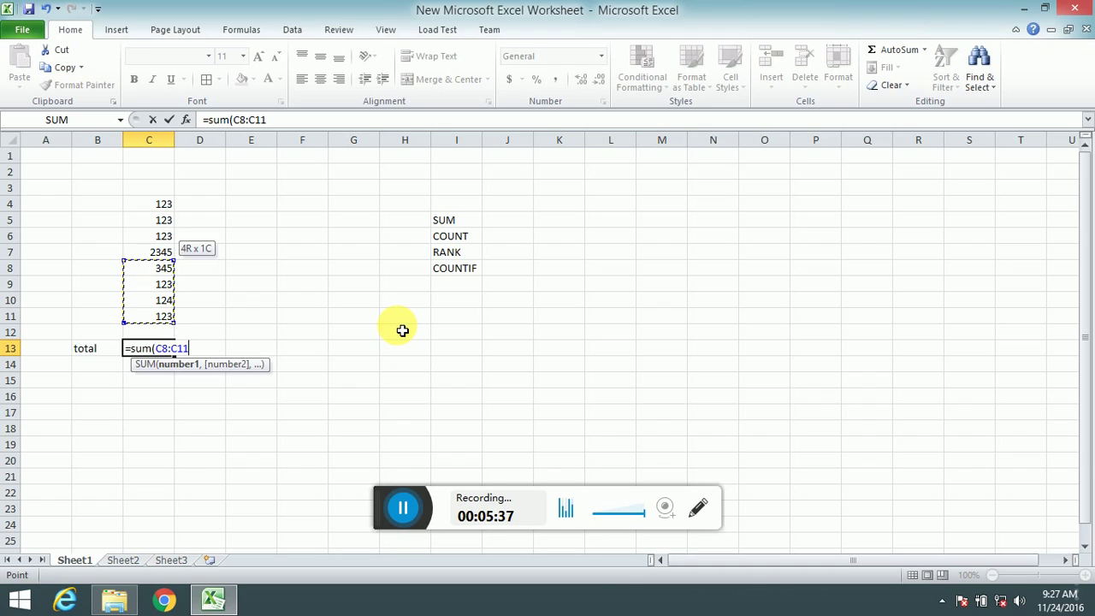
pyautogui.hotkey('shift', 'Up')
pyautogui.hotkey('shift', 'Up')
pyautogui.hotkey('shift', 'Up')
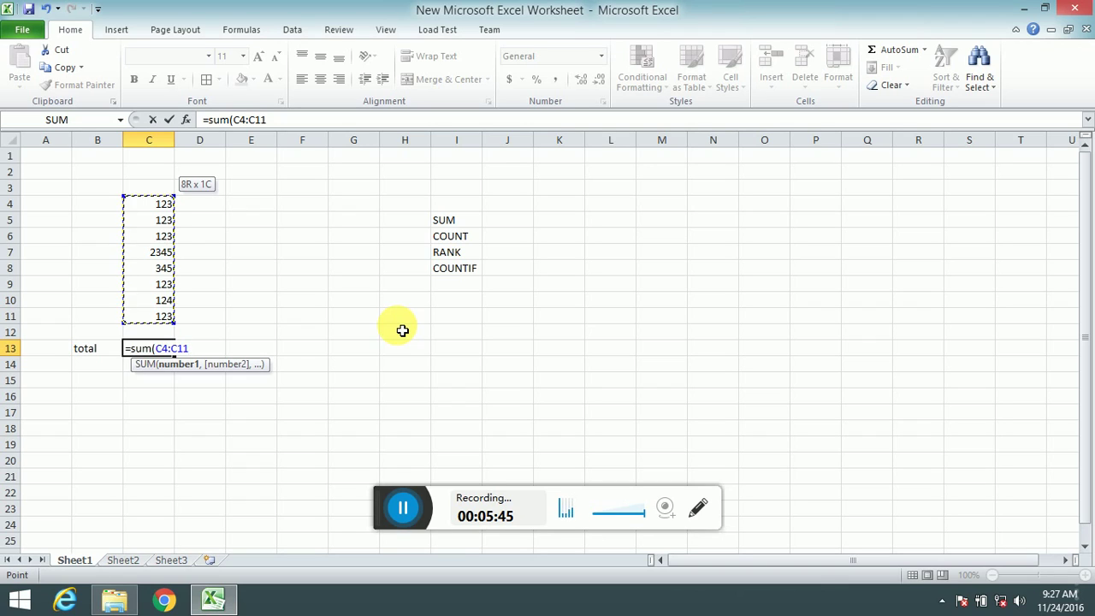
pyautogui.write(')')
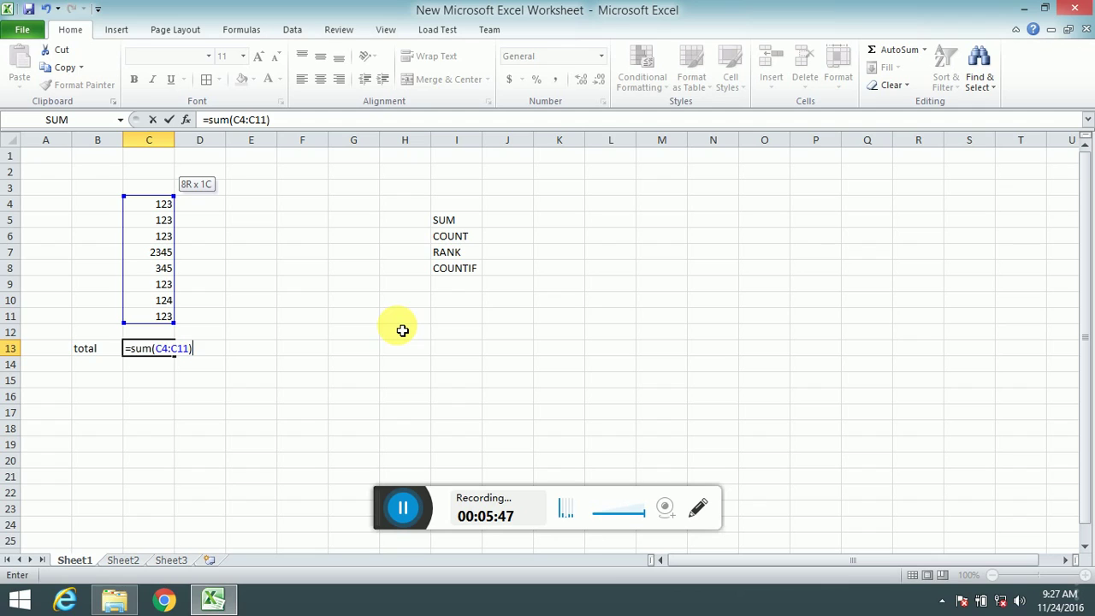
pyautogui.press('Return')
pyautogui.press('Up')
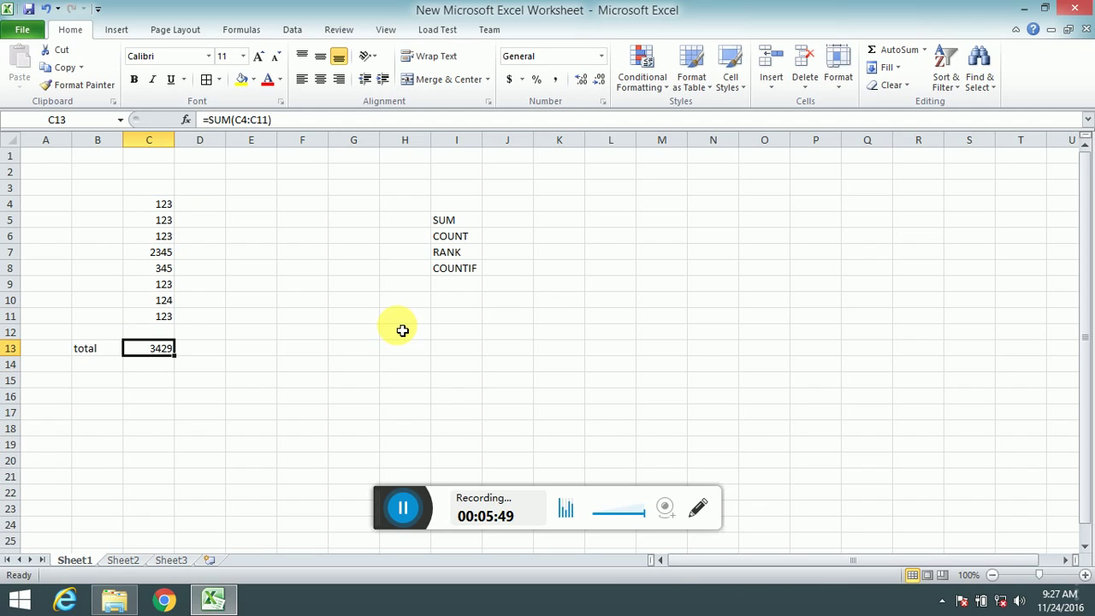
# - Select the numbers in C4:C11 to compare their status bar sum with the formula result in C13
pyautogui.press('Up')
pyautogui.press('Up')
pyautogui.press('Up')
pyautogui.press('Up')
pyautogui.press('Up')
pyautogui.press('Up')
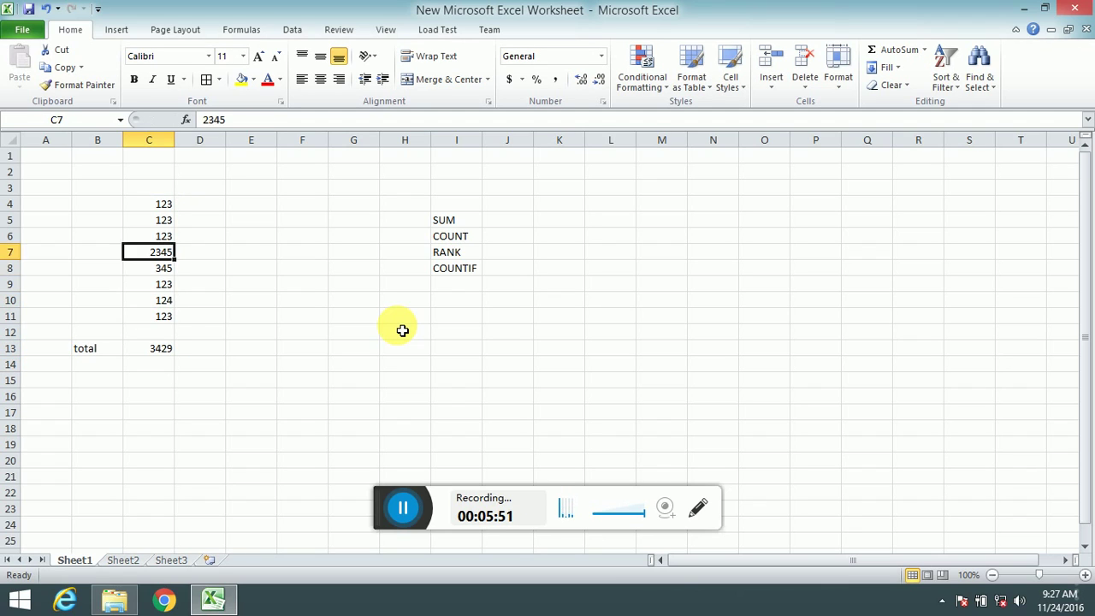
pyautogui.press('Up')
pyautogui.press('Up')
pyautogui.press('Up')
pyautogui.hotkey('shift', 'Down')
pyautogui.hotkey('shift', 'Down')
pyautogui.hotkey('shift', 'Down')
pyautogui.hotkey('shift', 'Down')
pyautogui.hotkey('shift', 'Down')
pyautogui.hotkey('shift', 'Down')
pyautogui.hotkey('shift', 'Down')
pyautogui.hotkey('shift', 'Down')
pyautogui.hotkey('shift', 'Up')
pyautogui.hotkey('shift', 'Up')
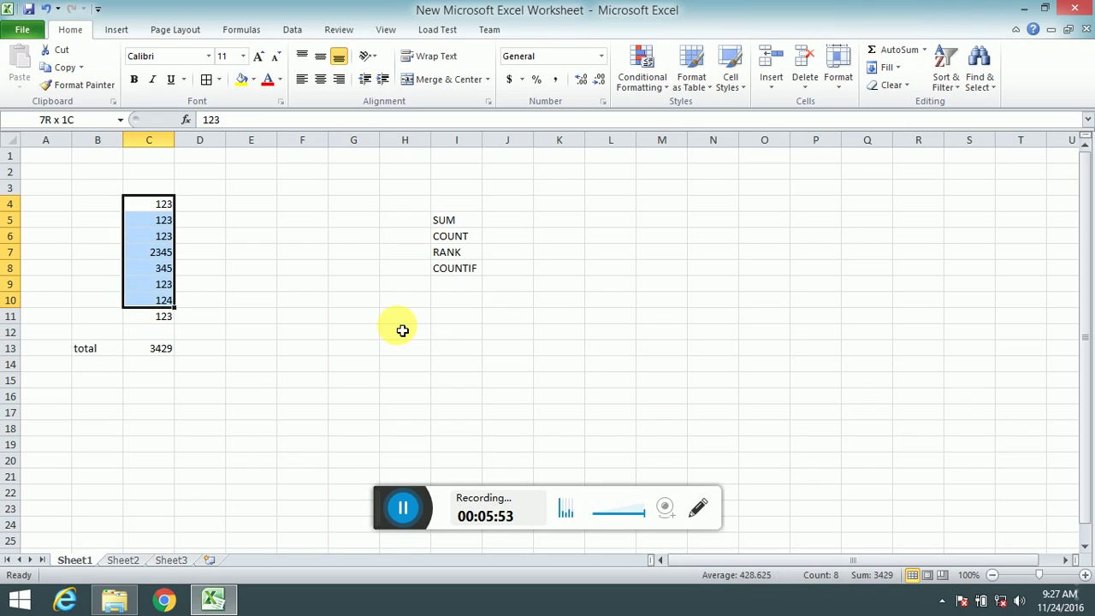
pyautogui.hotkey('shift', 'Down')
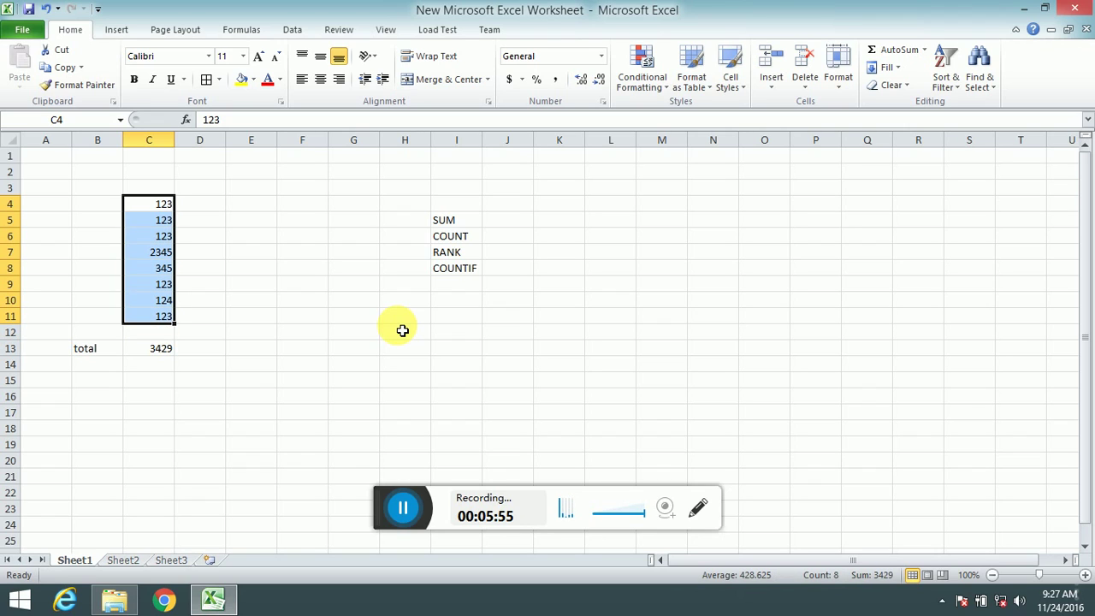
pyautogui.press('Down')
pyautogui.press('Down')
pyautogui.press('Down')
pyautogui.press('Down')
pyautogui.press('Down')
pyautogui.press('Down')
pyautogui.press('Down')
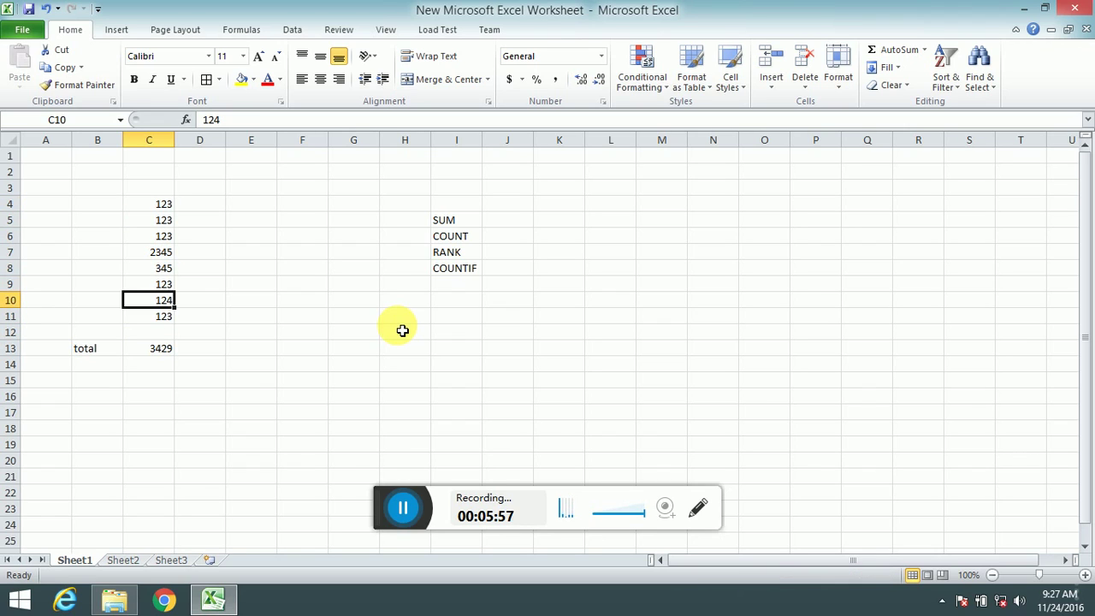
pyautogui.hotkey('shift', 'Up')
pyautogui.hotkey('shift', 'Up')
pyautogui.hotkey('shift', 'Up')
pyautogui.hotkey('shift', 'Up')
pyautogui.hotkey('shift', 'Up')
pyautogui.hotkey('shift', 'Up')
pyautogui.hotkey('shift', 'Up')
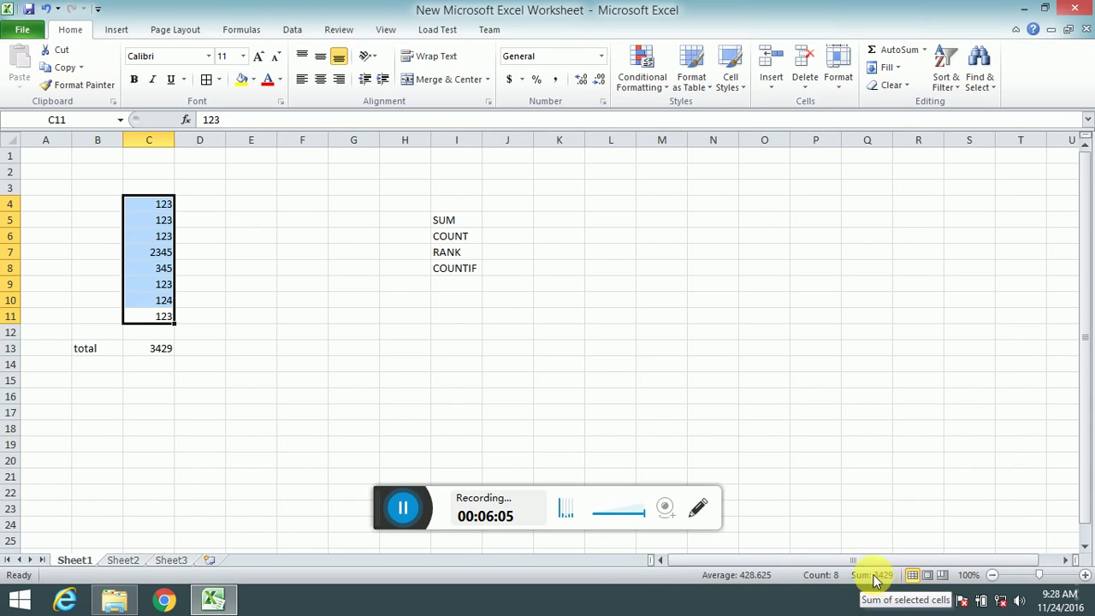
pyautogui.click(147, 353)
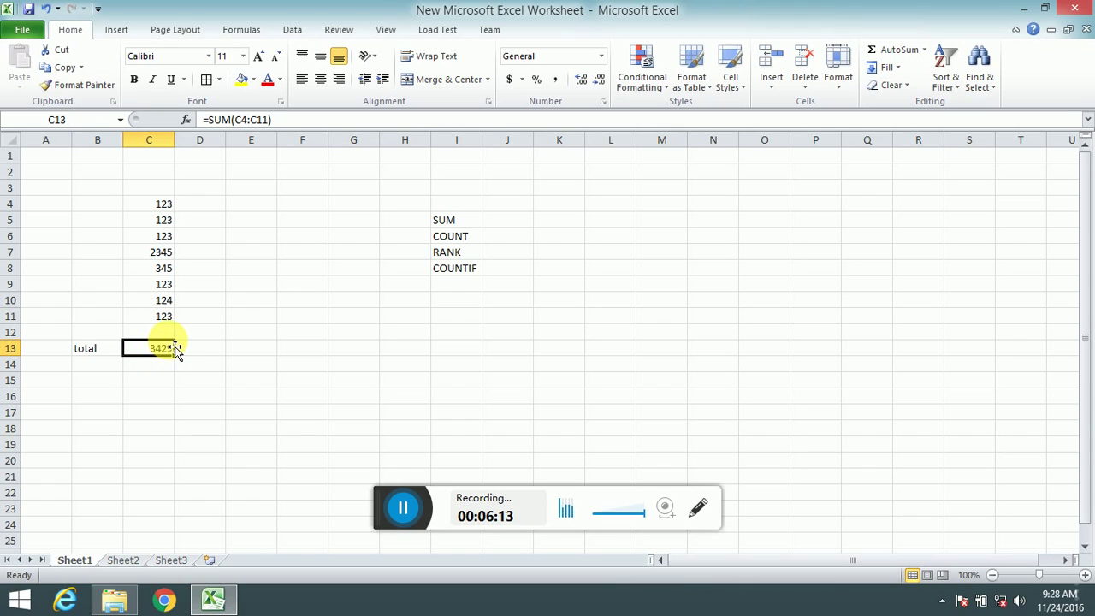
# - Change cell C9 to 144 and check the total in C13 against the numbers in C4:C11
pyautogui.click(161, 285)
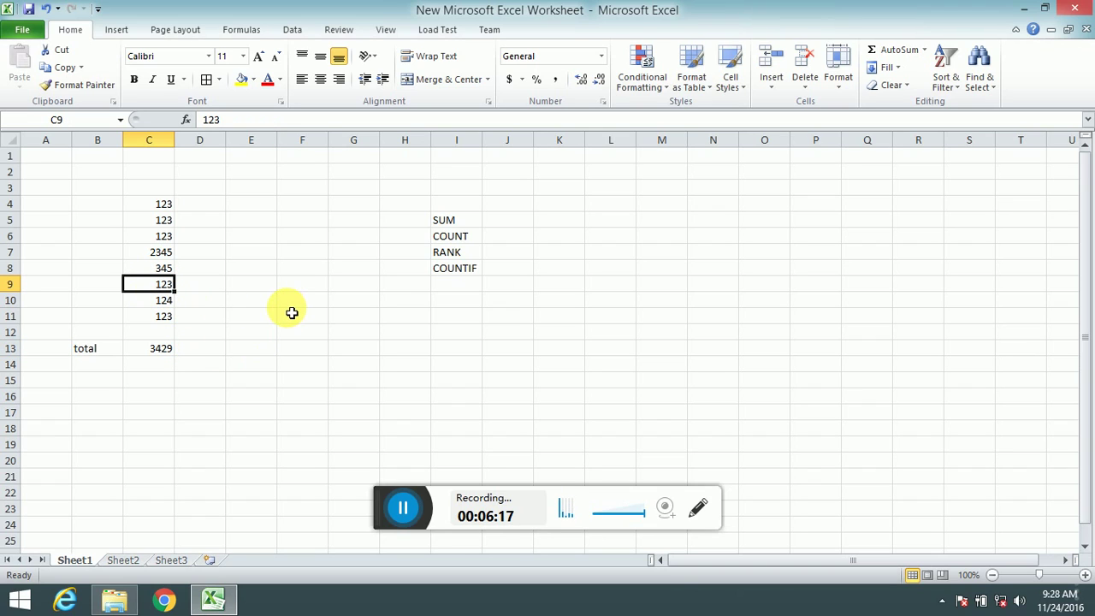
pyautogui.write('144')
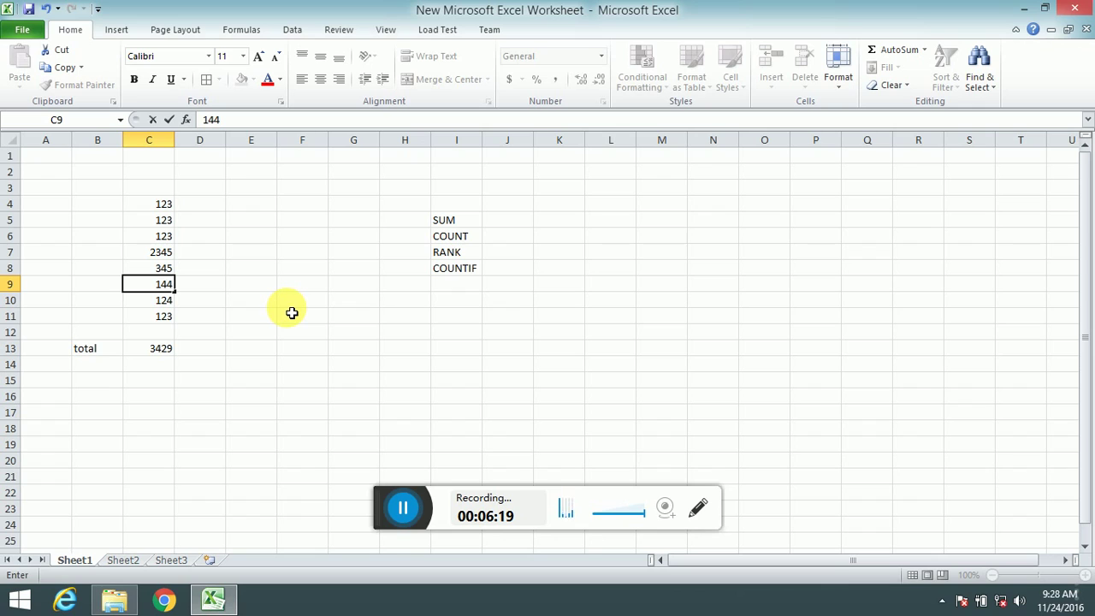
pyautogui.press('Return')
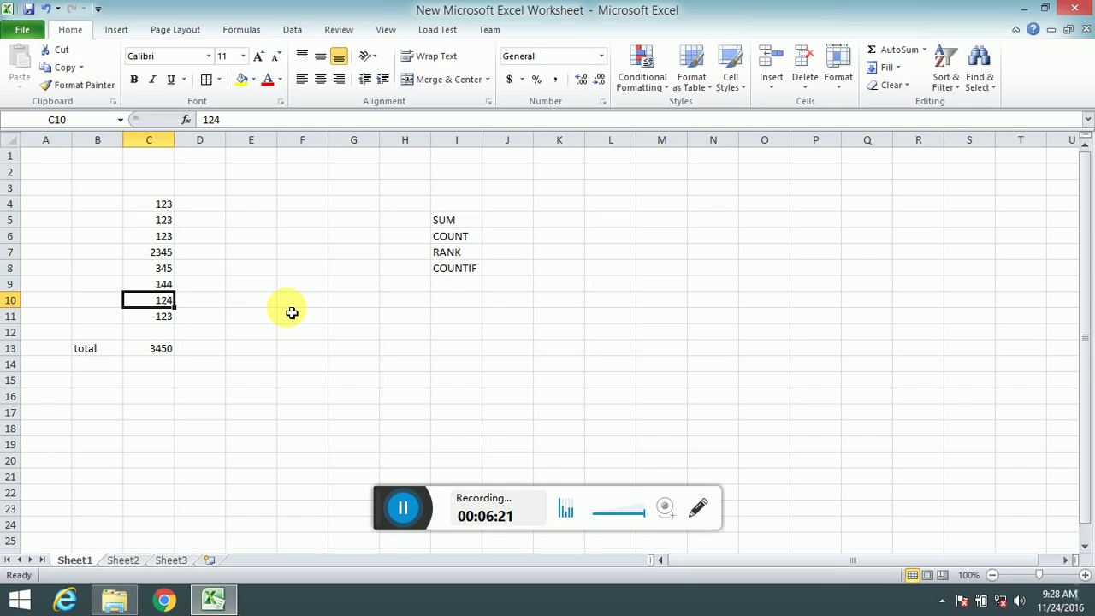
pyautogui.click(161, 351)
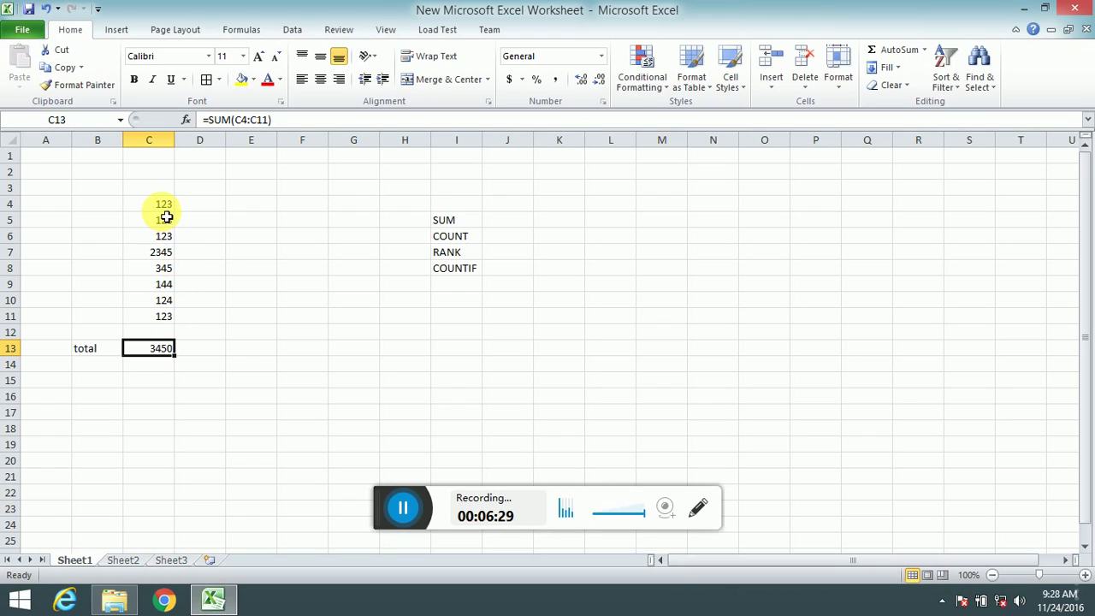
pyautogui.moveTo(163, 208); pyautogui.dragTo(159, 318)
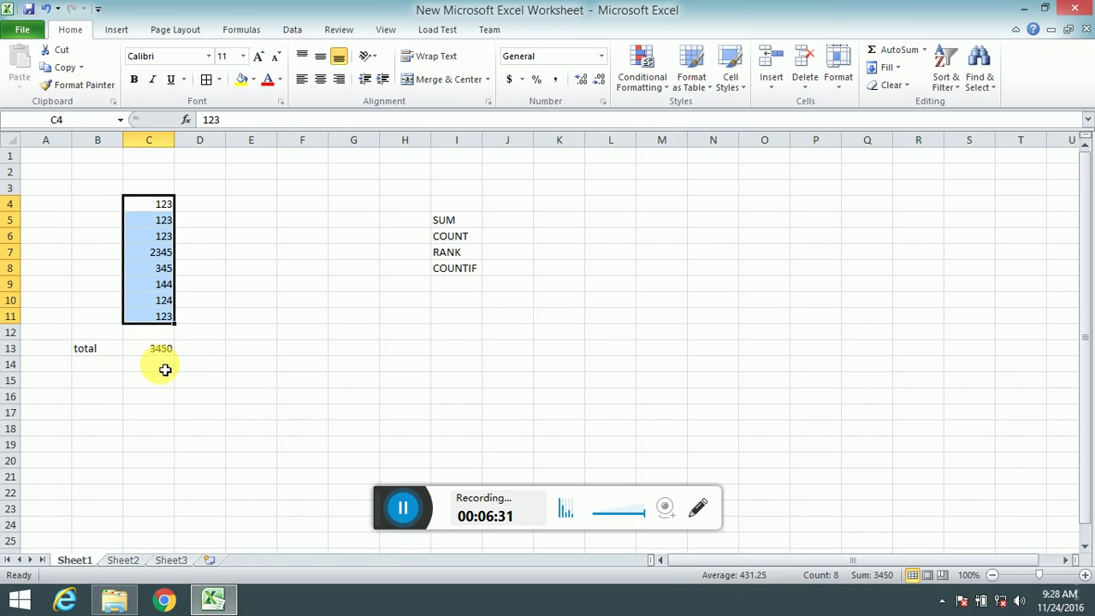
pyautogui.click(166, 351)
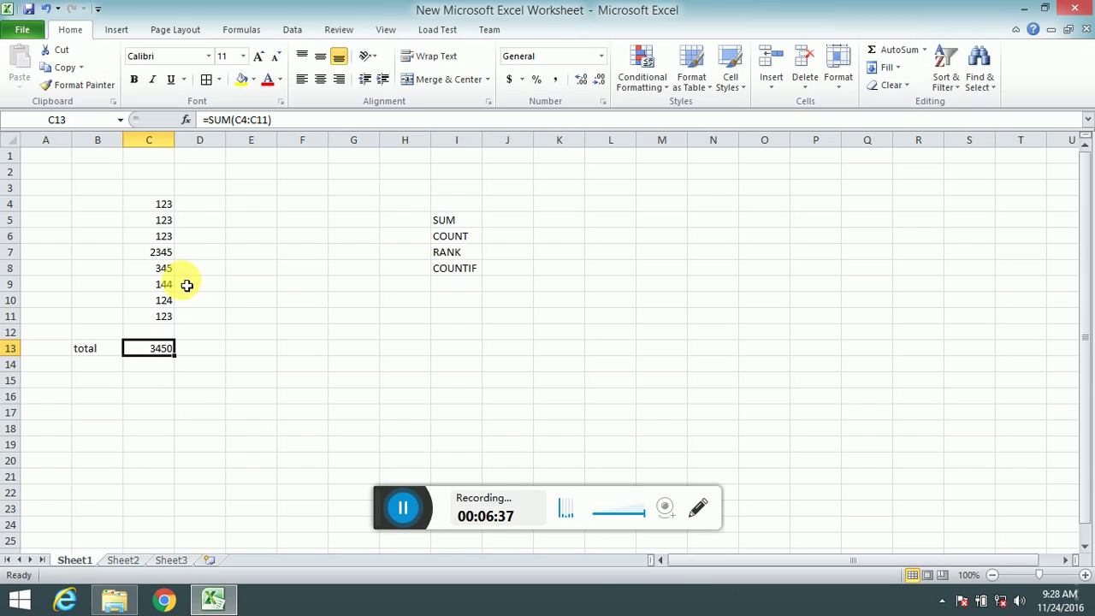
# - Clear the numbers from cells C4, C5 and C6
pyautogui.click(165, 219)
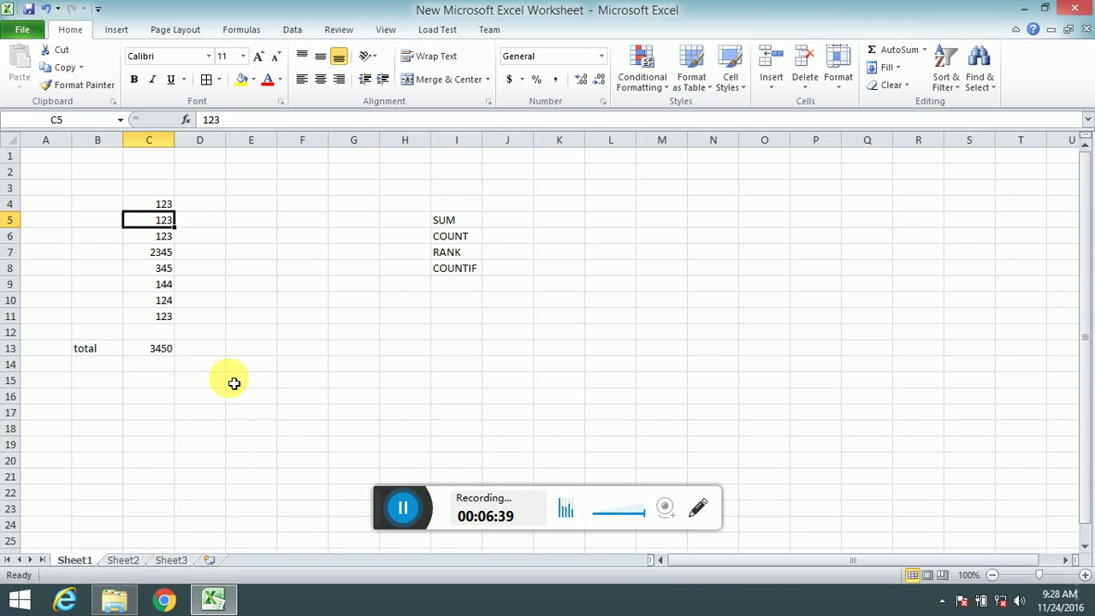
pyautogui.press('Up')
pyautogui.press('Delete')
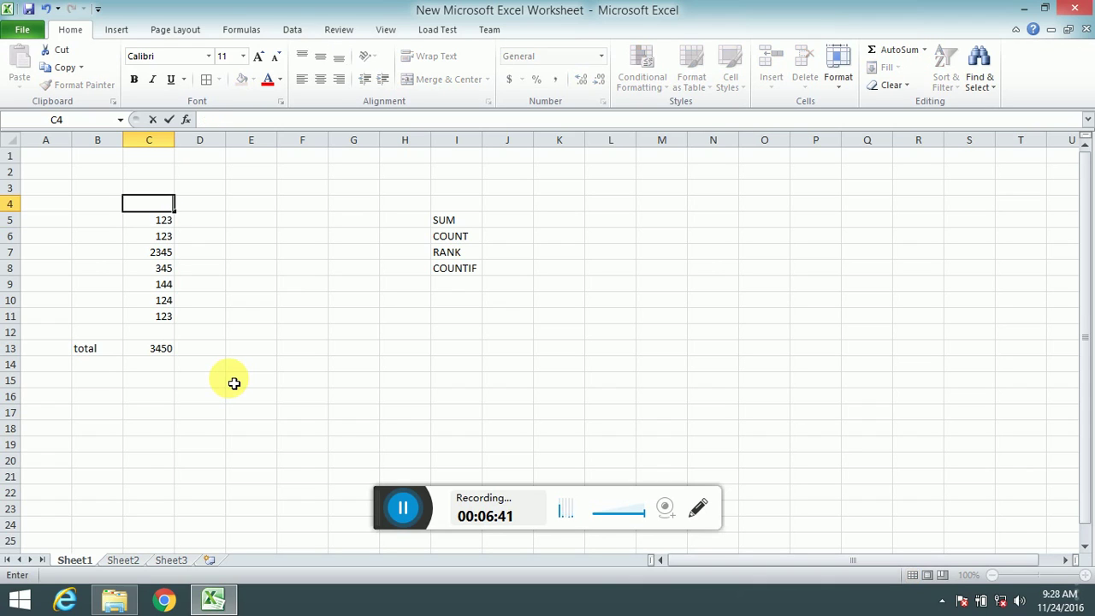
pyautogui.press('Down')
pyautogui.press('Delete')
pyautogui.press('Down')
pyautogui.press('Delete')
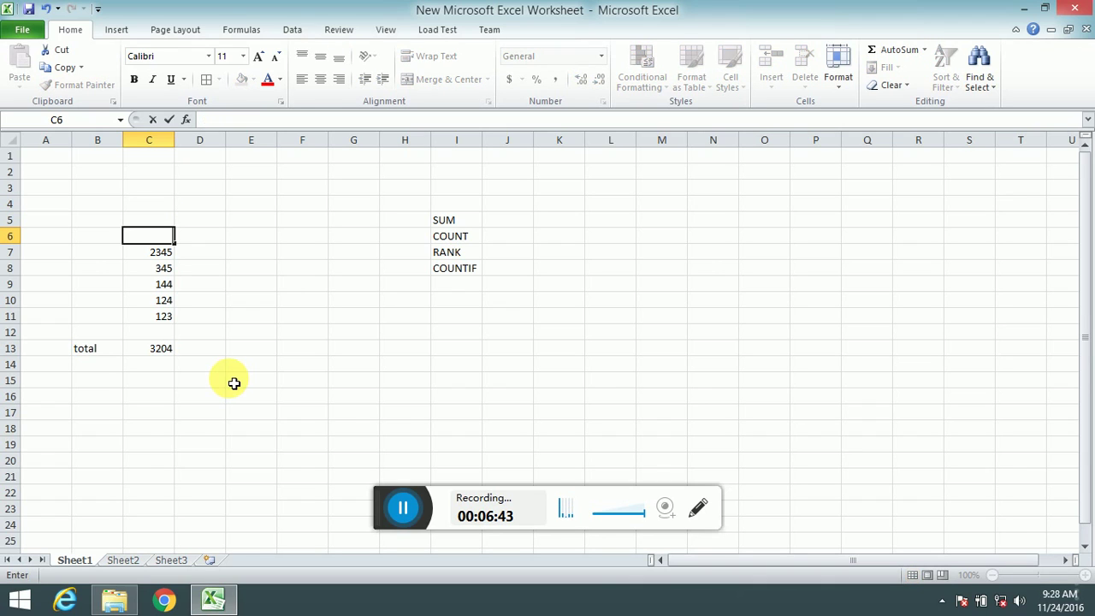
# - Enter the text "fg", "as" and "af" in cells C4, C5 and C6
pyautogui.press('Up')
pyautogui.write('as')
pyautogui.press('Return')
pyautogui.press('Up')
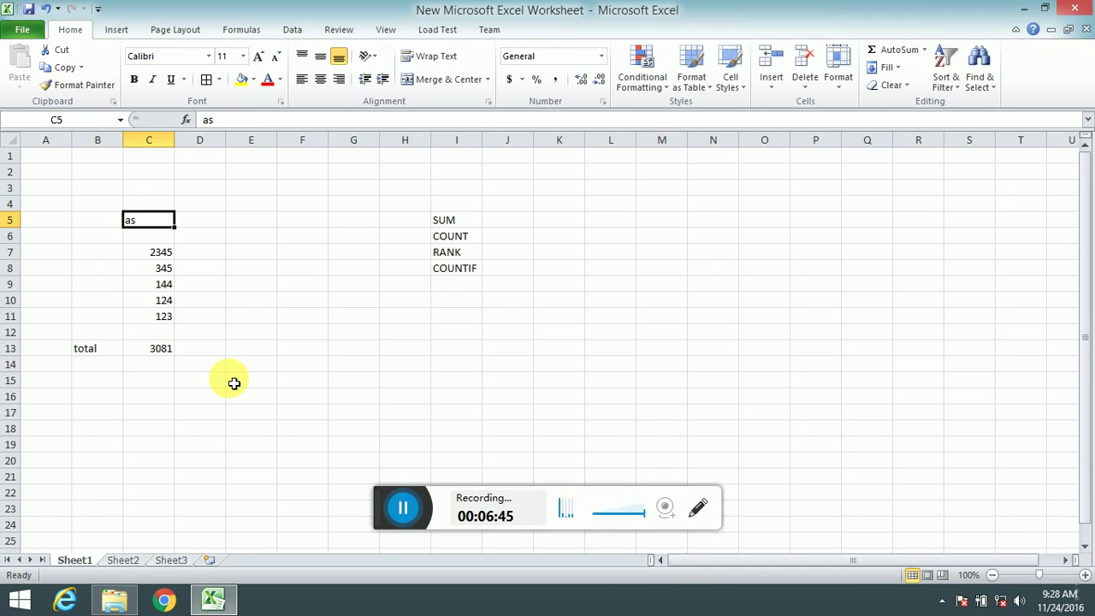
pyautogui.press('Down')
pyautogui.write('af')
pyautogui.press('Up')
pyautogui.press('Up')
pyautogui.write('f')
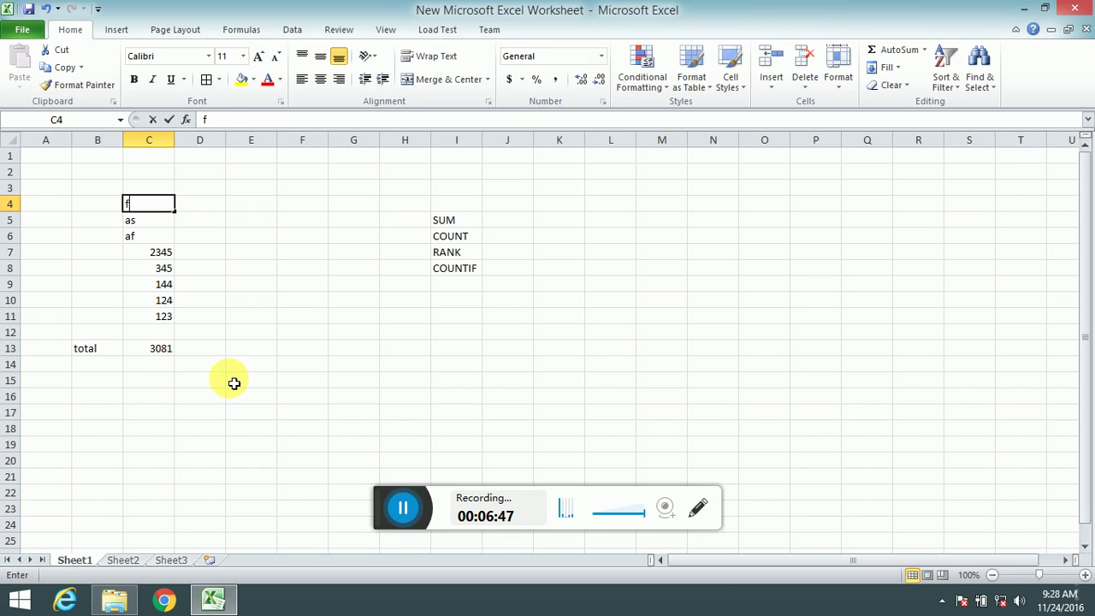
pyautogui.write('g')
pyautogui.press('Return')
pyautogui.press('Down')
pyautogui.press('Down')
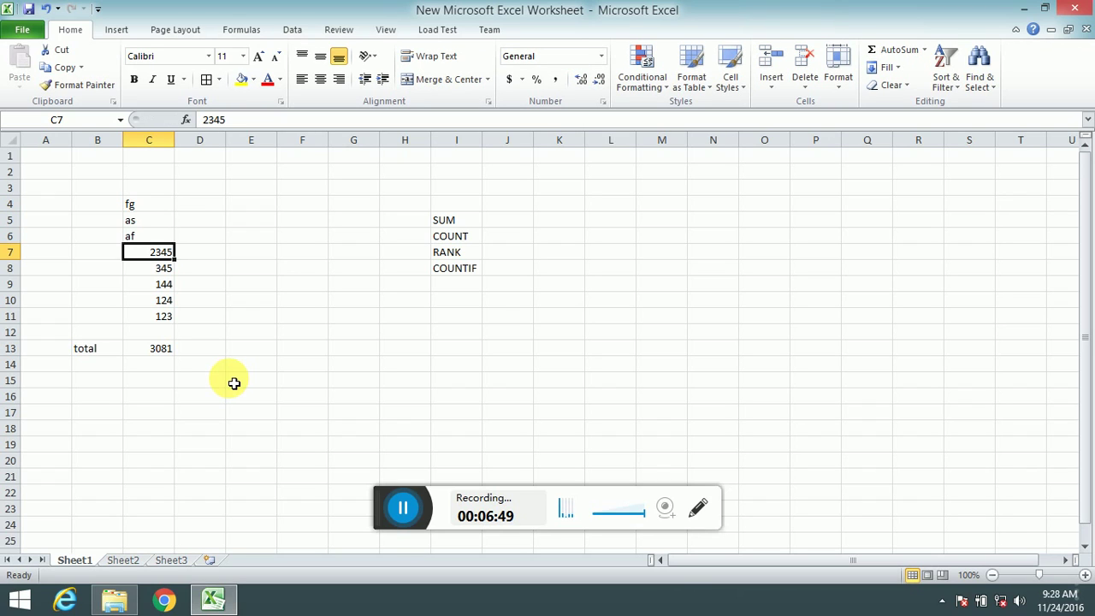
# - Enter the label "SUM" in cell D13, beside the total
pyautogui.click(102, 355)
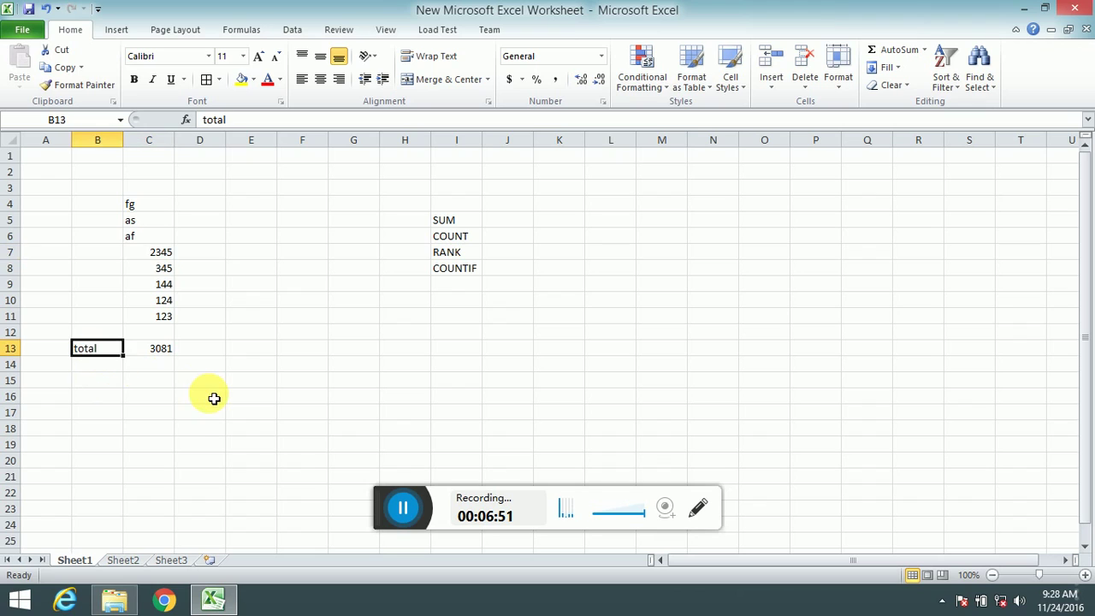
pyautogui.press('Right')
pyautogui.press('Right')
pyautogui.press('Right')
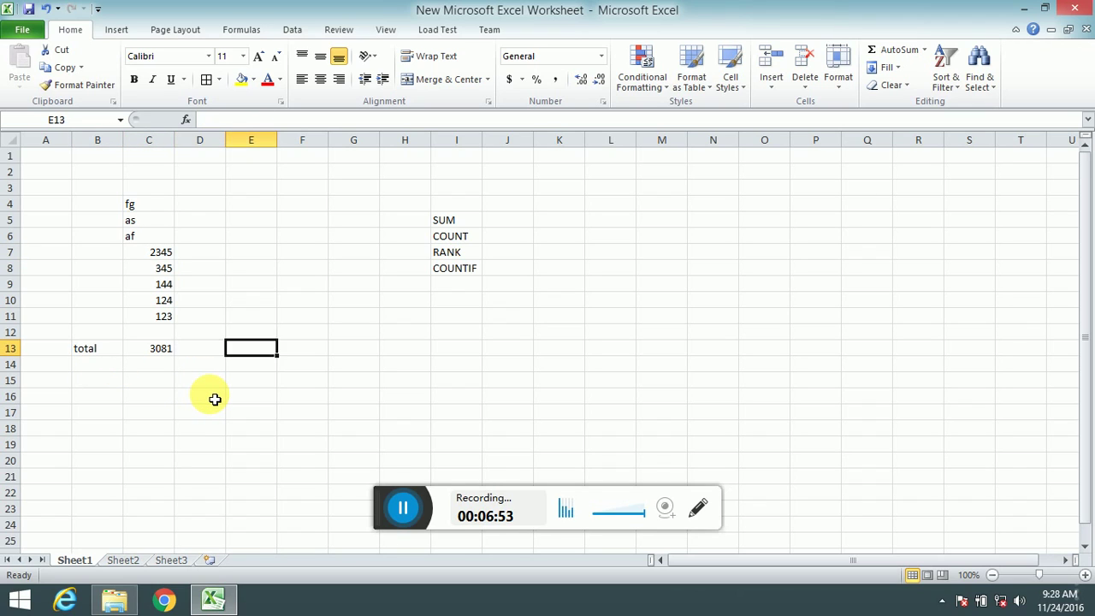
pyautogui.press('Left')
pyautogui.write('SUM')
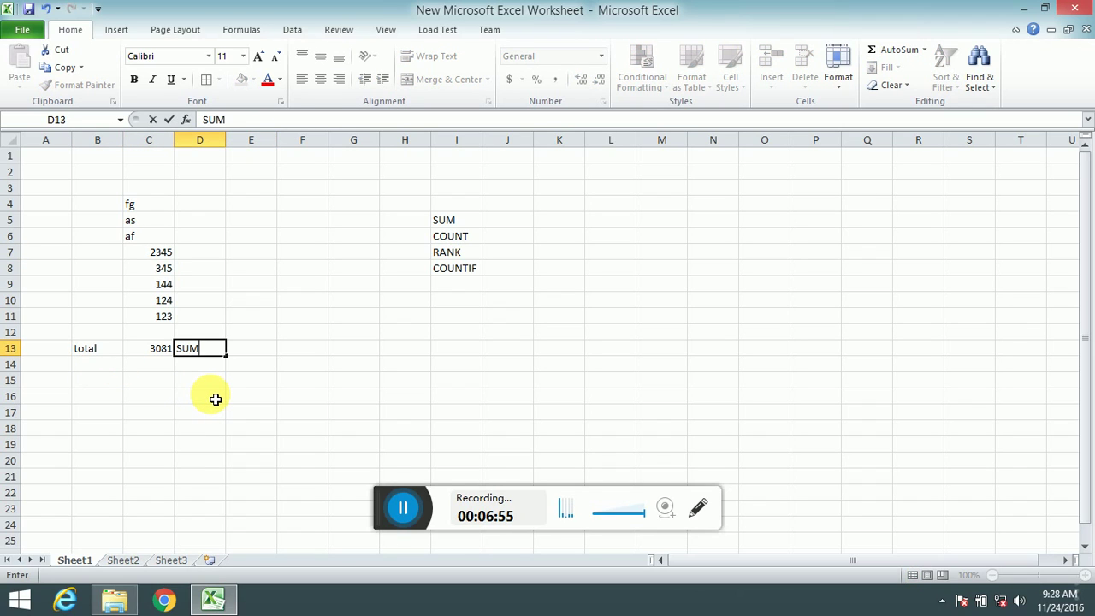
pyautogui.press('Return')
# - Start a COUNT formula in cell C15 with "=count("
pyautogui.press('Left')
pyautogui.press('Down')
pyautogui.press('Left')
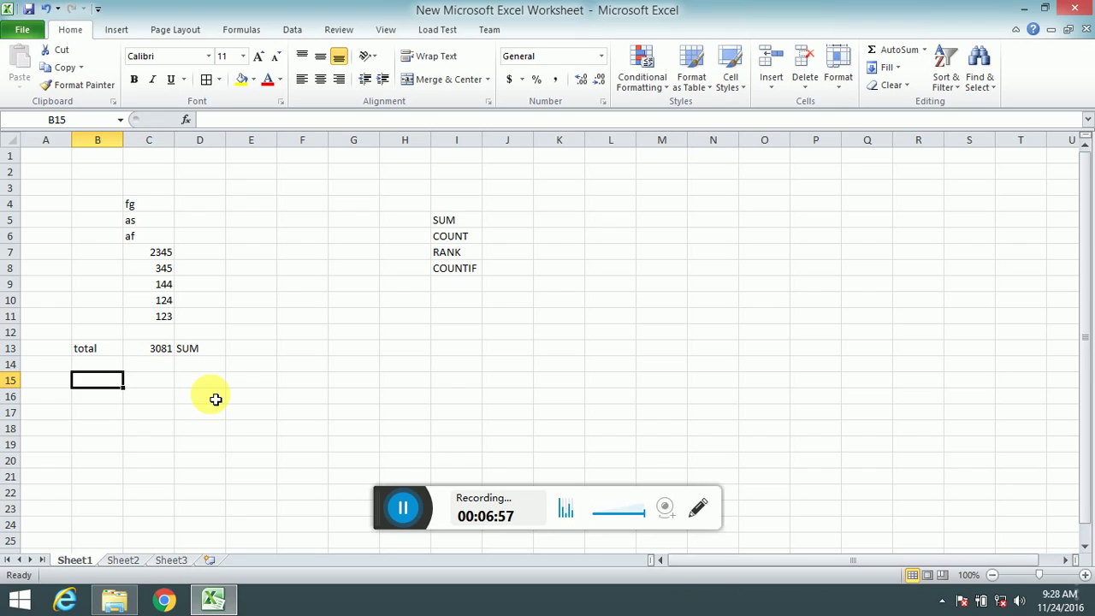
pyautogui.press('Right')
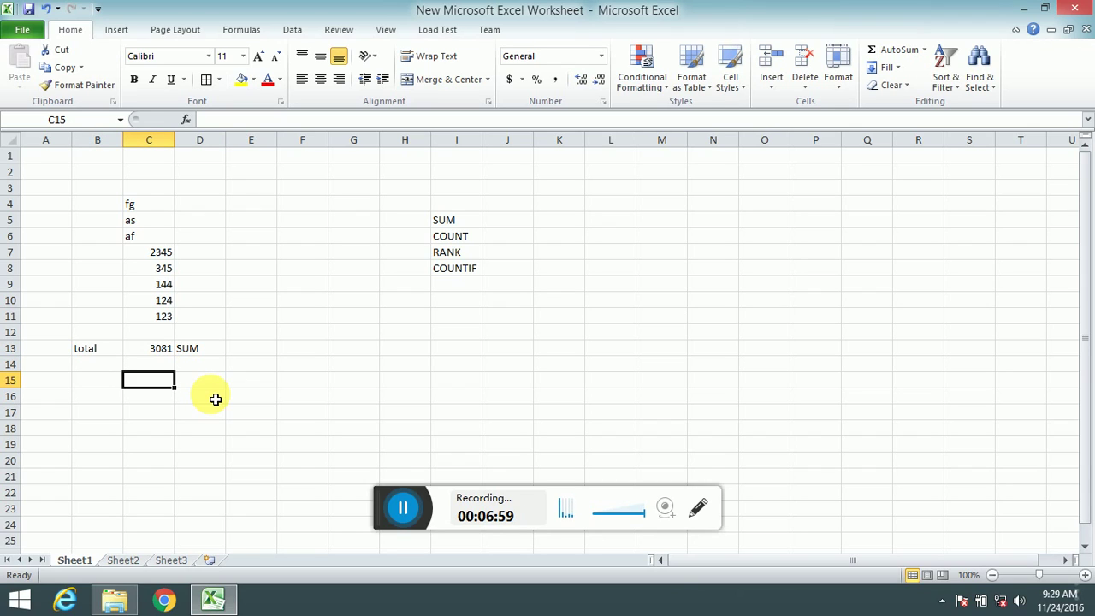
pyautogui.write('=')
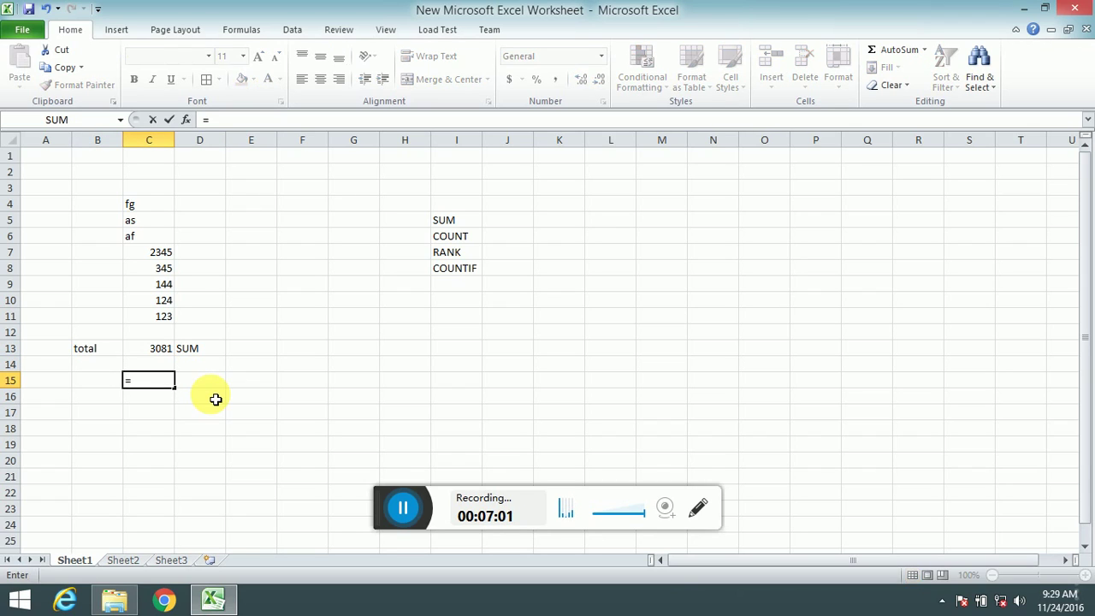
pyautogui.write('(')
pyautogui.press('BackSpace')
pyautogui.write('c')
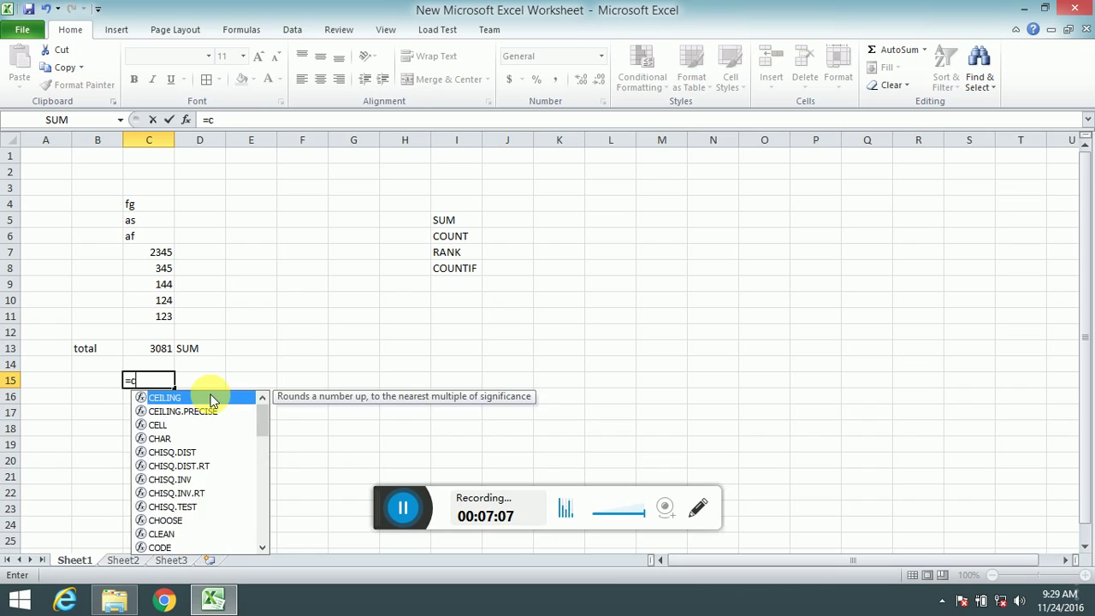
pyautogui.write('ount')
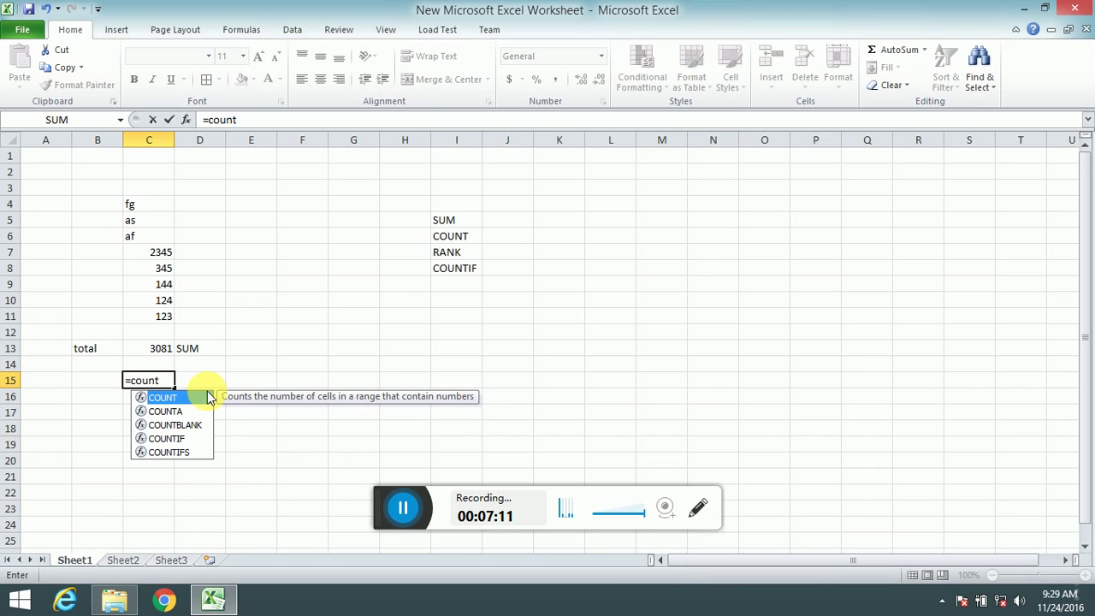
pyautogui.write('(')
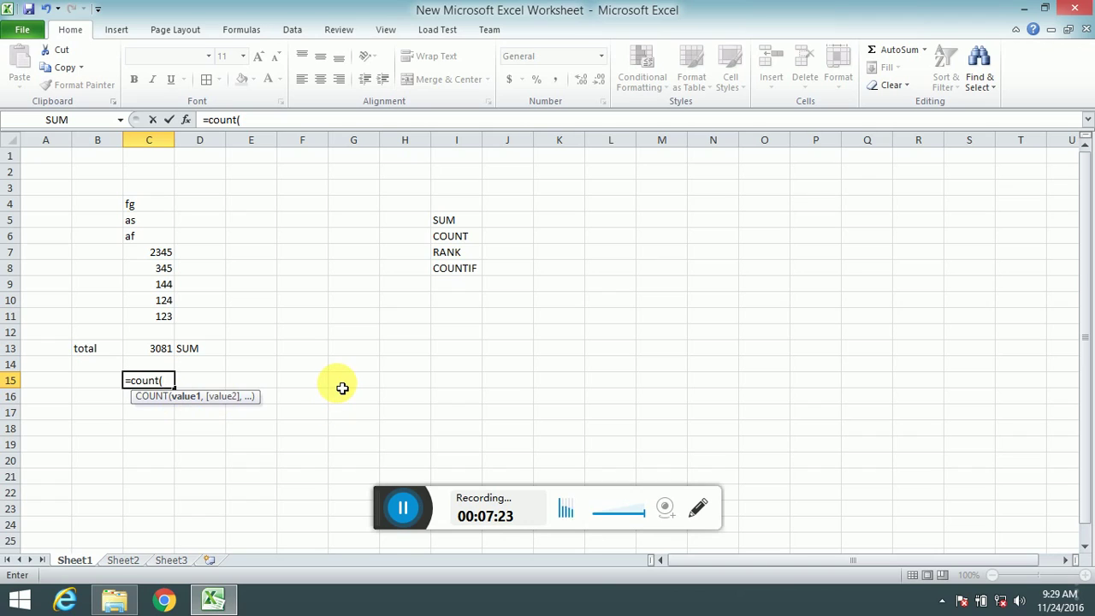
# - Complete the COUNT formula in cell C15 so that it counts the range C4:C11
pyautogui.press('Up')
pyautogui.press('Up')
pyautogui.press('Up')
pyautogui.press('Up')
pyautogui.hotkey('shift', 'Up')
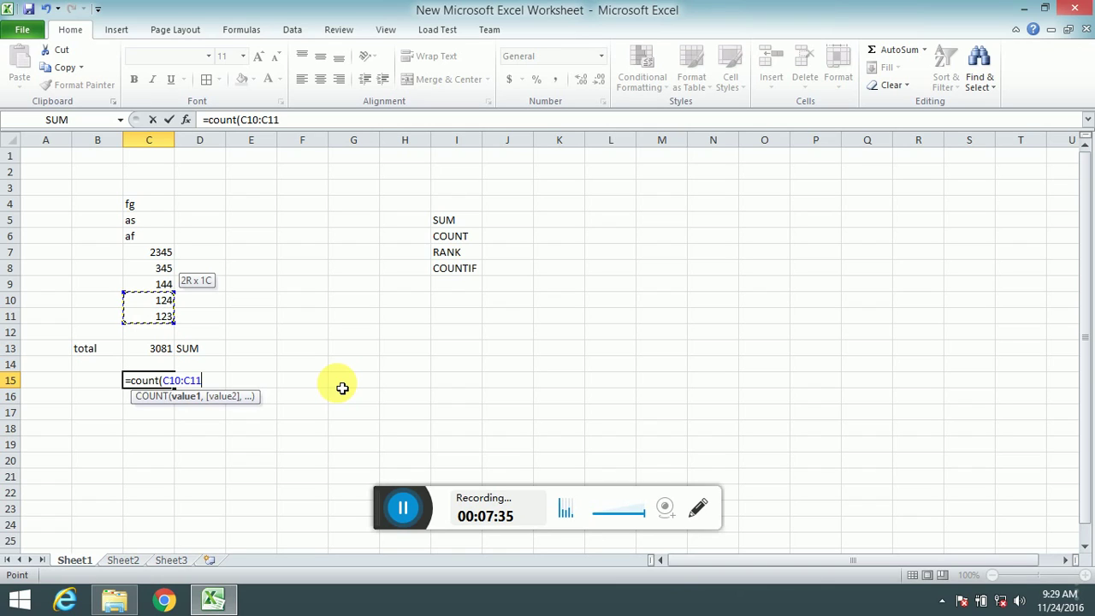
pyautogui.hotkey('shift', 'Up')
pyautogui.hotkey('shift', 'Up')
pyautogui.hotkey('shift', 'Up')
pyautogui.hotkey('shift', 'Up')
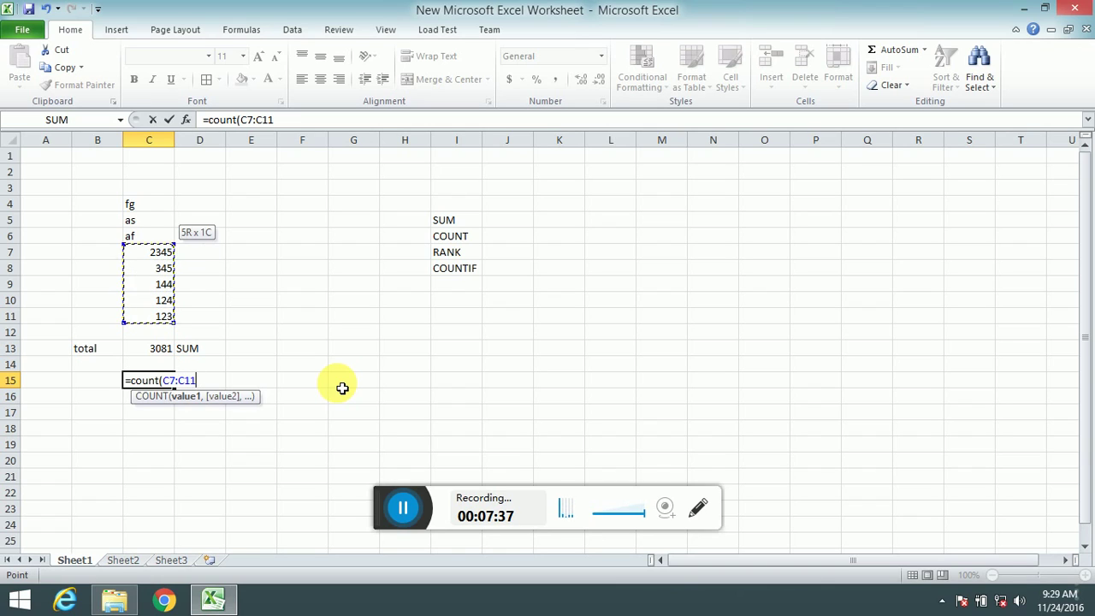
pyautogui.hotkey('shift', 'Up')
pyautogui.hotkey('shift', 'Up')
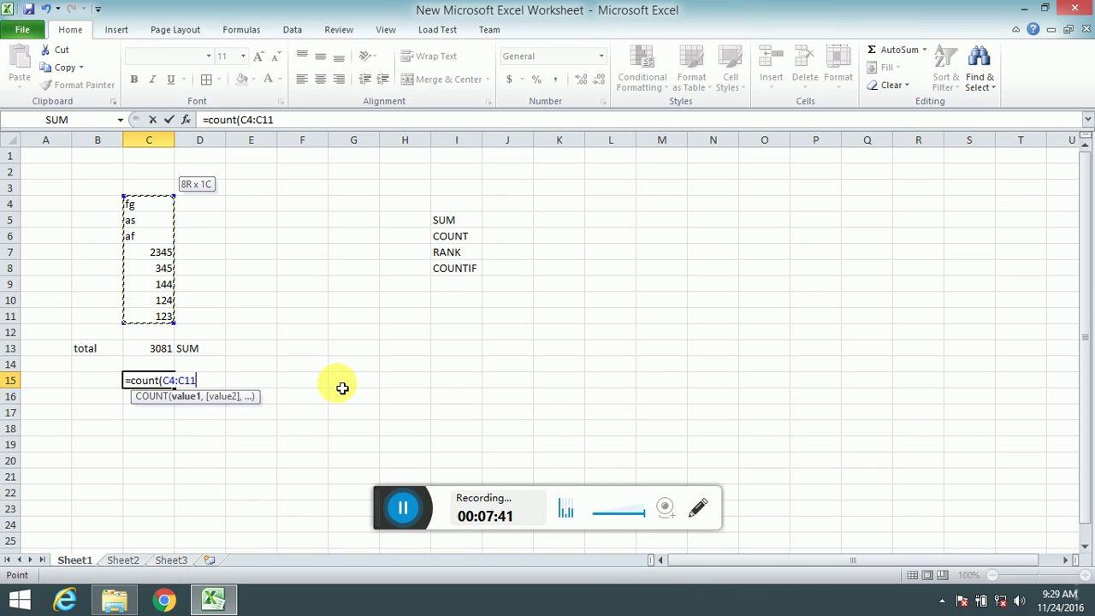
pyautogui.write(')')
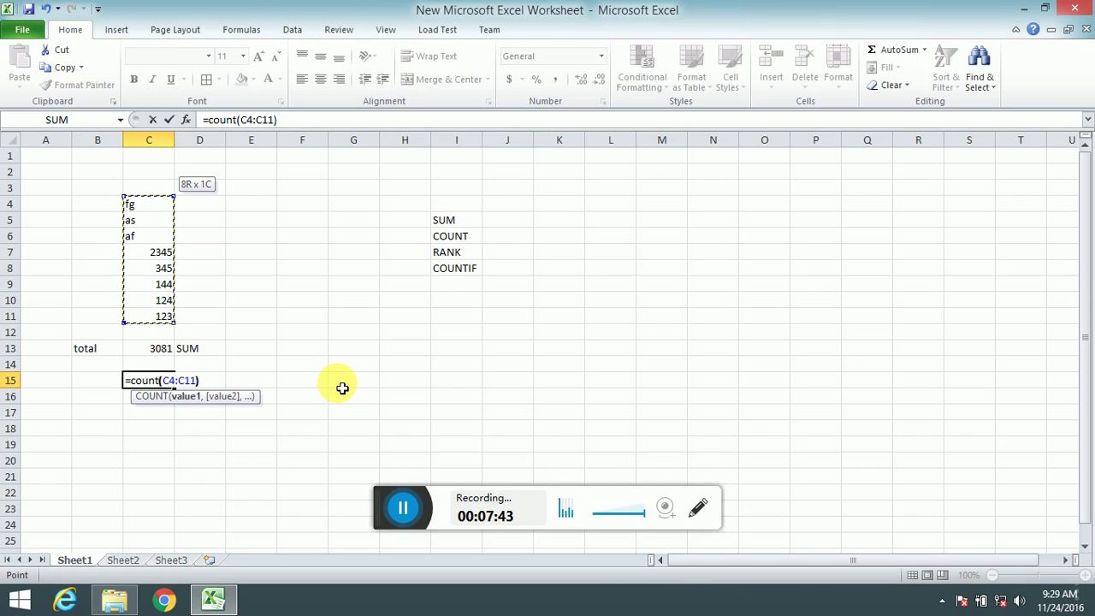
pyautogui.press('Return')
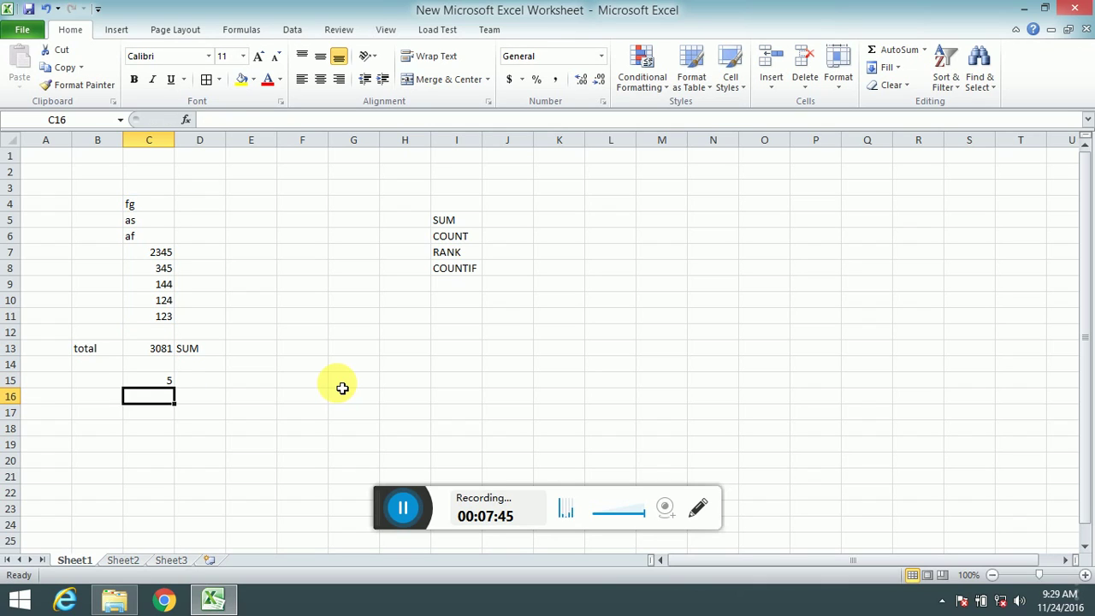
# - Compare the COUNT formula in C15 with the numbers in C7:C11 and the text entries in C4:C6
pyautogui.press('Up')
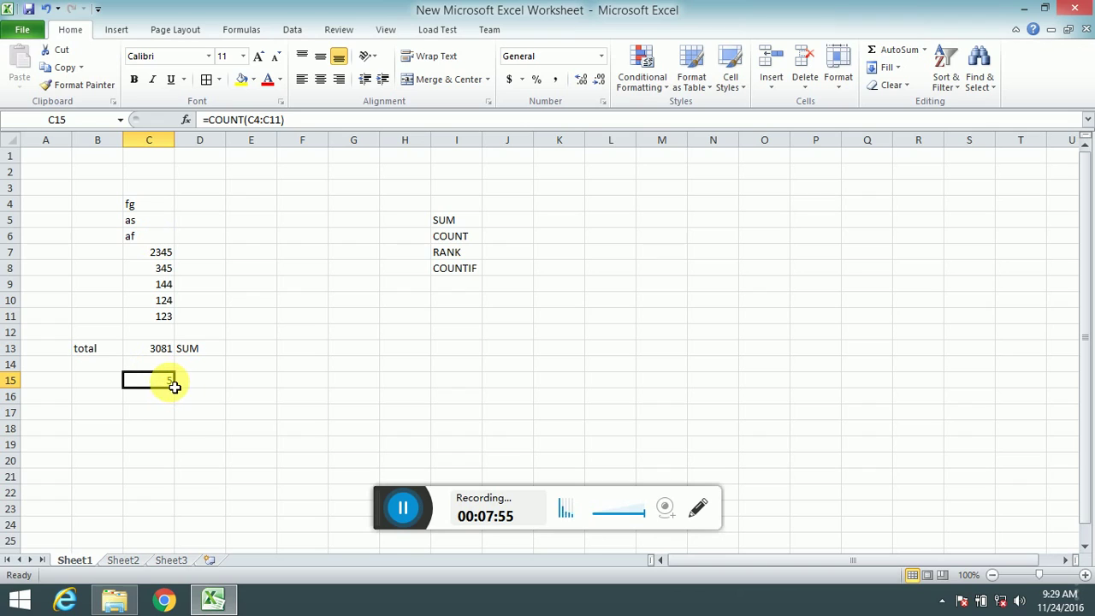
pyautogui.click(457, 242)
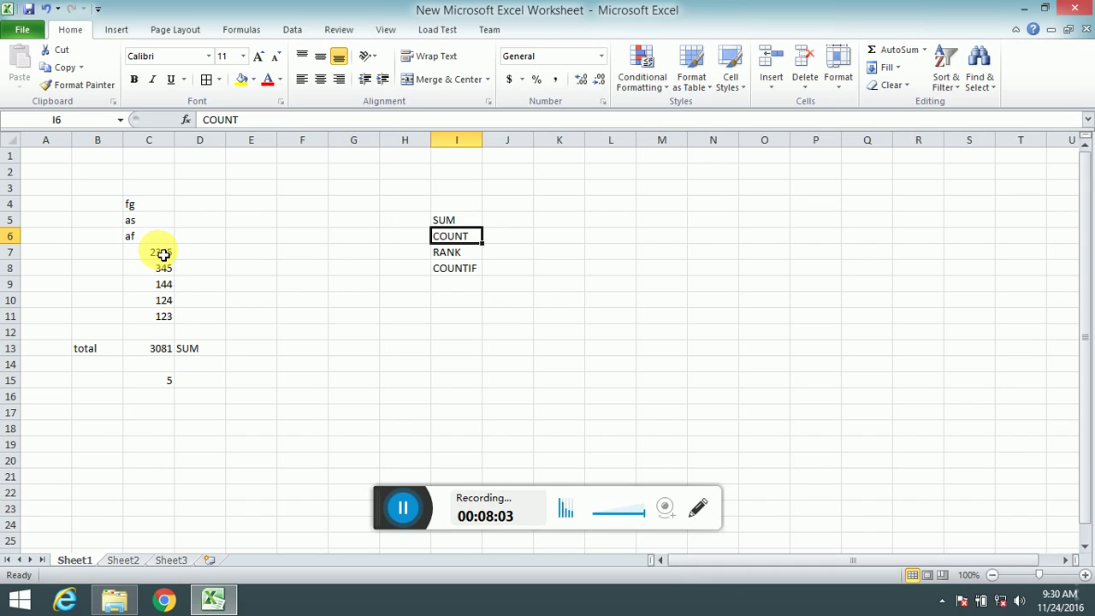
pyautogui.moveTo(163, 255); pyautogui.dragTo(163, 316)
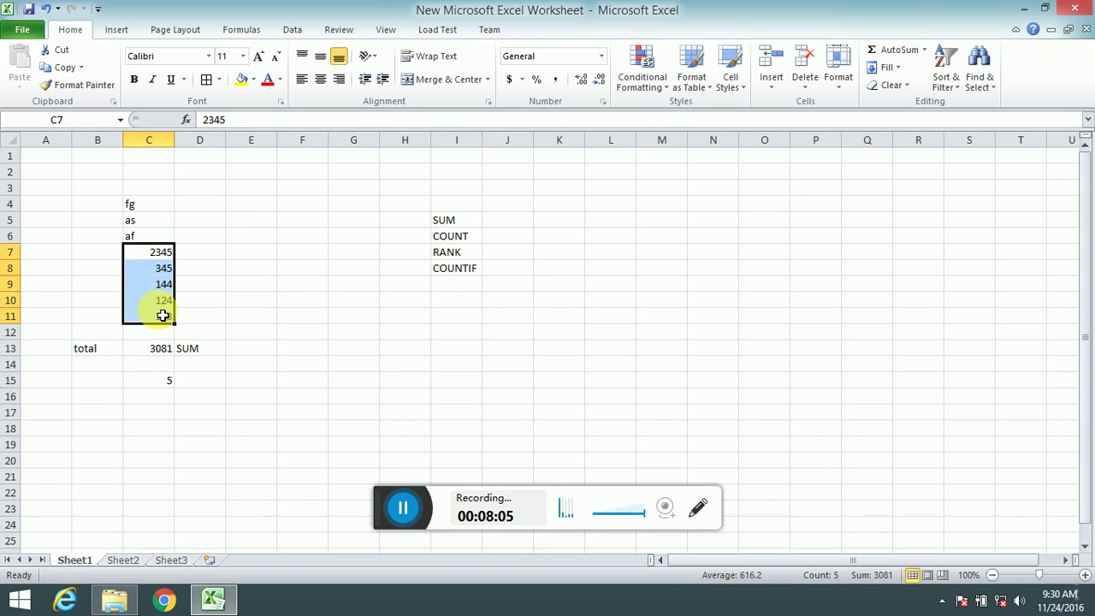
pyautogui.moveTo(162, 212); pyautogui.dragTo(161, 318)
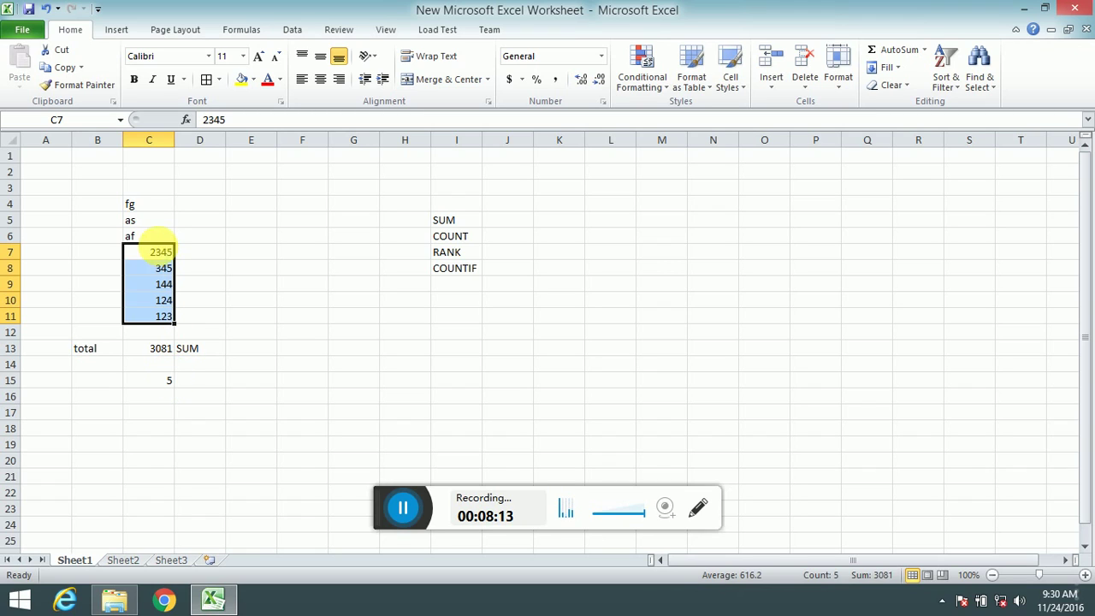
pyautogui.moveTo(151, 206); pyautogui.dragTo(165, 237)
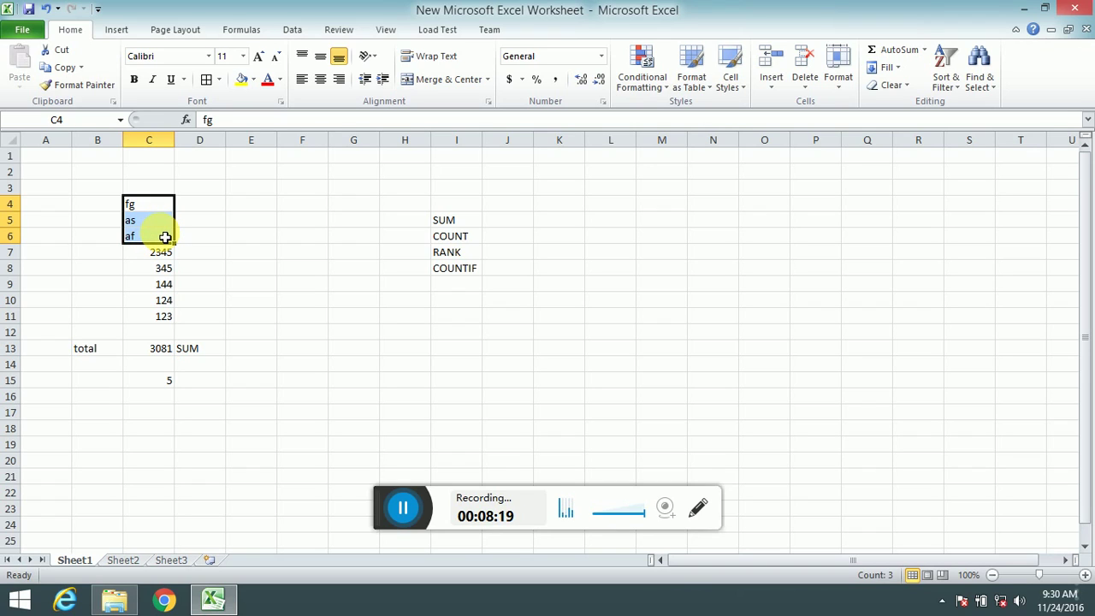
# - Enter the label "Count" in cell D15, beside the COUNT result
pyautogui.click(207, 385)
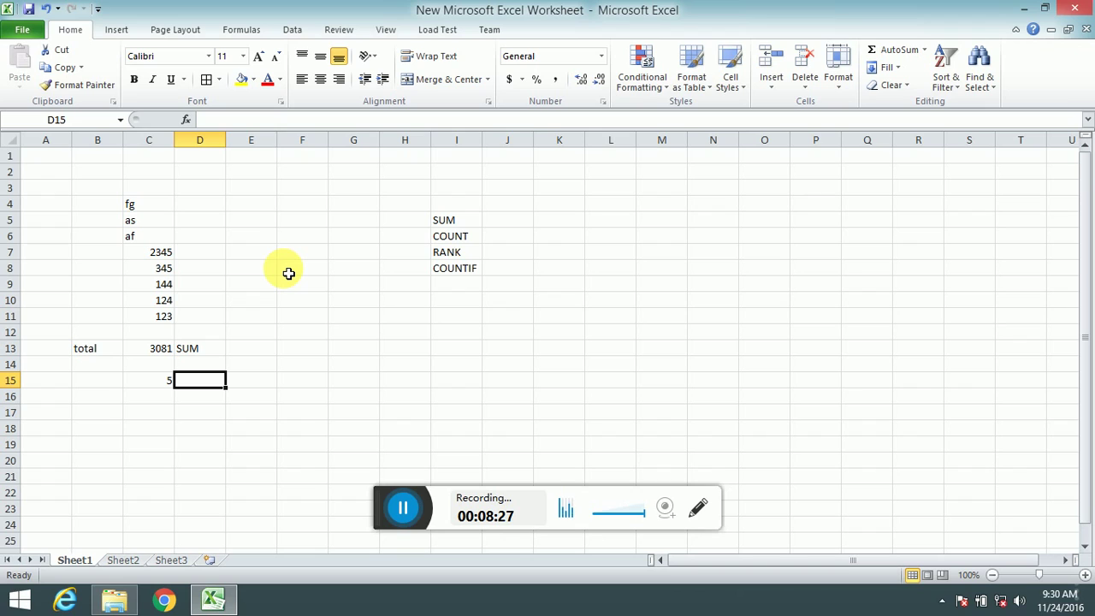
pyautogui.write('C')
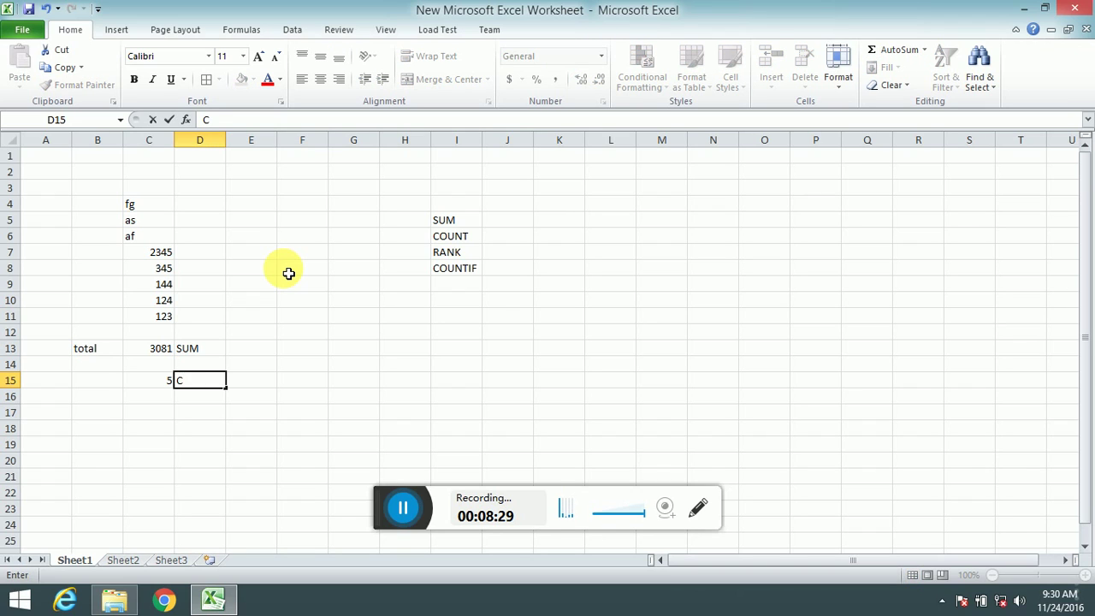
pyautogui.write('ount')
pyautogui.press('Return')
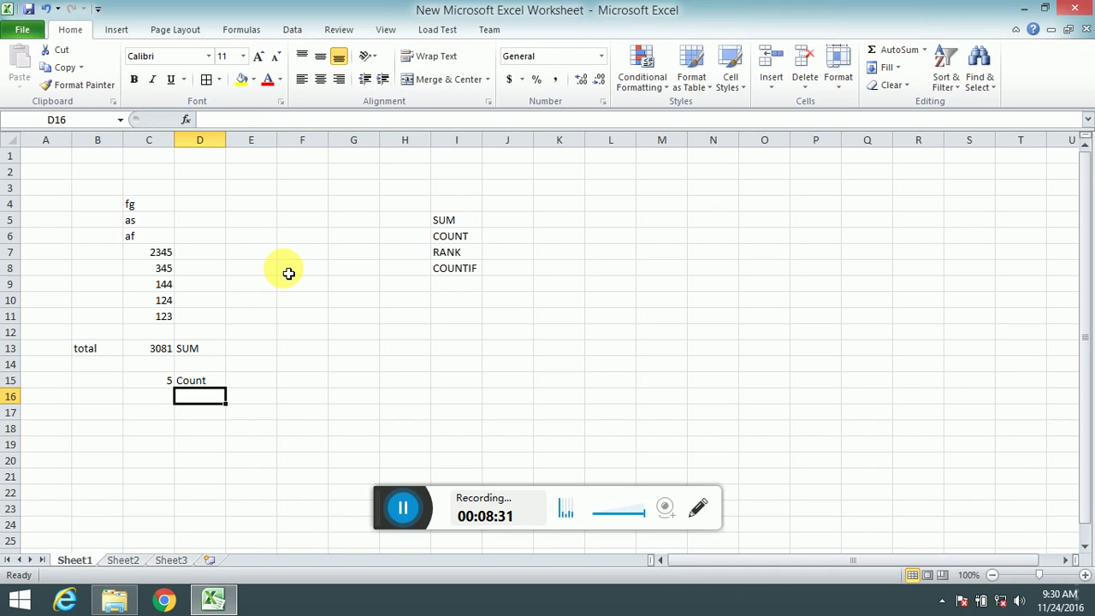
# - Examine the numbers in cells C7 to C11 one by one and as a whole range
pyautogui.press('Left')
pyautogui.press('Down')
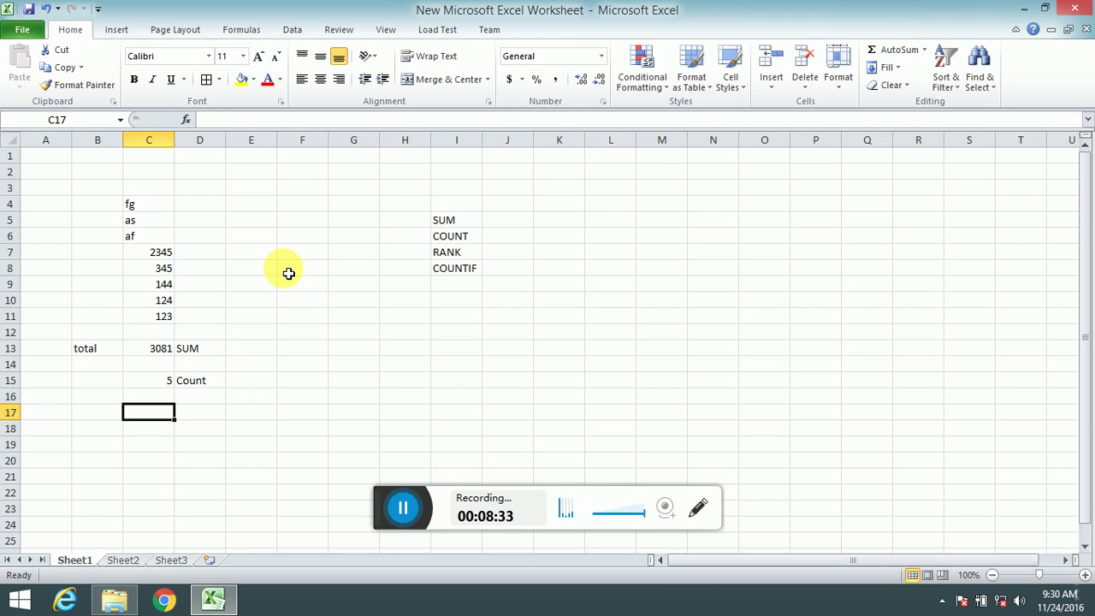
pyautogui.press('Right')
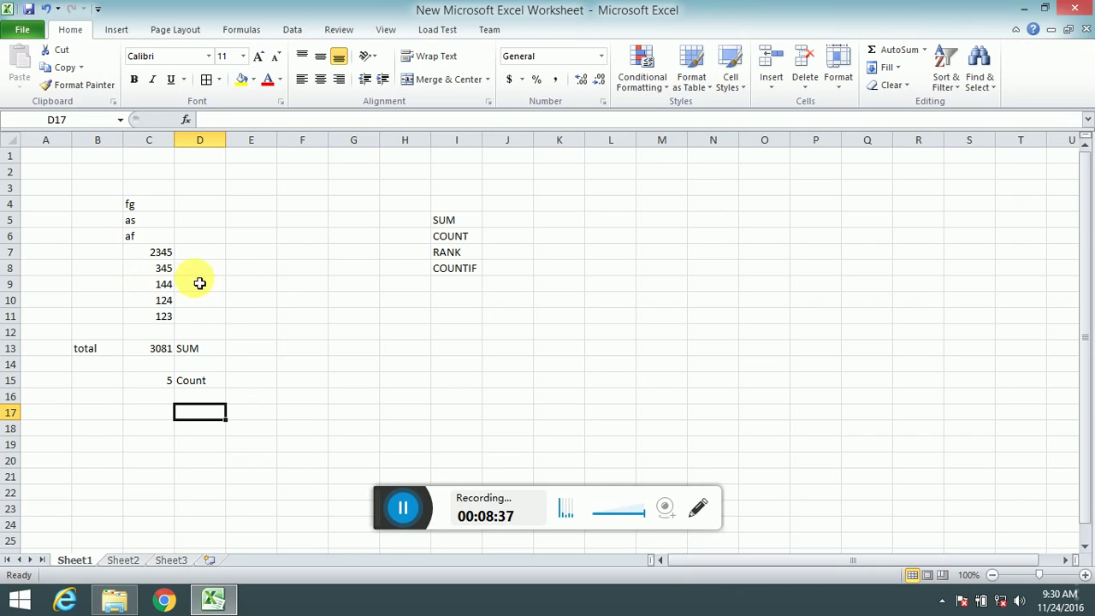
pyautogui.click(161, 255)
pyautogui.click(162, 269)
pyautogui.click(163, 285)
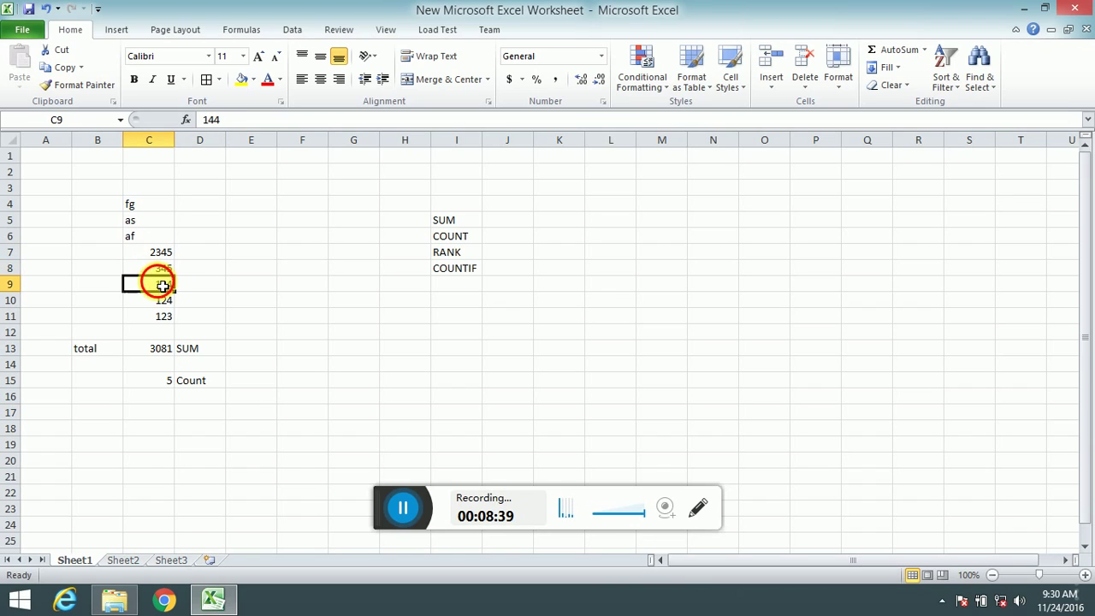
pyautogui.click(159, 301)
pyautogui.click(159, 317)
pyautogui.moveTo(164, 253); pyautogui.dragTo(163, 312)
# - Enter five sample first names in cells B7 to B11, one beside each number
pyautogui.click(111, 252)
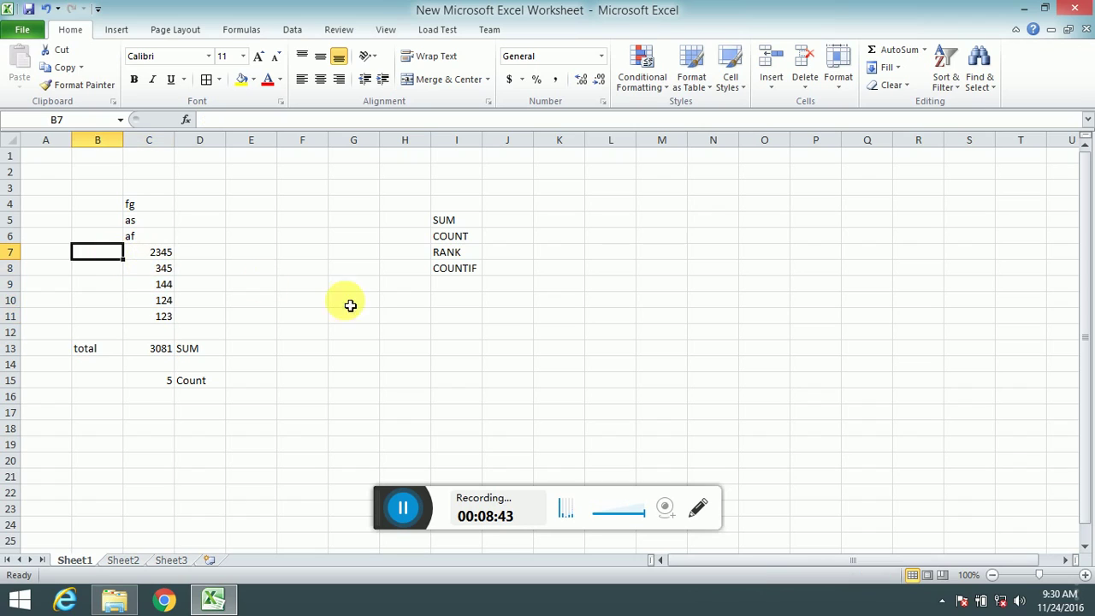
pyautogui.write('JOHN')
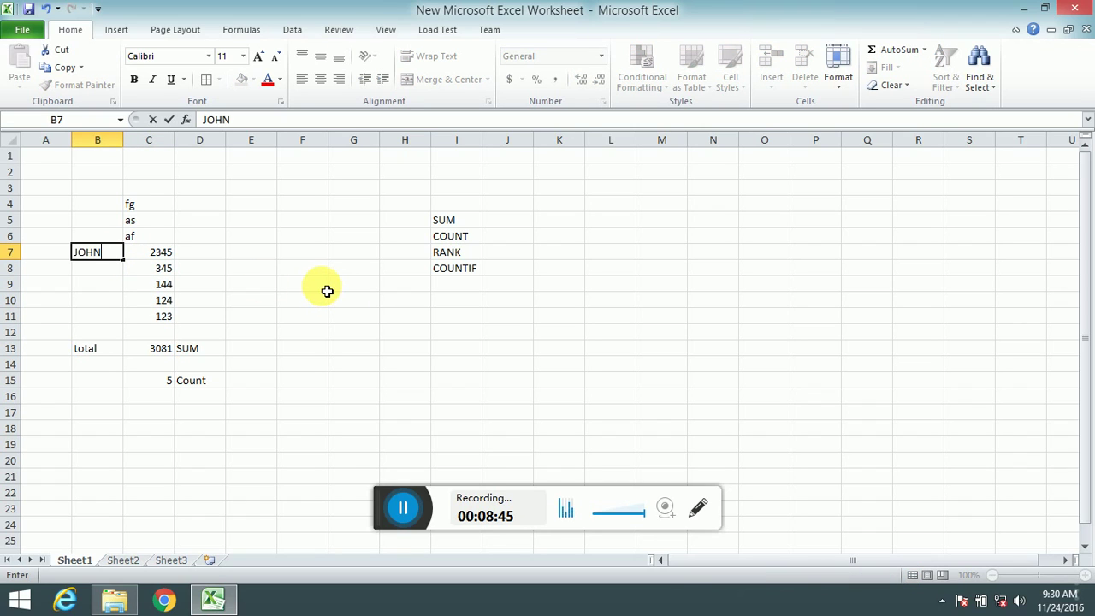
pyautogui.press('Return')
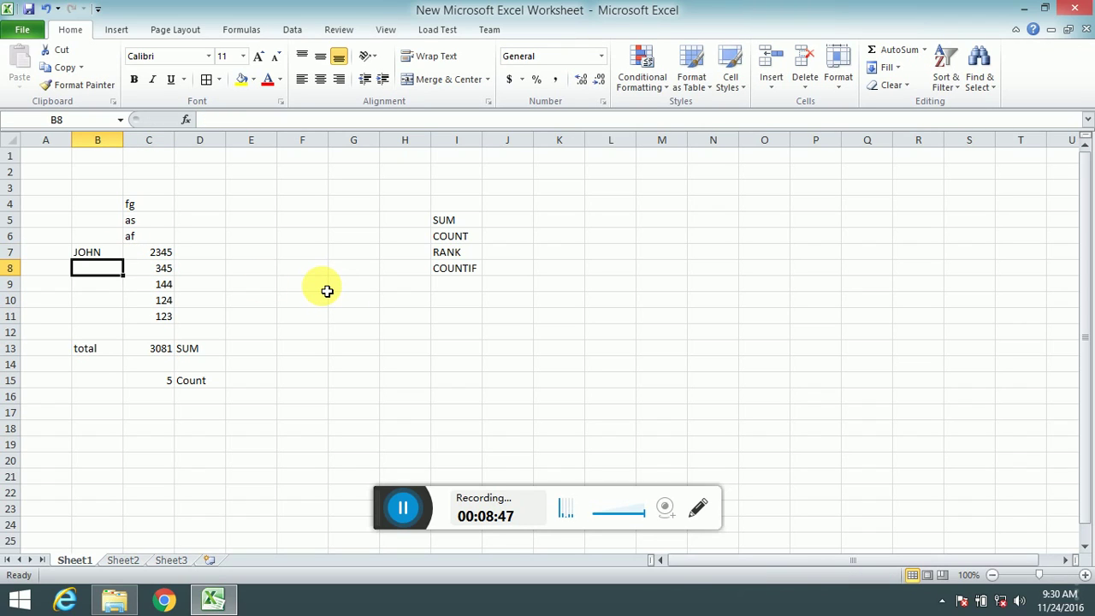
pyautogui.write('NIKSOn')
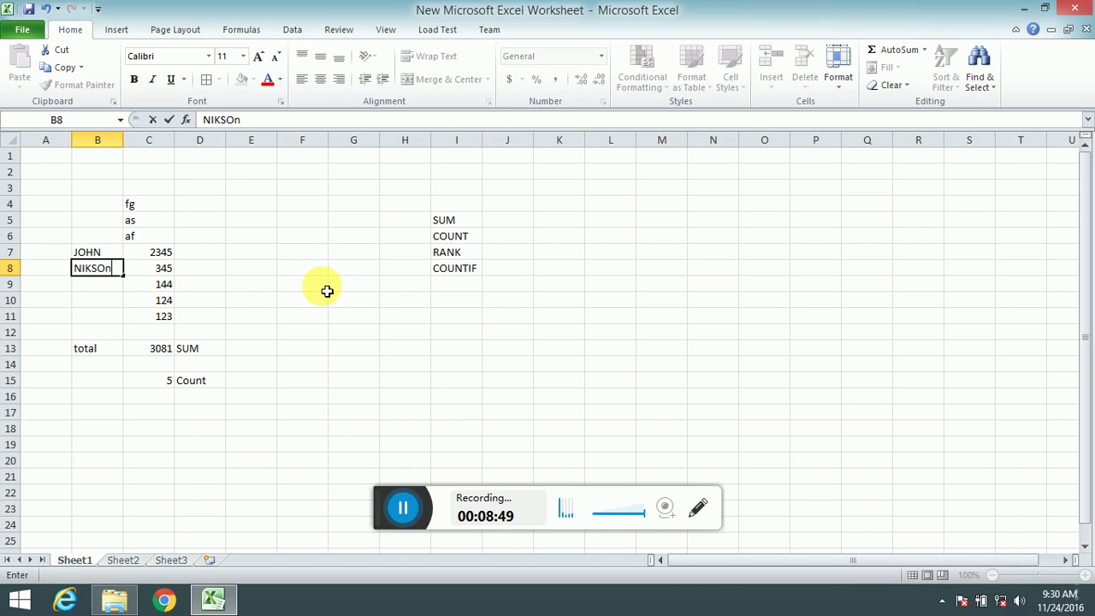
pyautogui.press('Return')
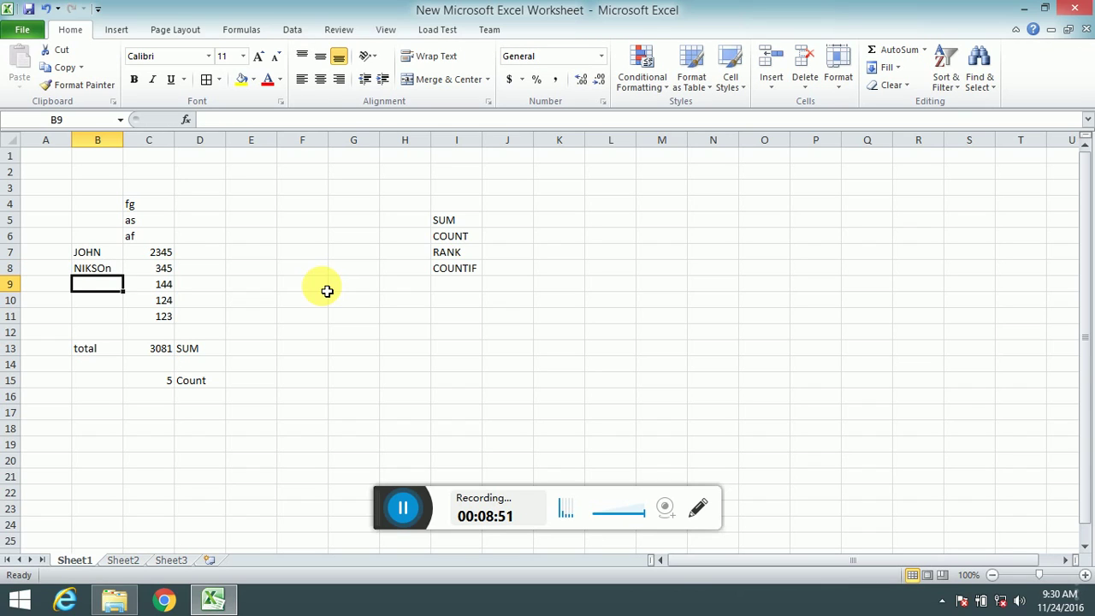
pyautogui.write('RAVI')
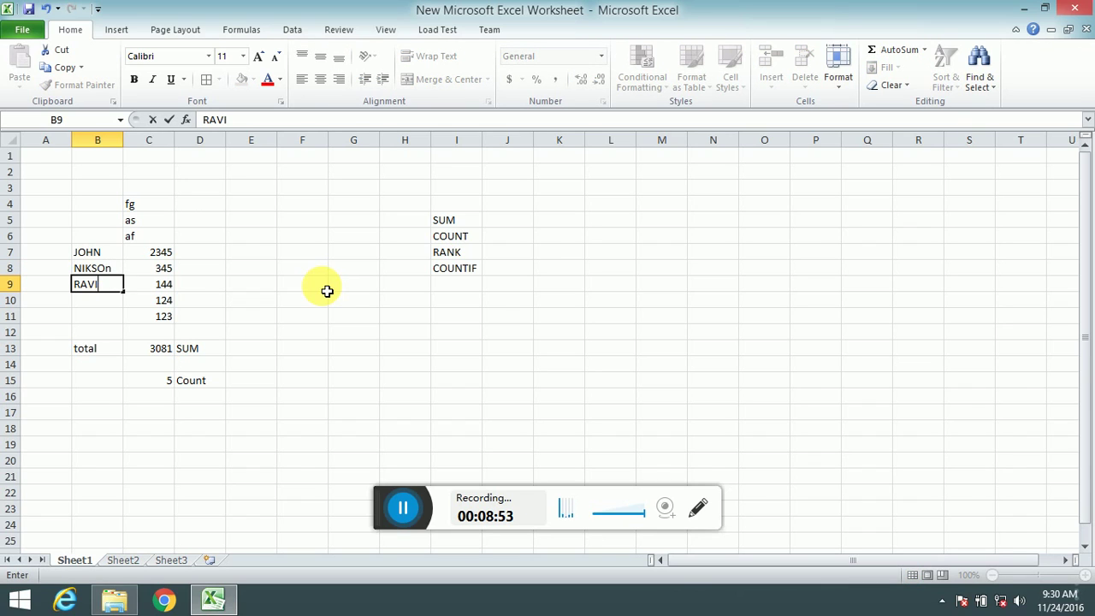
pyautogui.press('Return')
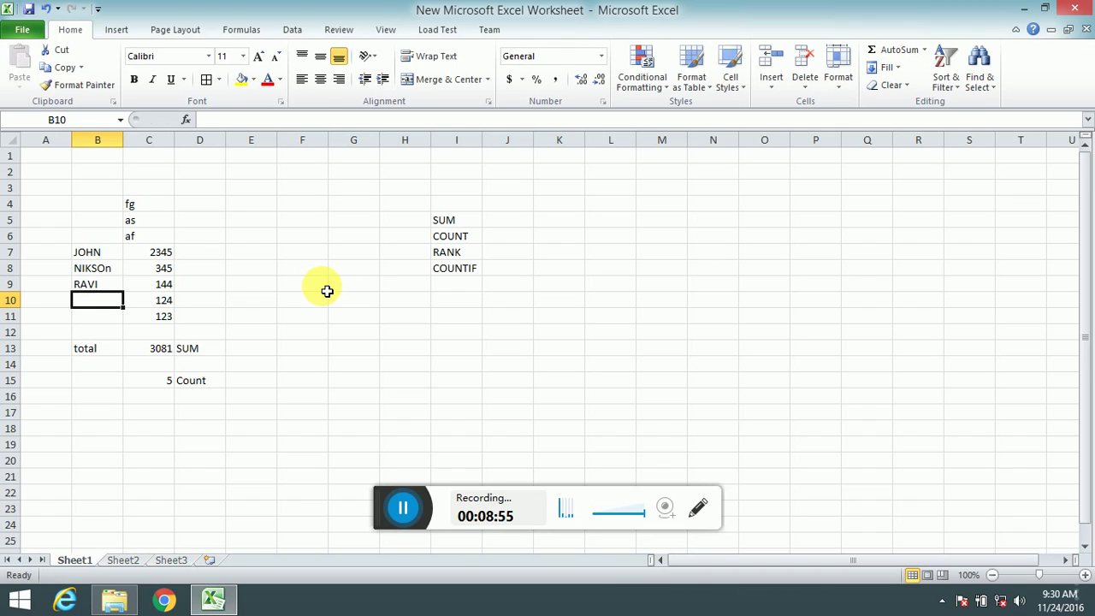
pyautogui.write('RAJ')
pyautogui.press('Return')
pyautogui.write('MUT')
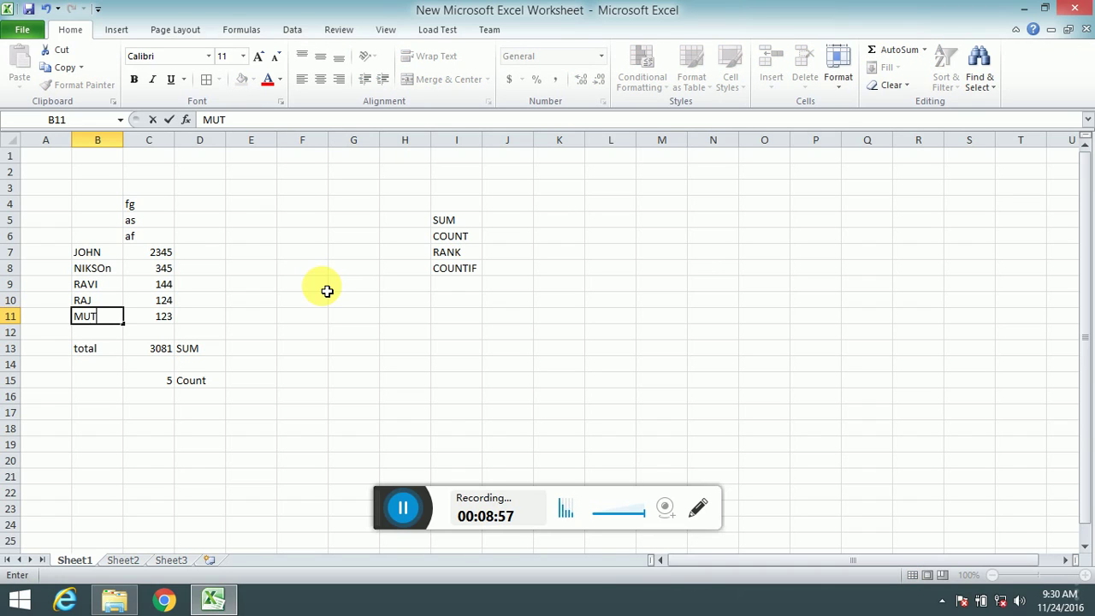
pyautogui.write('HU')
pyautogui.press('Return')
# - Change the number in cell C7, beside the first name, to 234
pyautogui.press('Up')
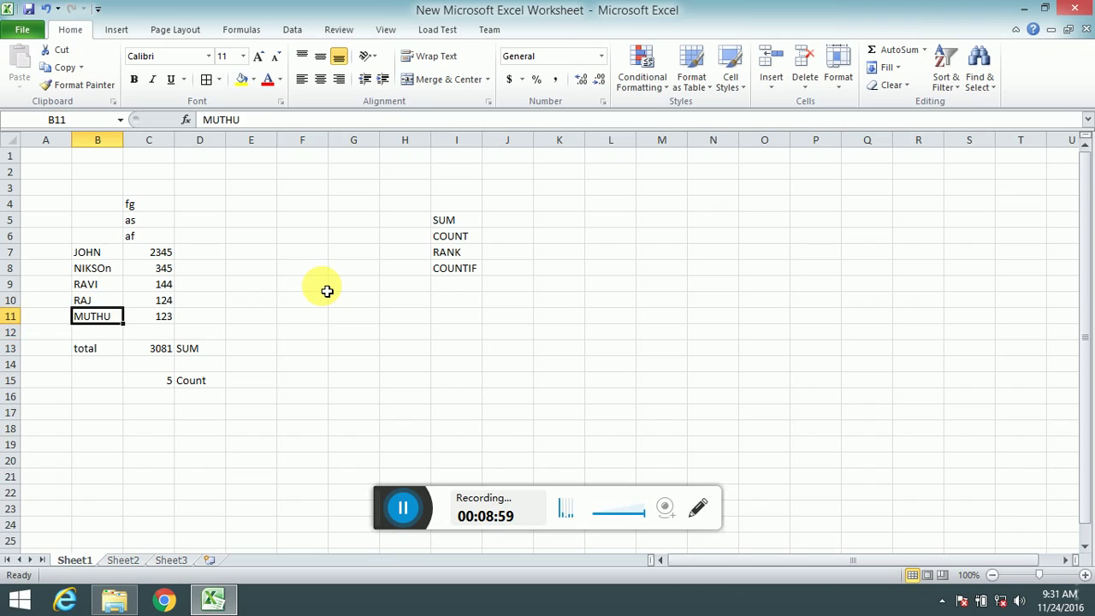
pyautogui.press('Up')
pyautogui.press('Up')
pyautogui.press('Up')
pyautogui.press('Up')
pyautogui.press('Right')
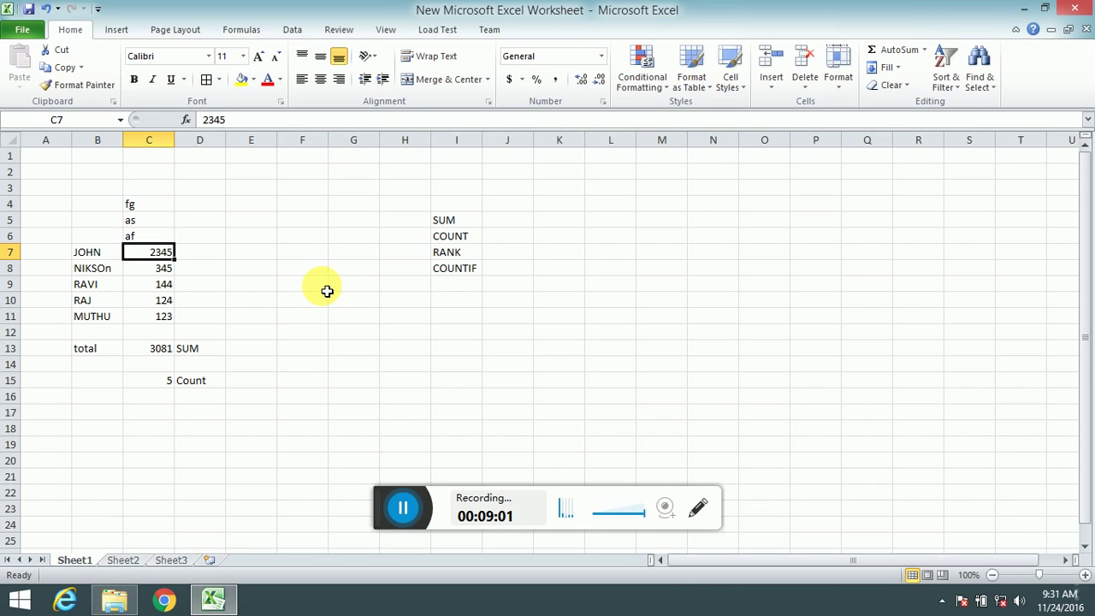
pyautogui.write('234')
pyautogui.press('Return')
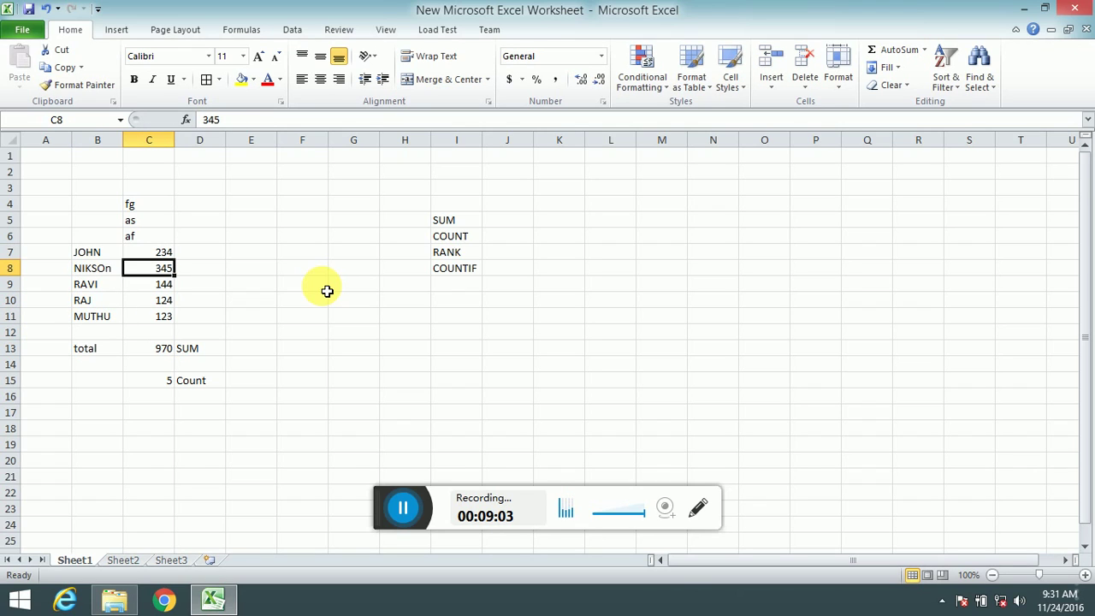
# - Go through the values beside the names, from C7 down to C11 and back up
pyautogui.press('Up')
pyautogui.press('Down')
pyautogui.press('Down')
pyautogui.press('Down')
pyautogui.press('Down')
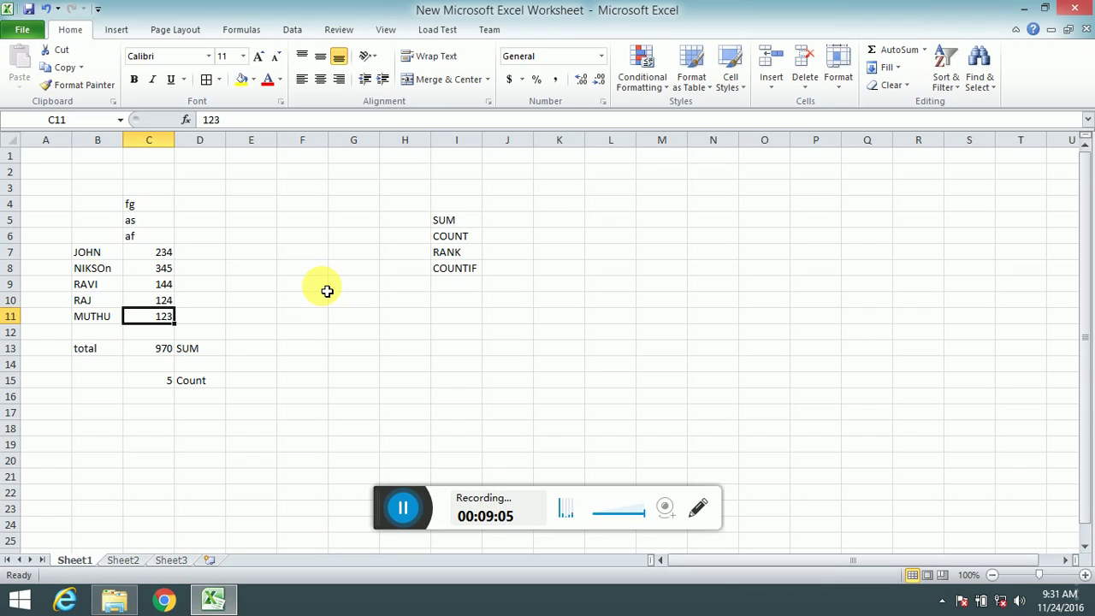
pyautogui.press('Up')
pyautogui.press('Up')
pyautogui.press('Up')
pyautogui.press('Up')
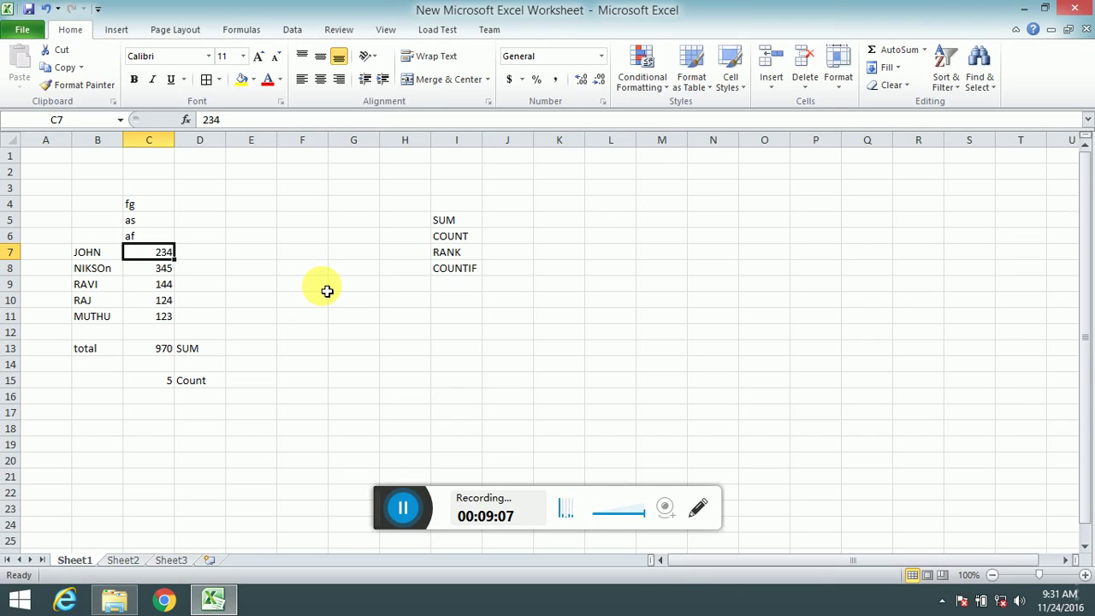
# - Start a formula in cell D7, beside the number in C7
pyautogui.press('Right')
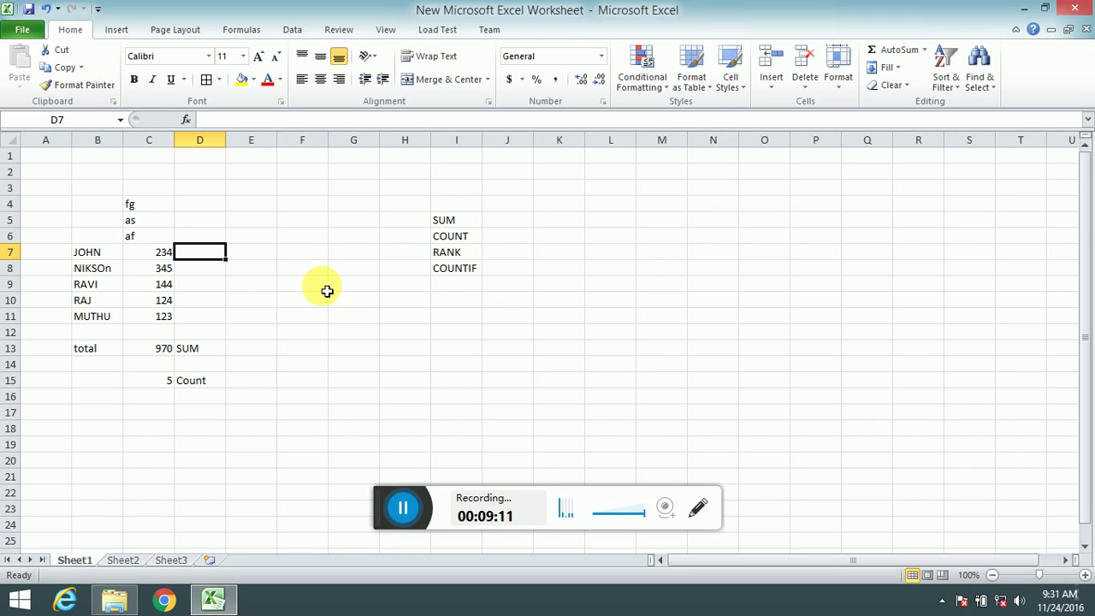
pyautogui.write('=')
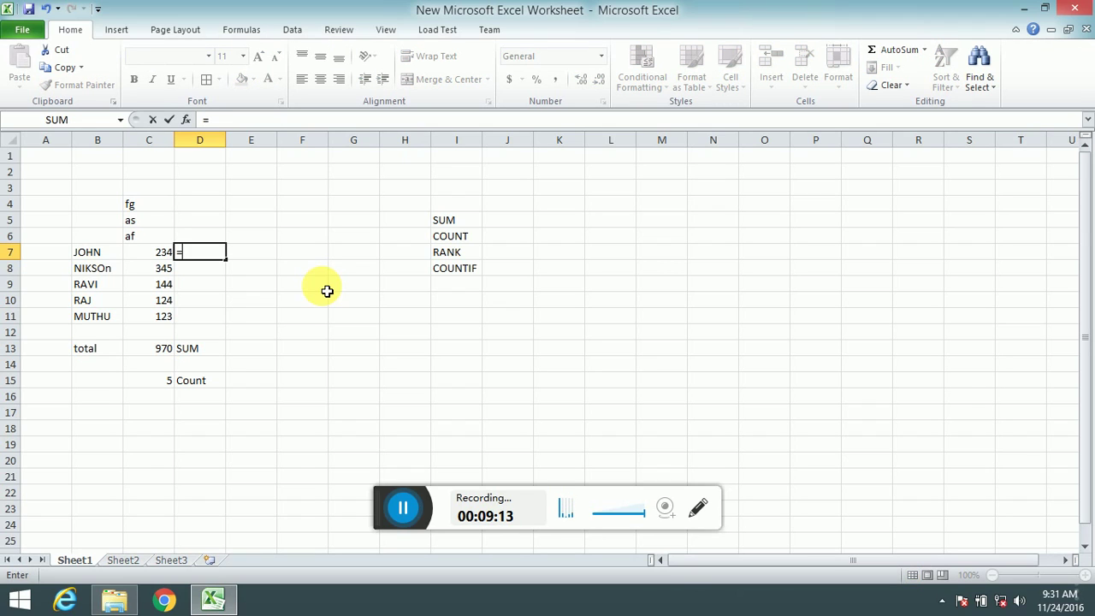
pyautogui.write('RAN')
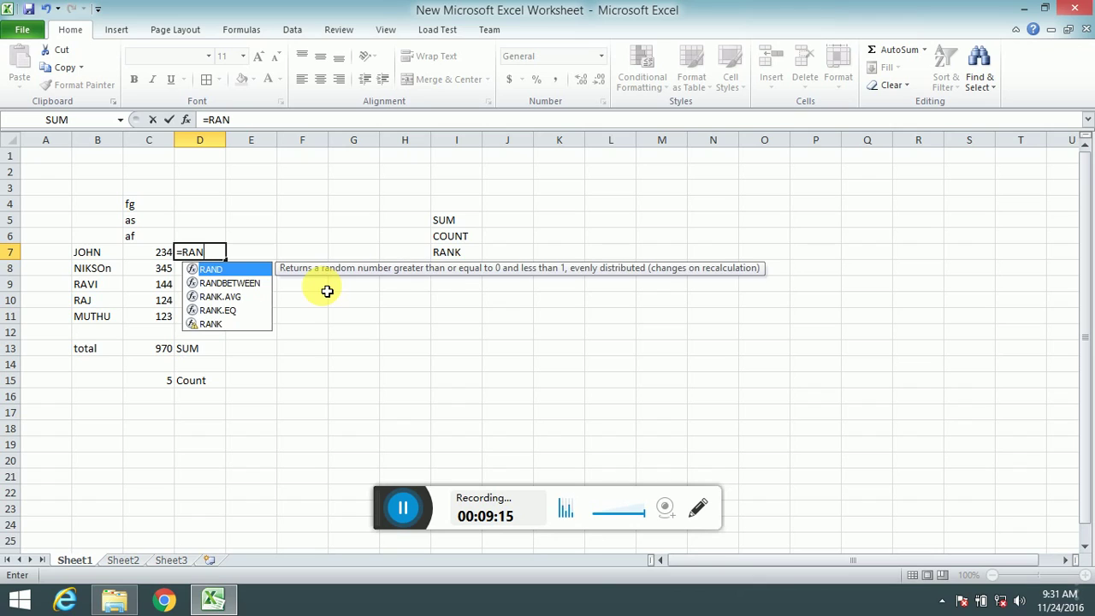
pyautogui.write('K')
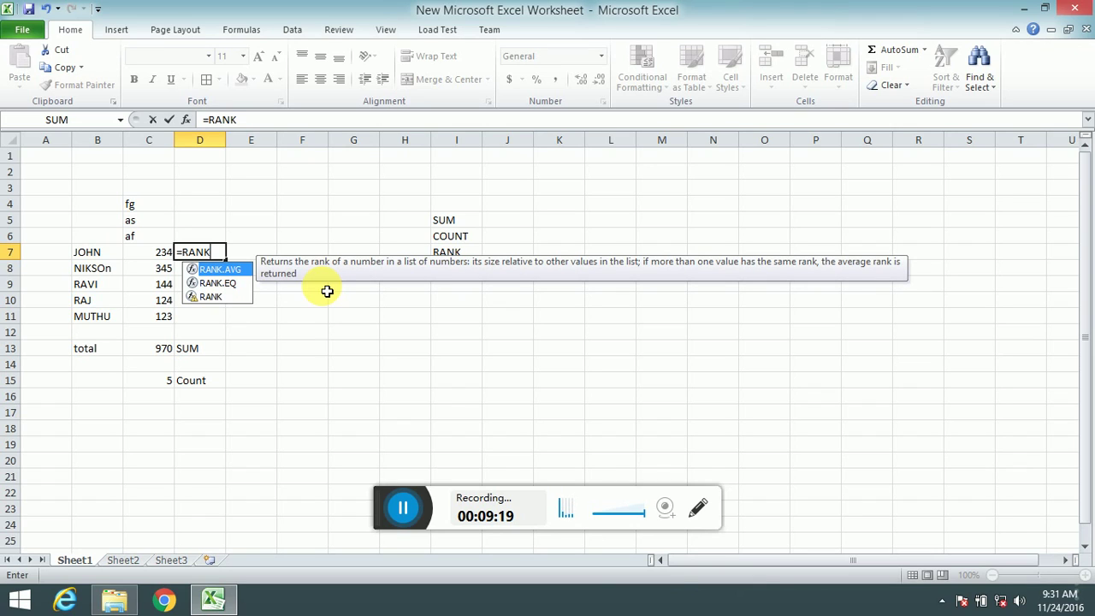
pyautogui.press('Down')
pyautogui.press('Down')
pyautogui.press('BackSpace')
pyautogui.press('BackSpace')
pyautogui.press('BackSpace')
pyautogui.press('BackSpace')
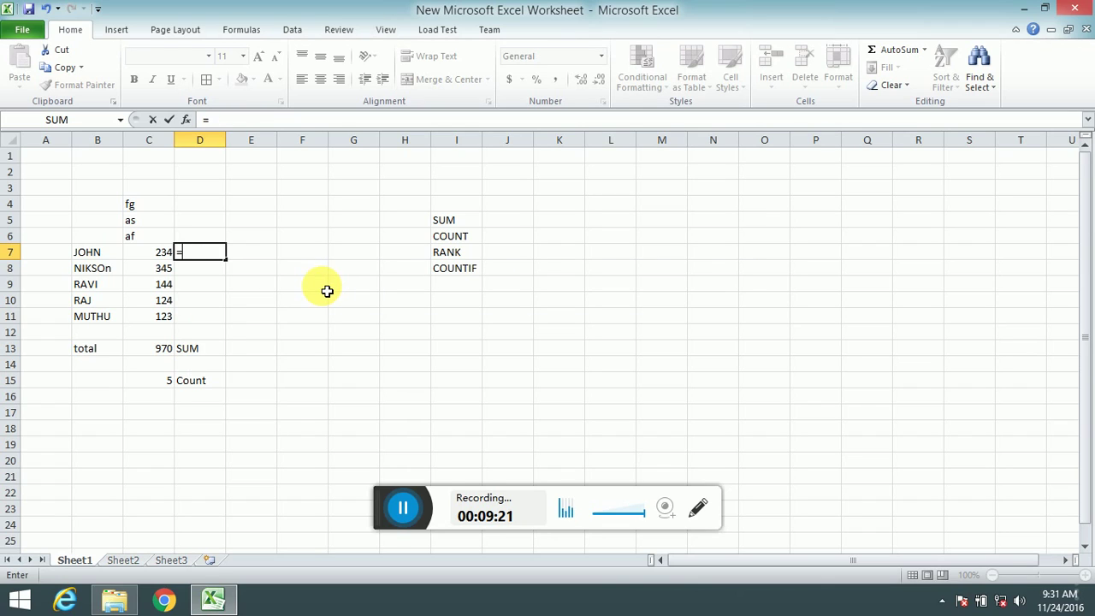
# - Complete the formula in D7 with RANK, ranking C7 within C7:C11 in descending order (0)
pyautogui.write('rank')
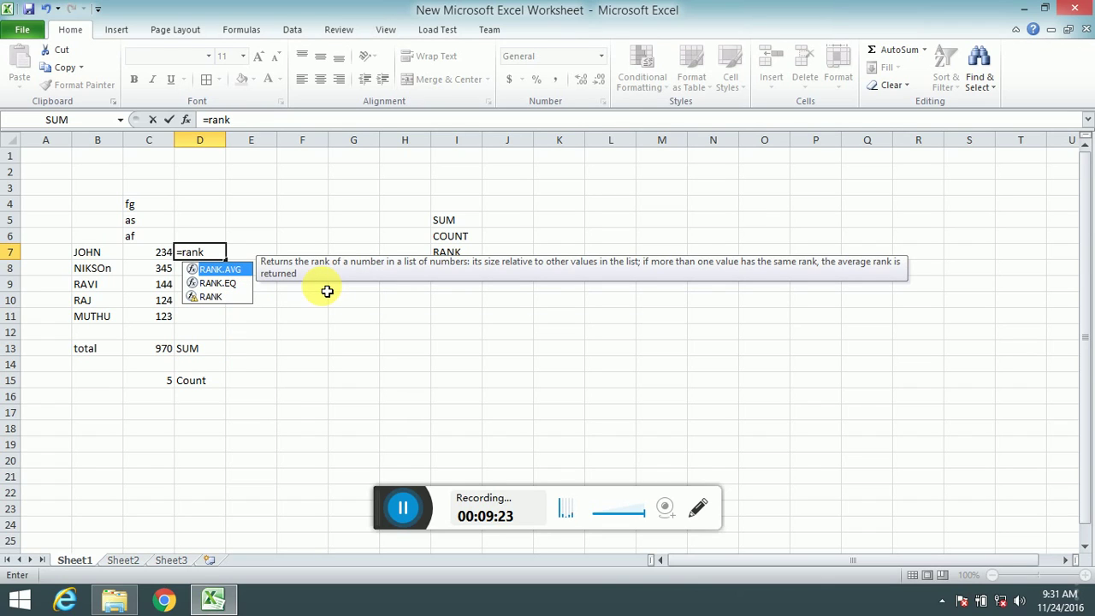
pyautogui.write('(')
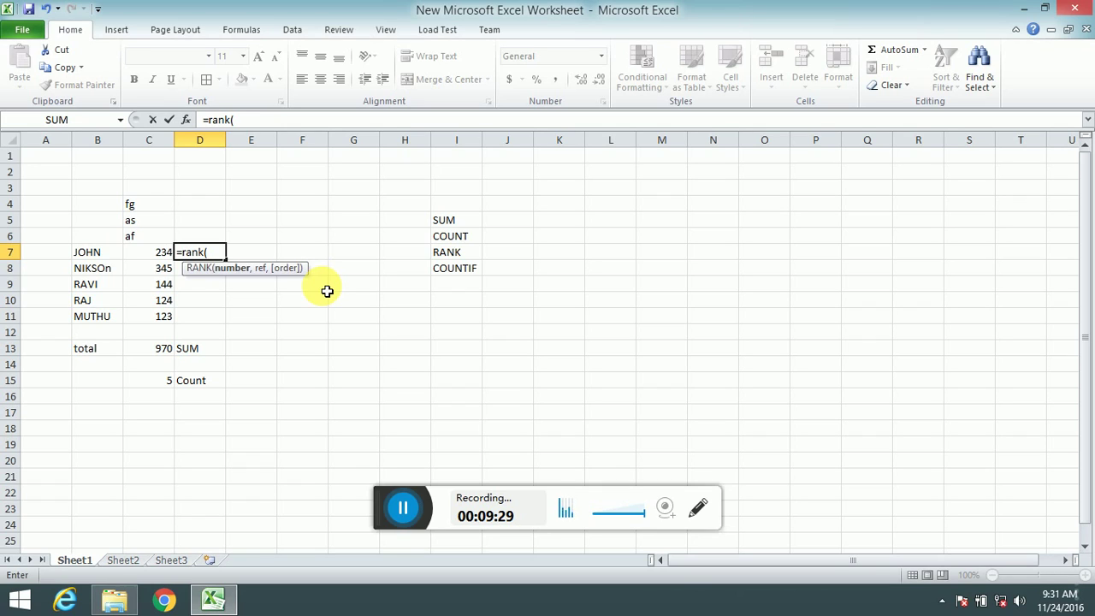
pyautogui.press('Left')
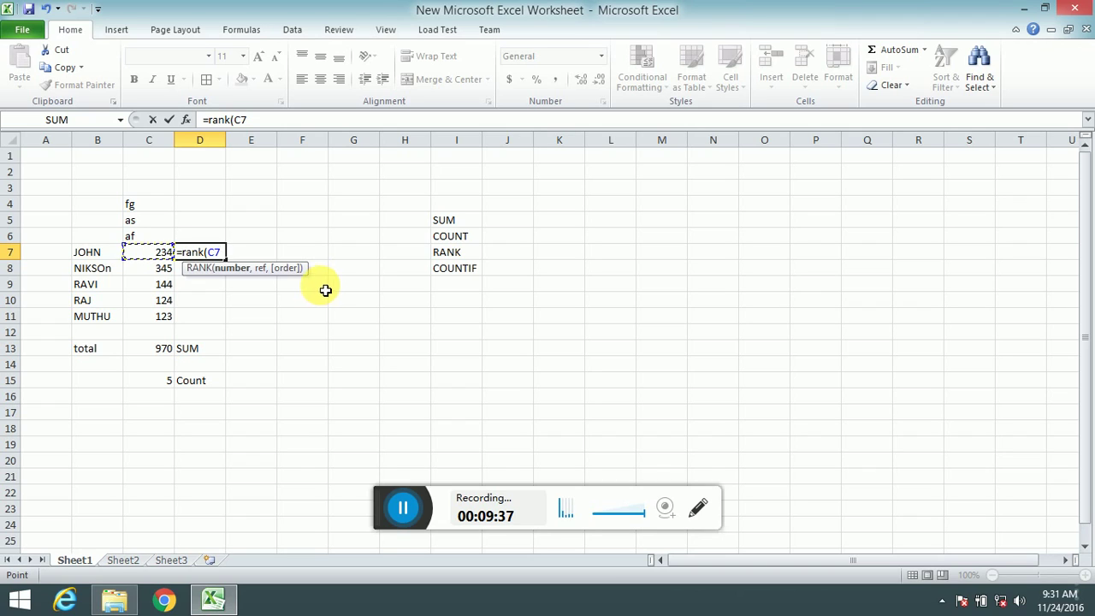
pyautogui.write(',')
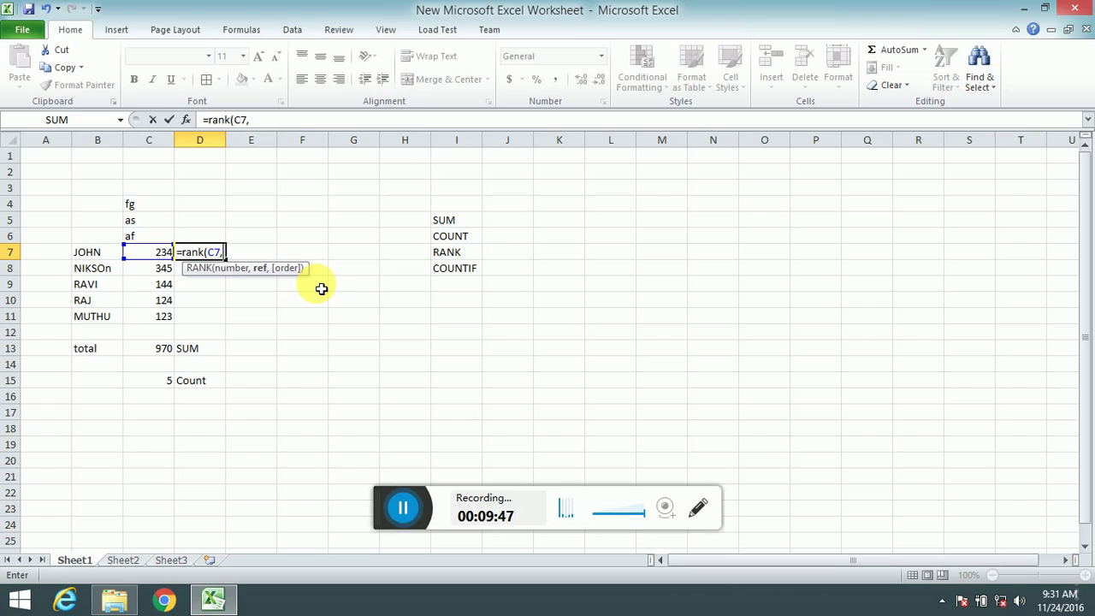
pyautogui.press('Left')
pyautogui.hotkey('shift', 'Down')
pyautogui.hotkey('shift', 'Down')
pyautogui.hotkey('shift', 'Down')
pyautogui.hotkey('shift', 'Down')
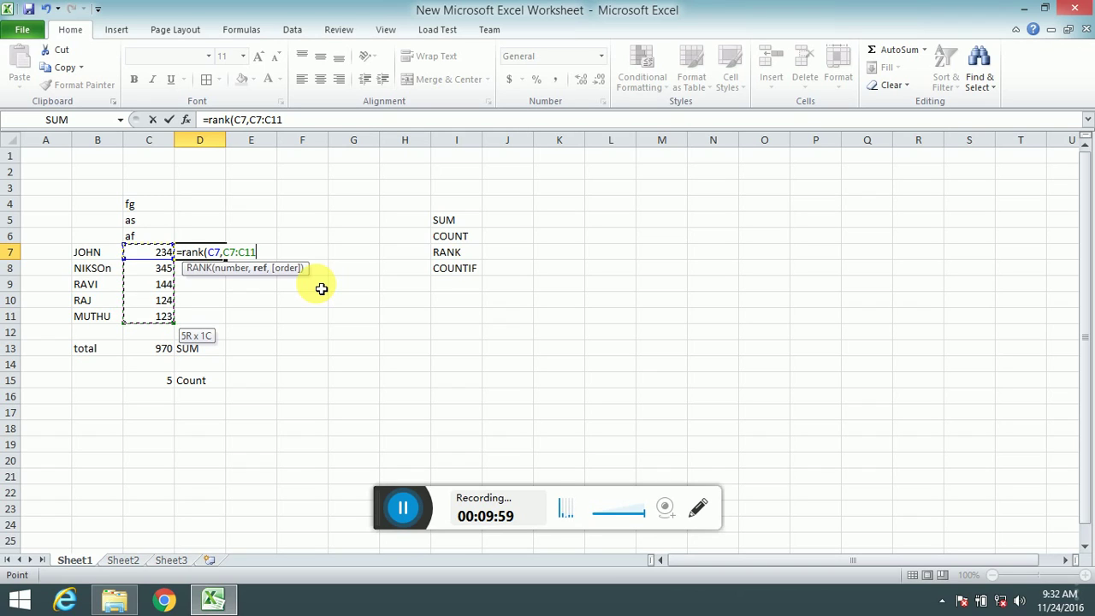
pyautogui.write(',')
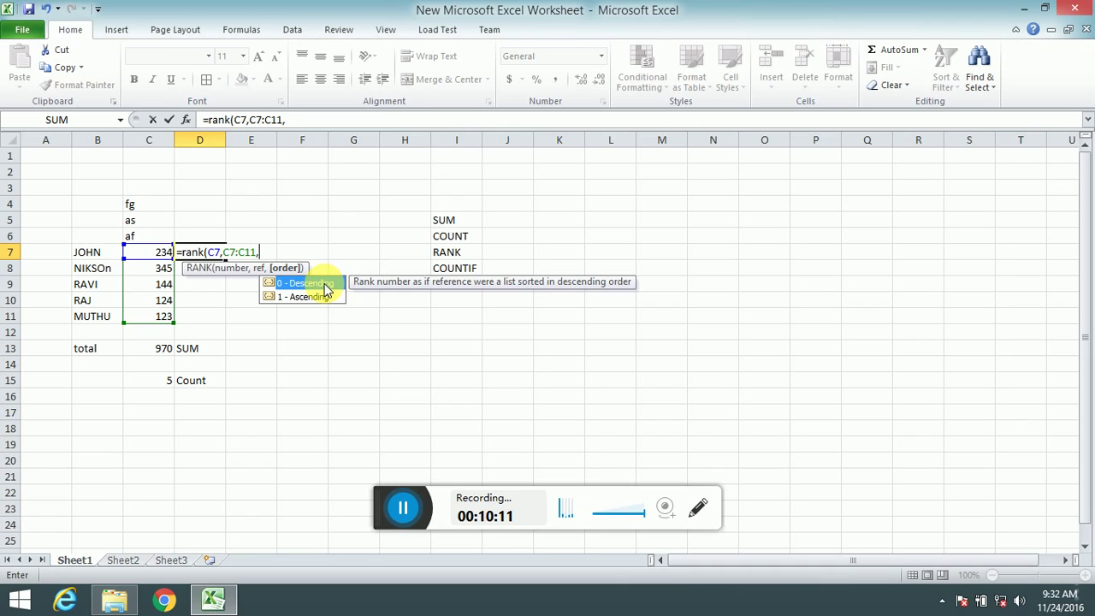
pyautogui.write('0)')
pyautogui.press('Return')
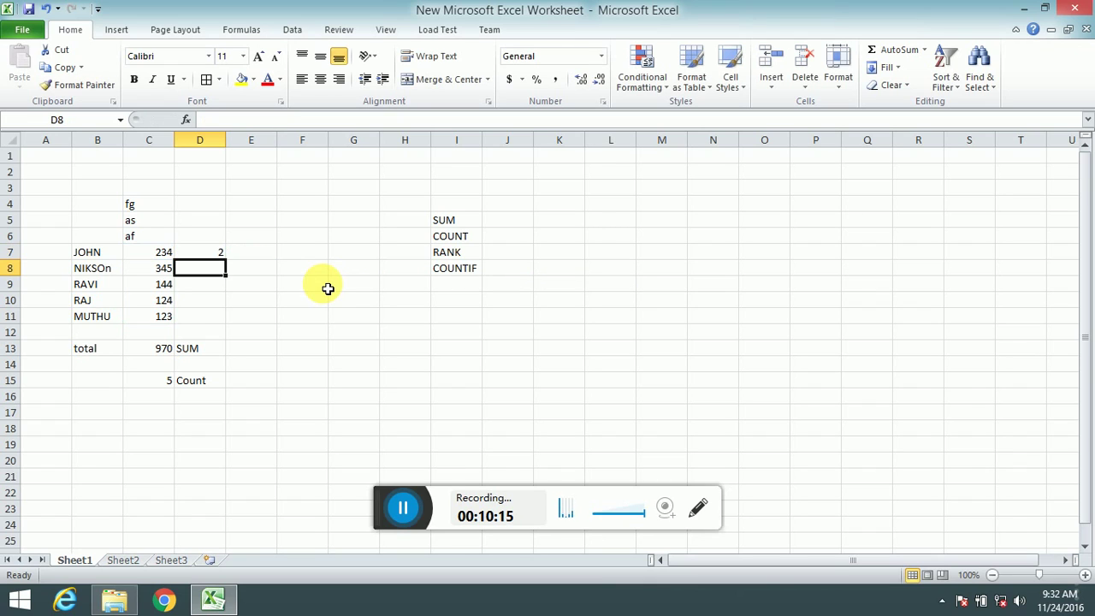
# - Compare the number in C7 with its rank formula in D7 and the number below it in C8
pyautogui.press('Up')
pyautogui.press('Left')
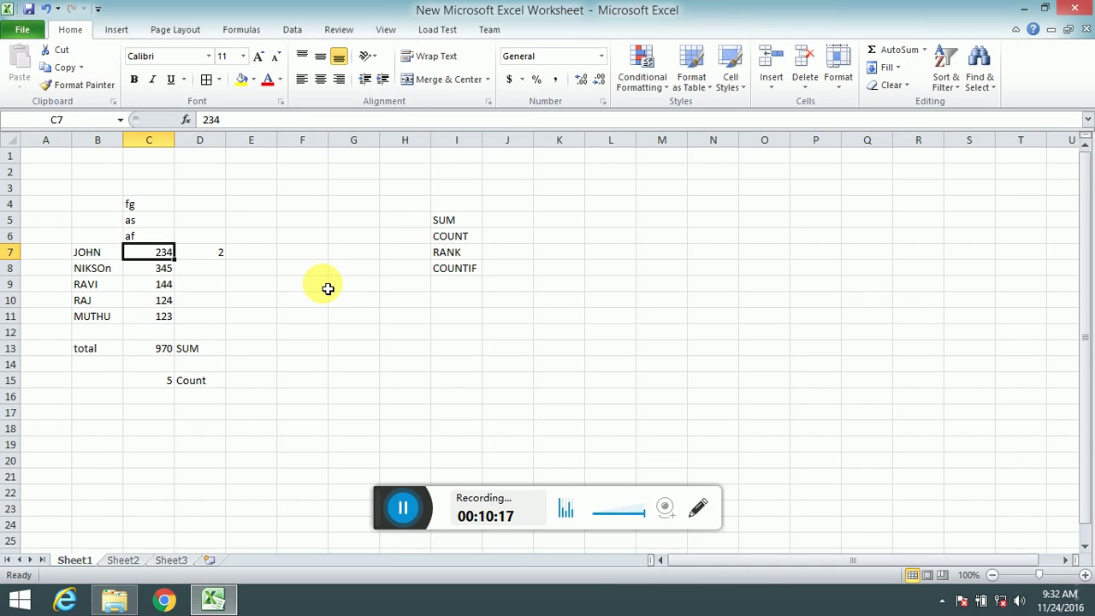
pyautogui.press('Right')
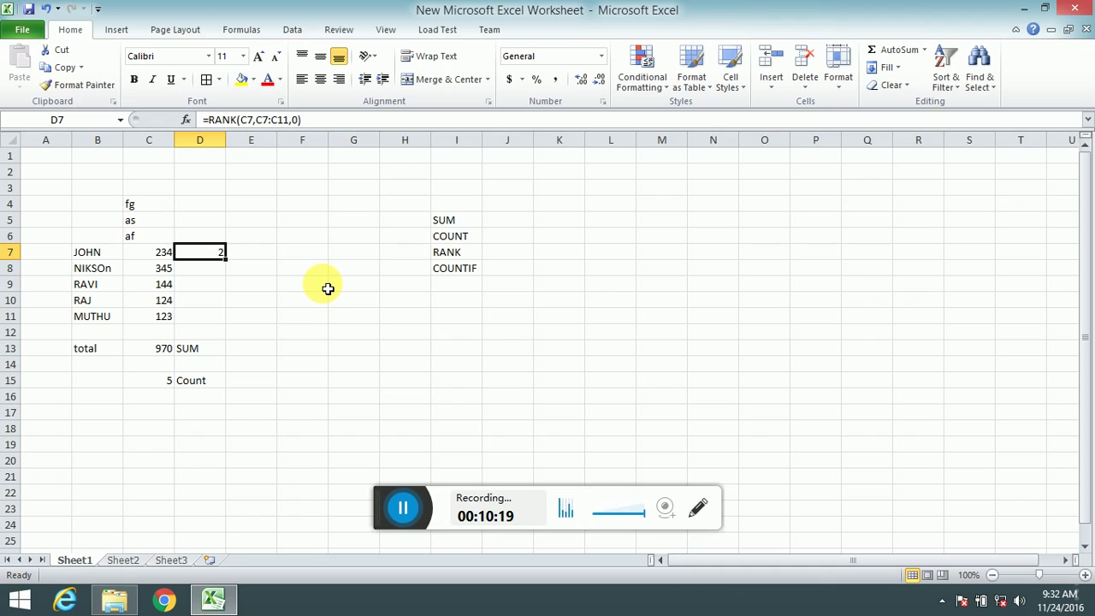
pyautogui.press('Left')
pyautogui.press('Down')
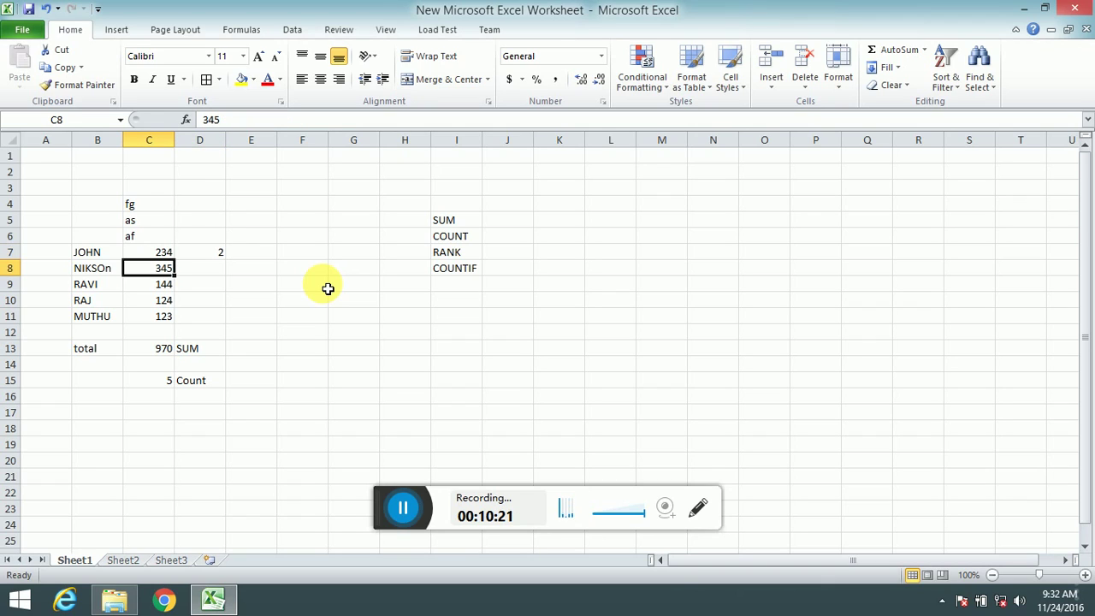
pyautogui.click(171, 255)
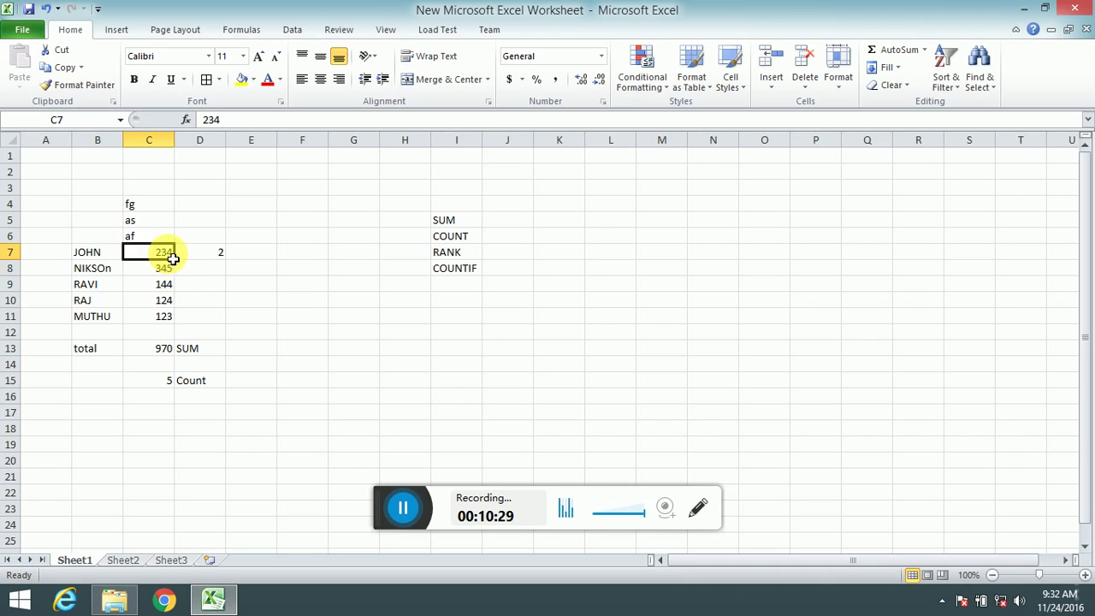
# - Enter the formula =RANK(C8,C7:C11,0) in cell D8 to rank the second number in descending order
pyautogui.click(215, 272)
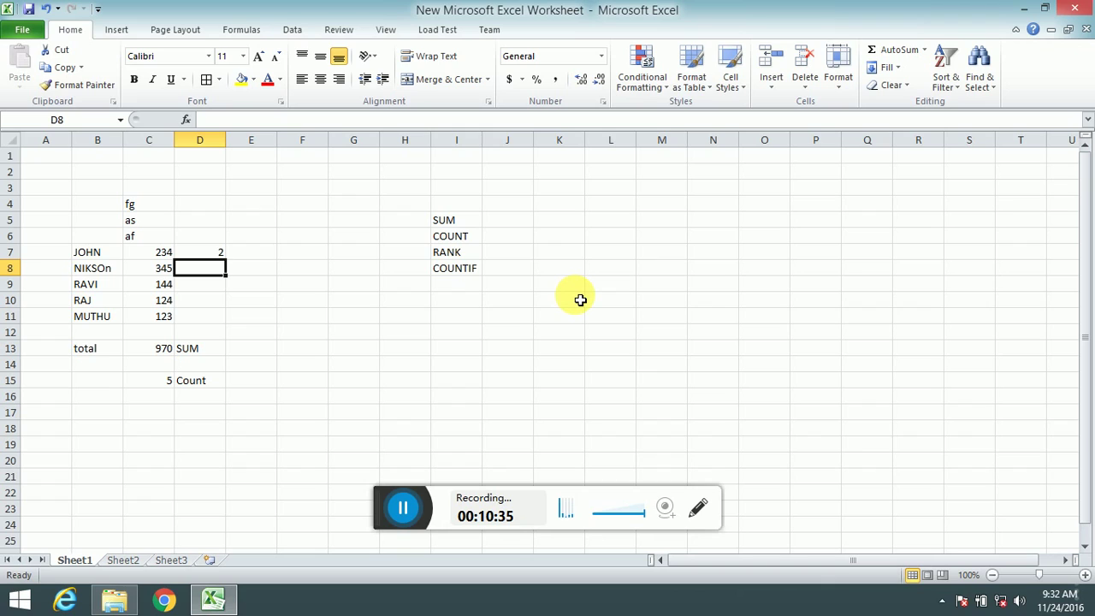
pyautogui.write('=')
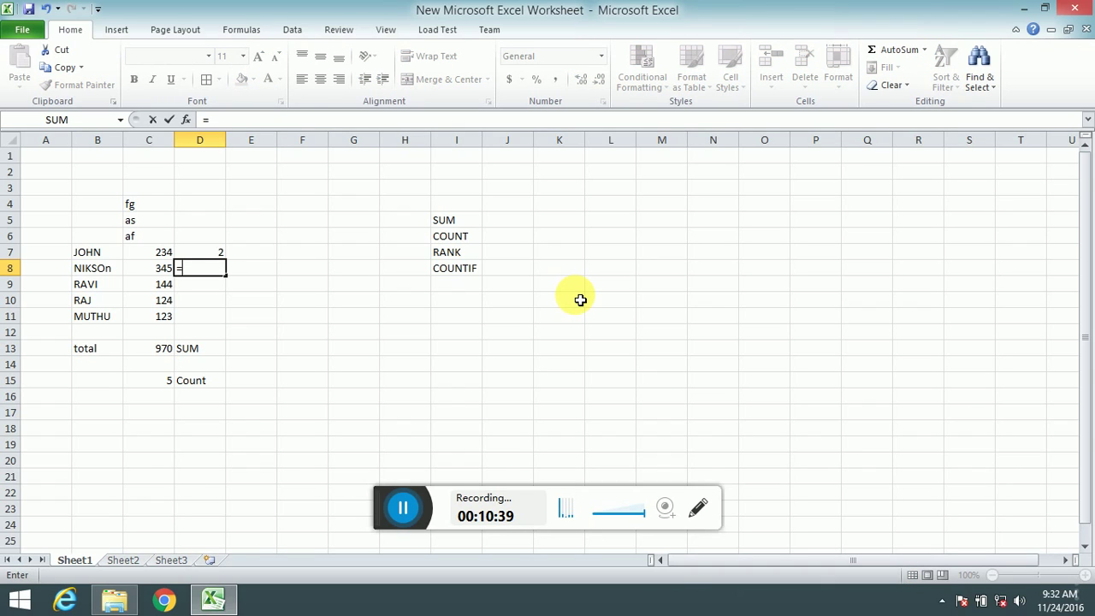
pyautogui.write('ran')
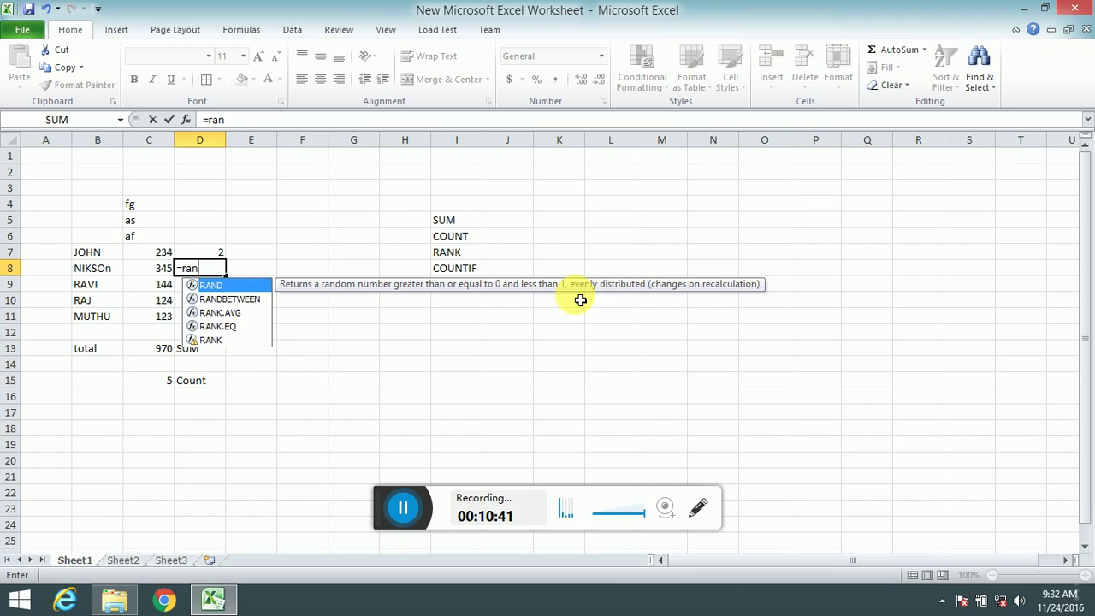
pyautogui.write('k(')
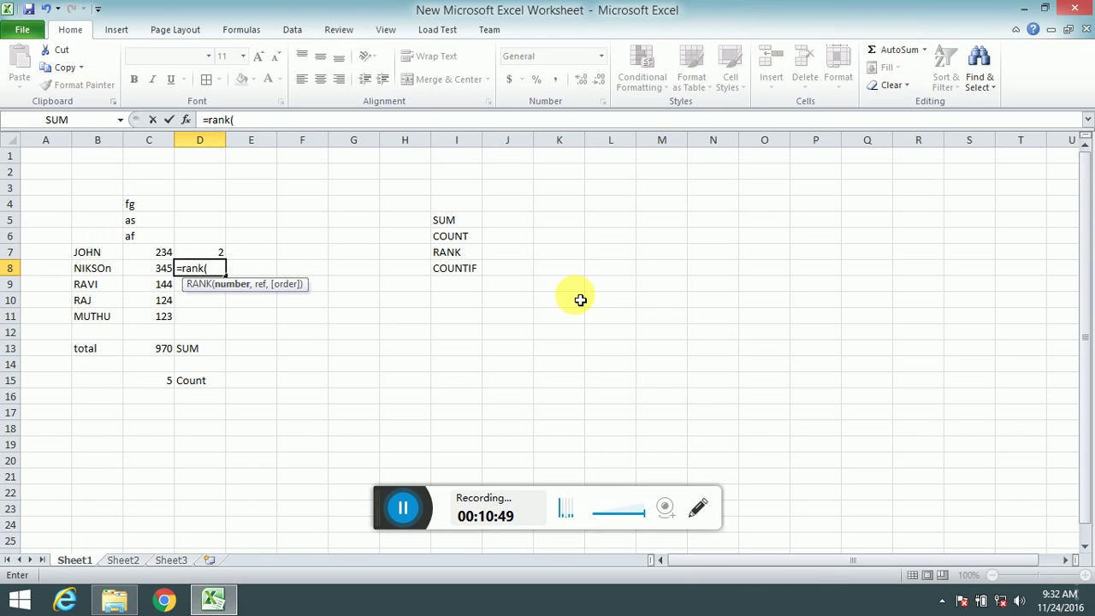
pyautogui.press('Left')
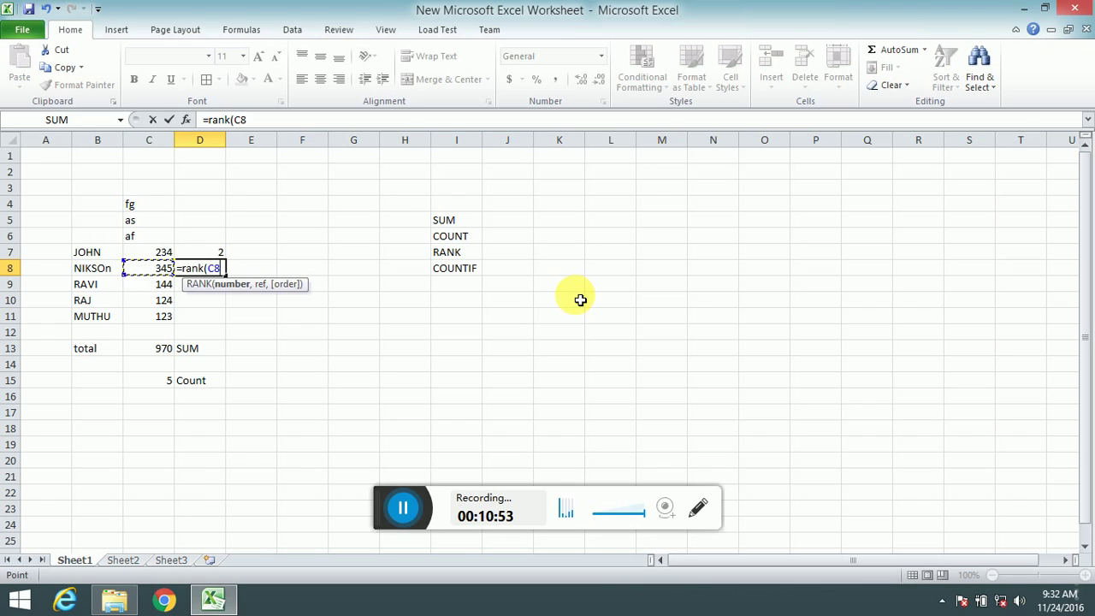
pyautogui.write(',')
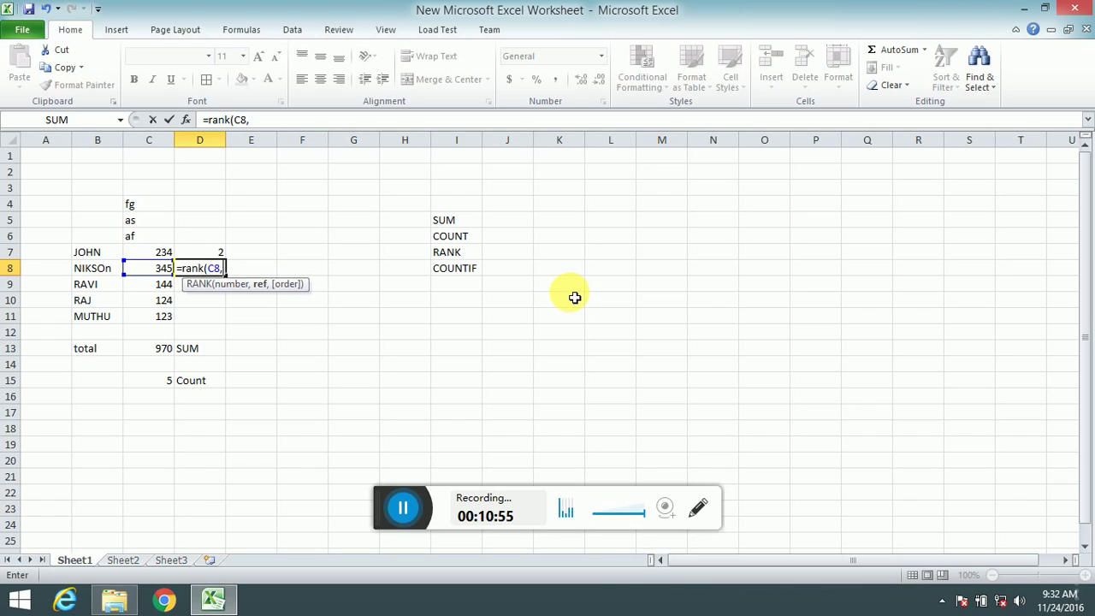
pyautogui.click(162, 254)
pyautogui.moveTo(166, 268); pyautogui.dragTo(159, 317)
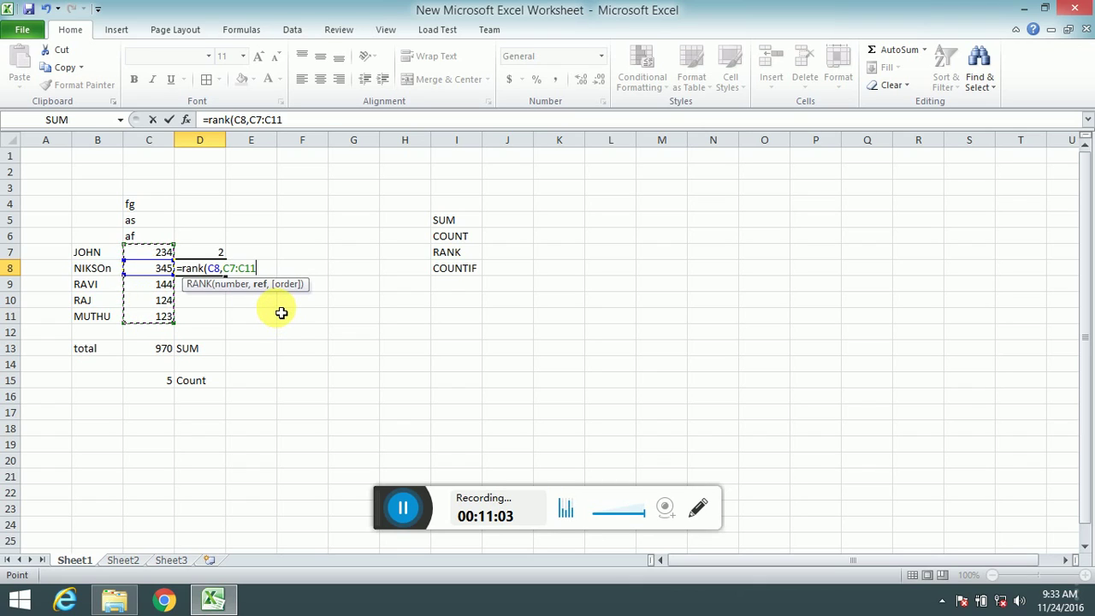
pyautogui.write(',')
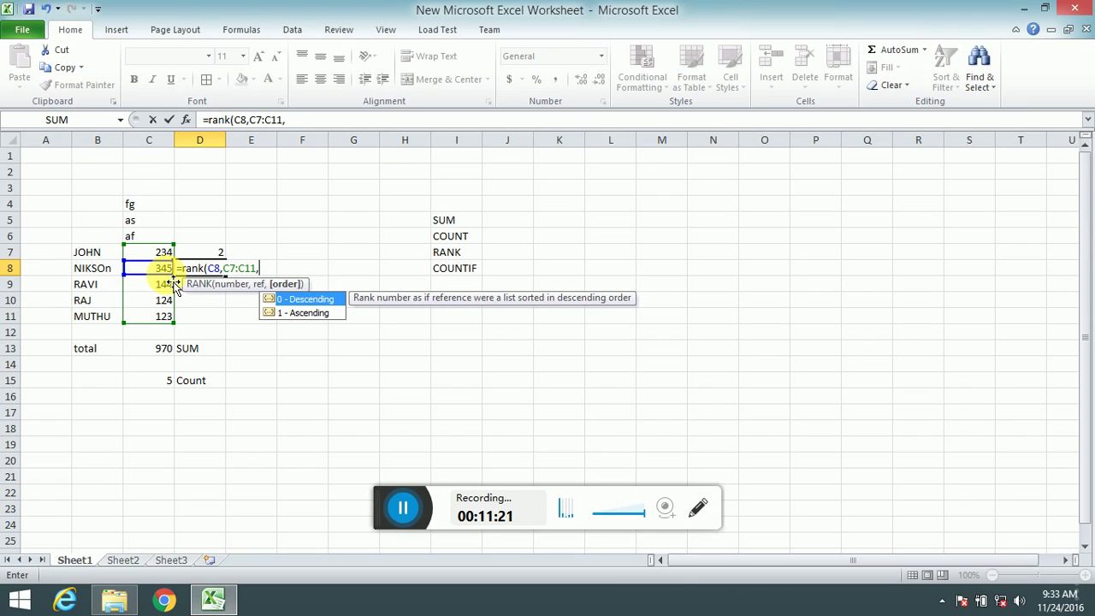
pyautogui.write('0)')
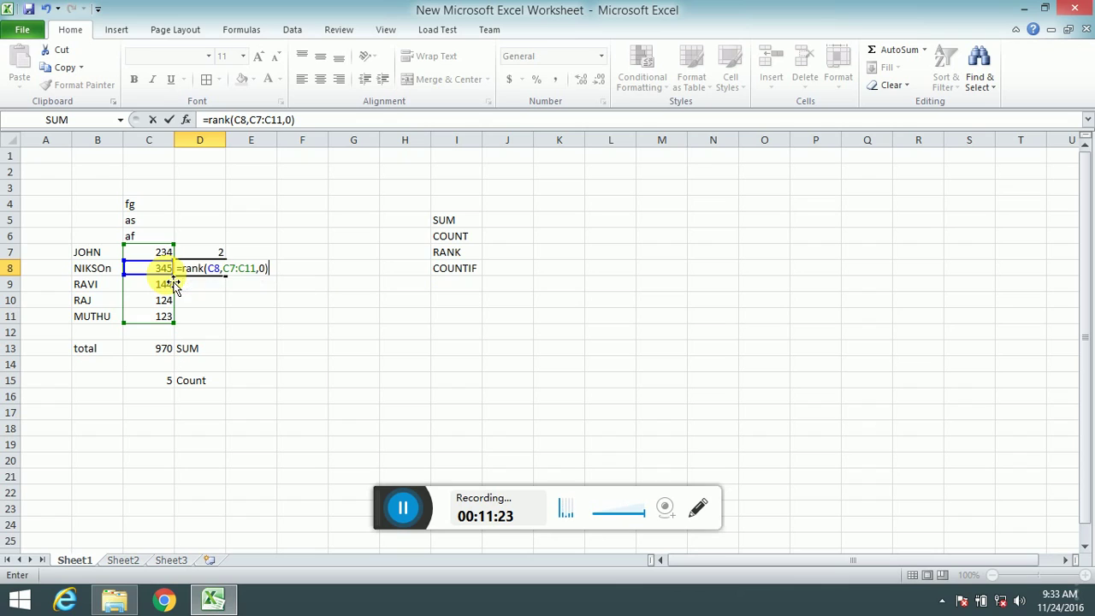
pyautogui.press('Return')
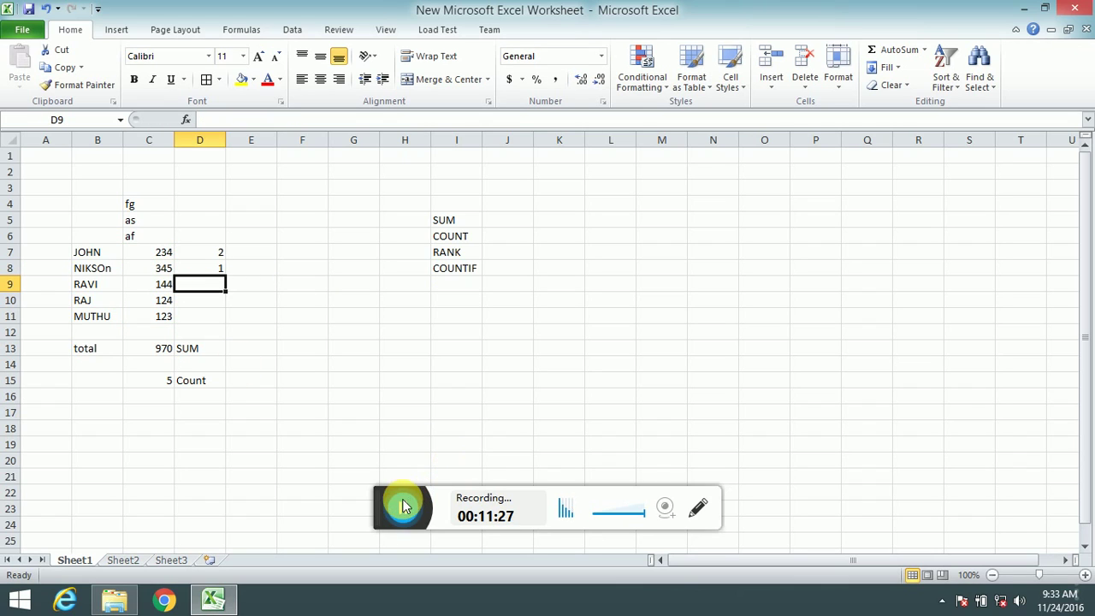
# - Examine the rank formula in D8 and the Count label in D15 against the ranges C7:C11 and C4:C11
pyautogui.click(170, 299)
pyautogui.click(173, 319)
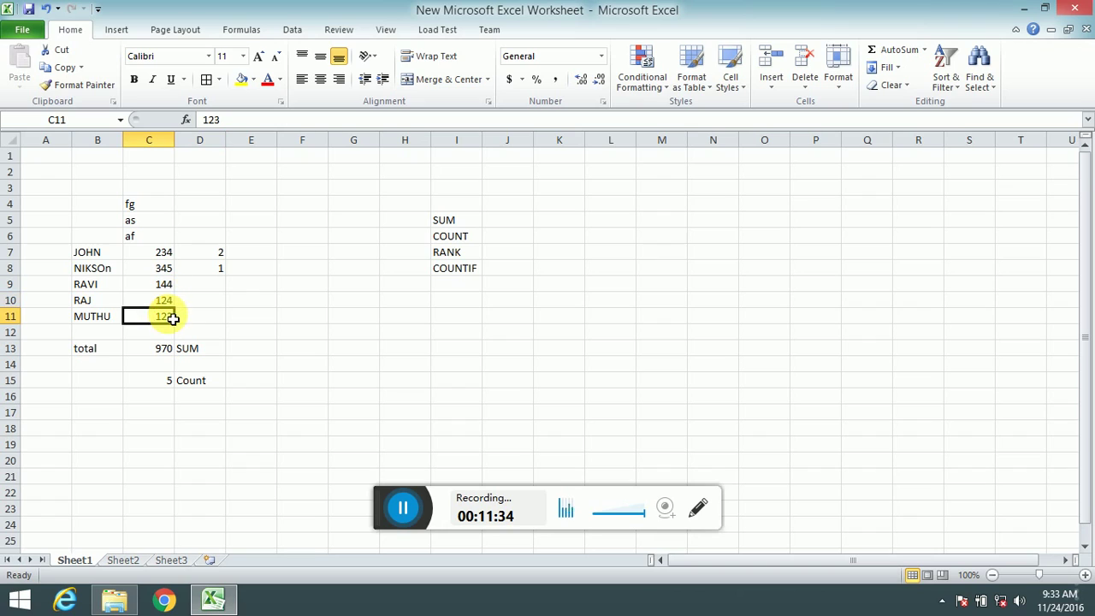
pyautogui.click(192, 273)
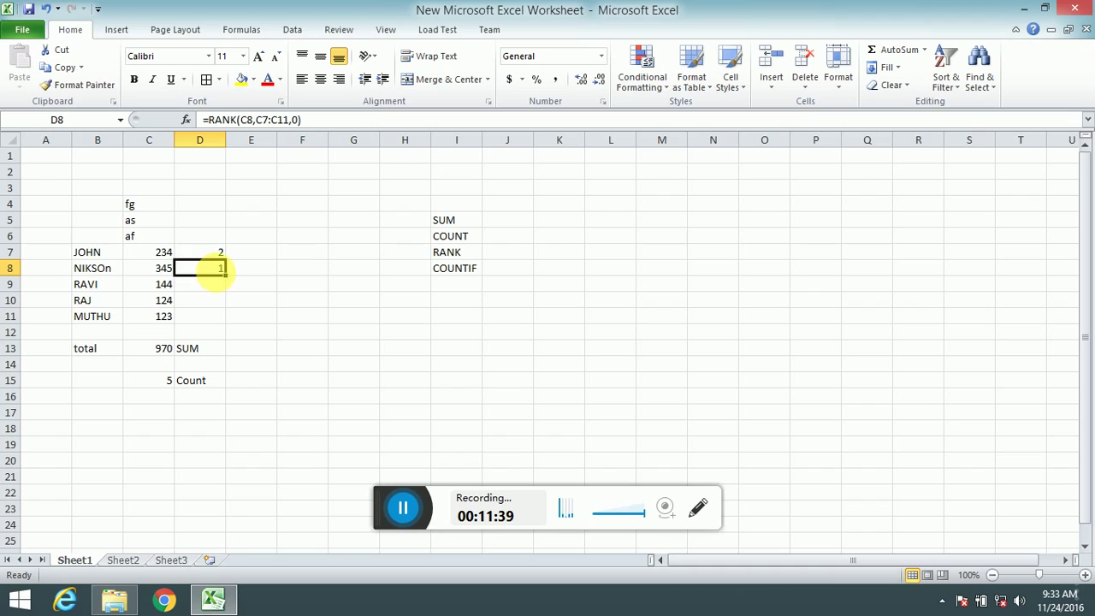
pyautogui.click(169, 270)
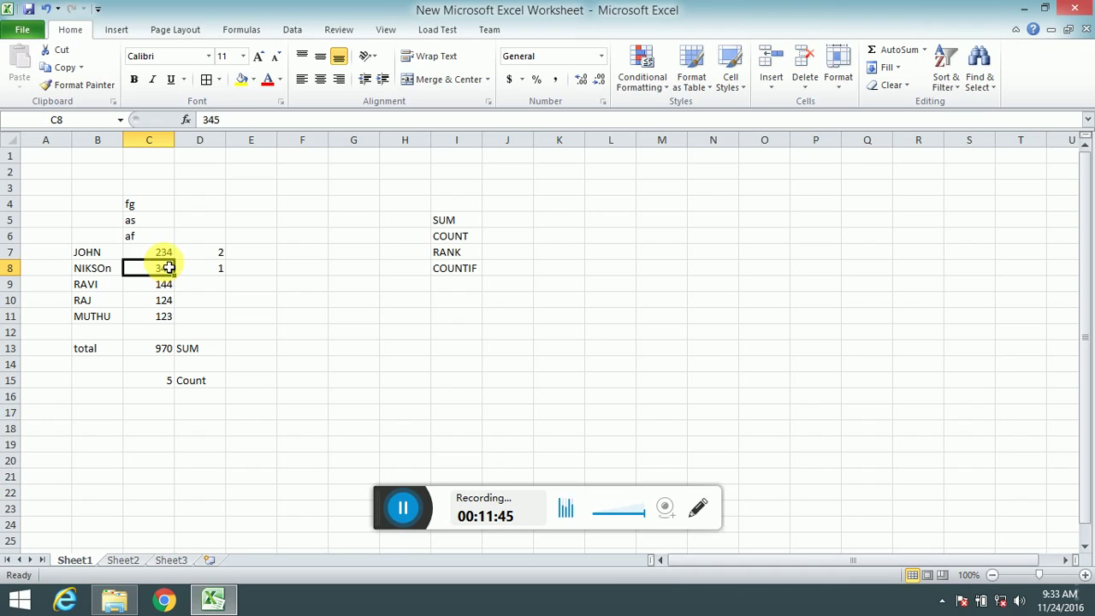
pyautogui.moveTo(164, 253); pyautogui.dragTo(171, 313)
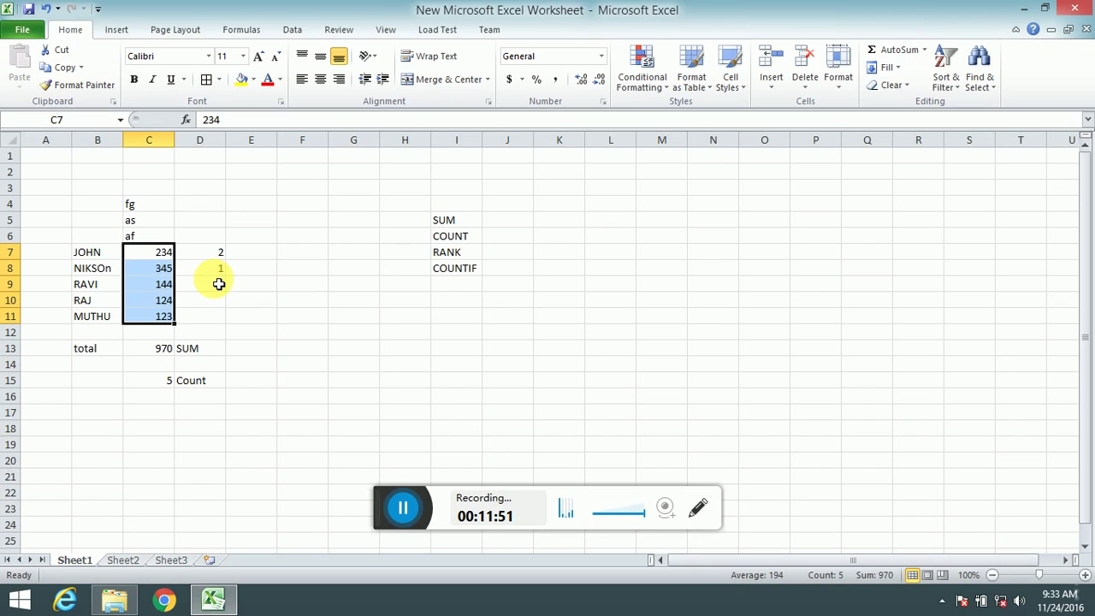
pyautogui.click(142, 410)
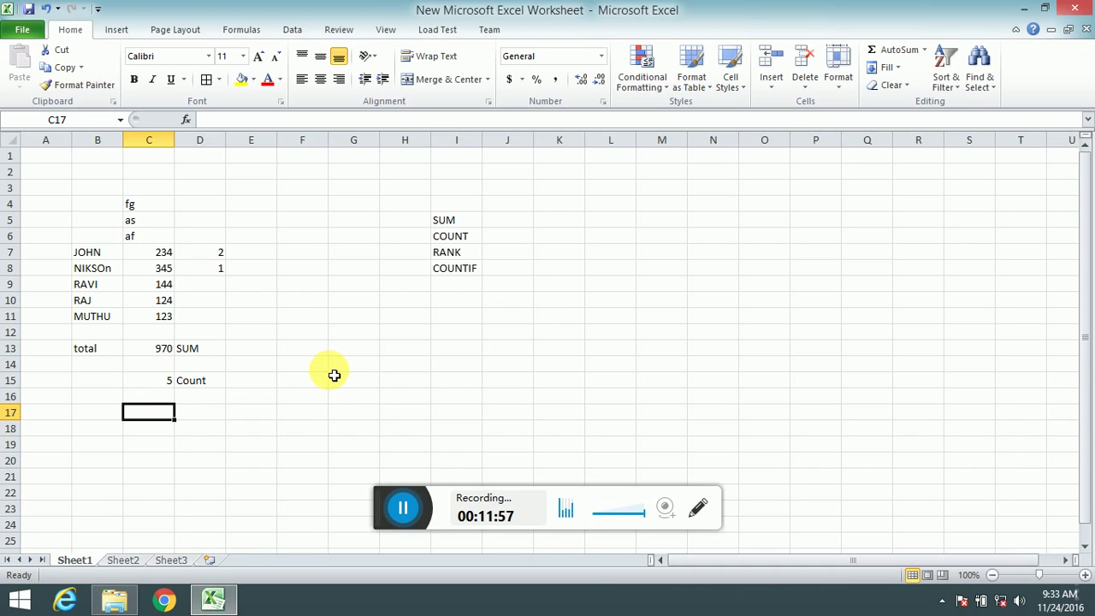
pyautogui.click(194, 386)
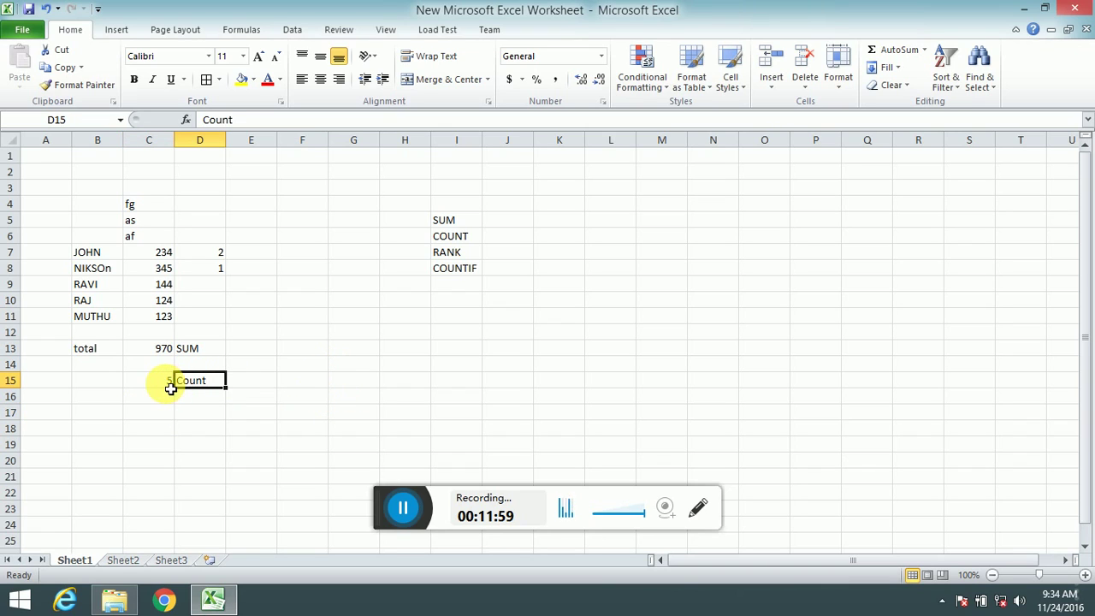
pyautogui.moveTo(160, 259); pyautogui.dragTo(147, 315)
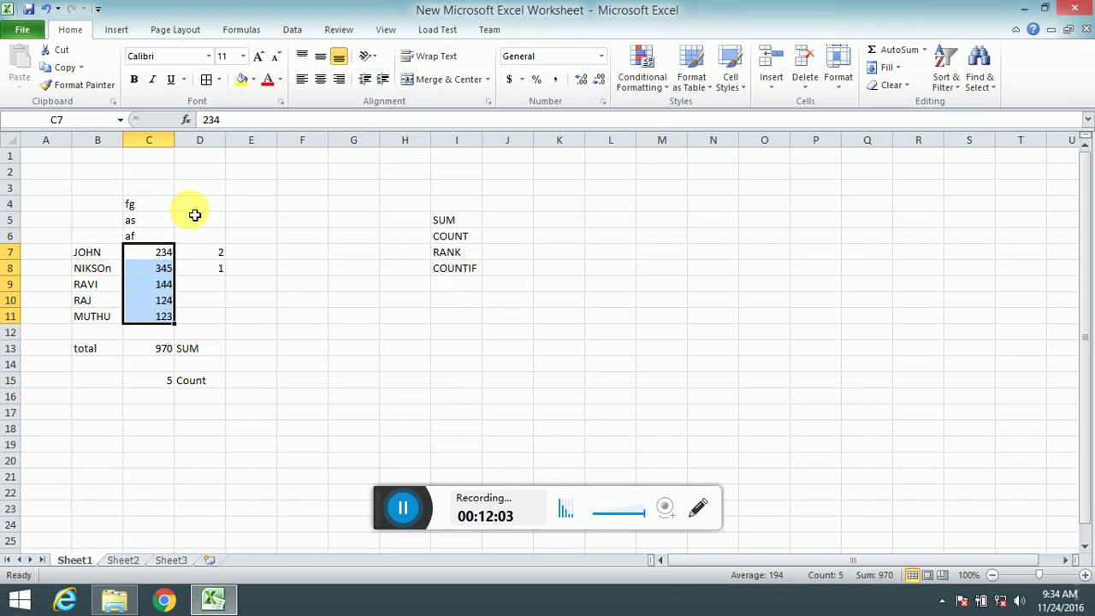
pyautogui.moveTo(164, 205); pyautogui.dragTo(161, 314)
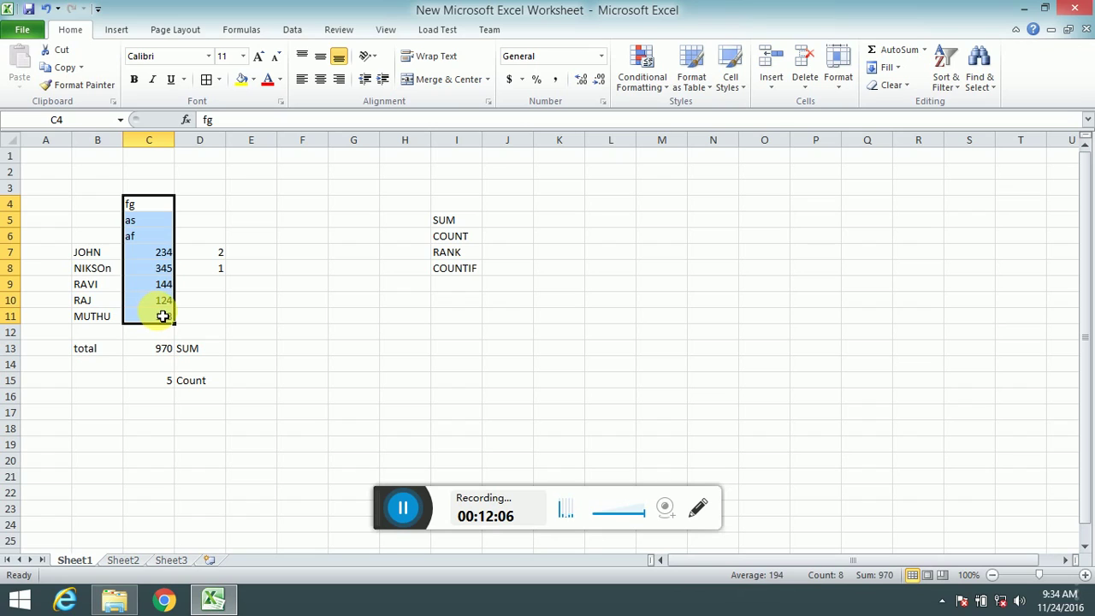
pyautogui.click(193, 401)
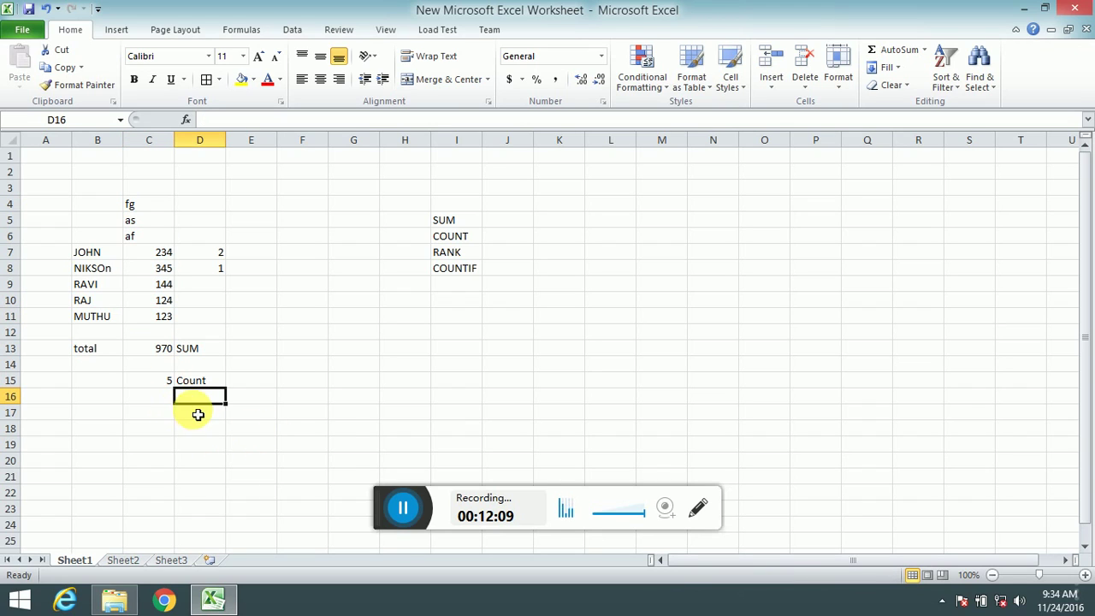
# - Start a COUNTIF formula in cell D17
pyautogui.click(196, 413)
pyautogui.write('=c')
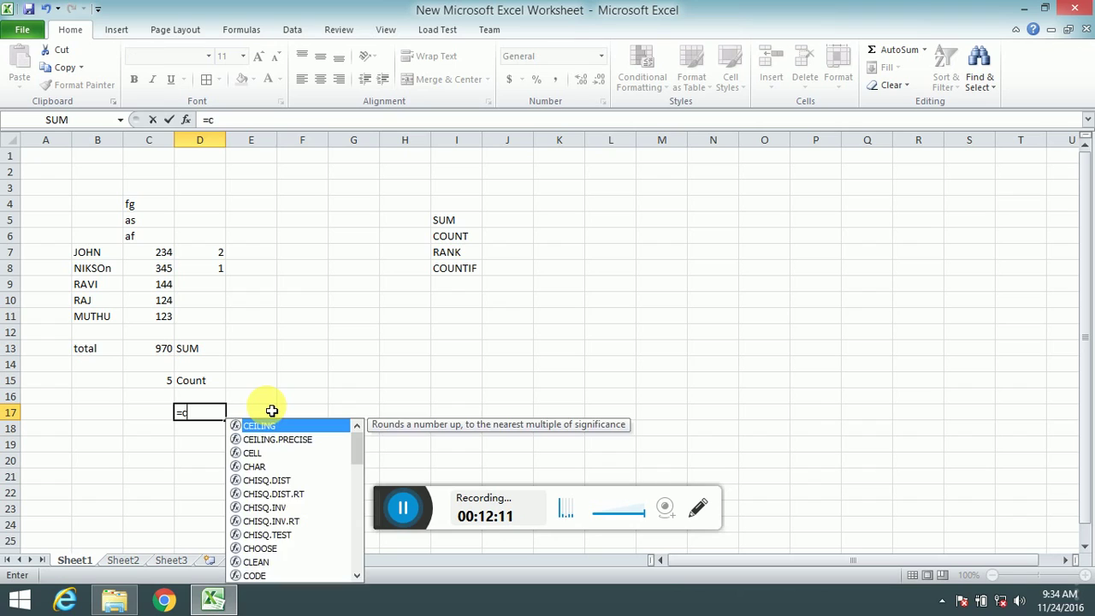
pyautogui.write('ount')
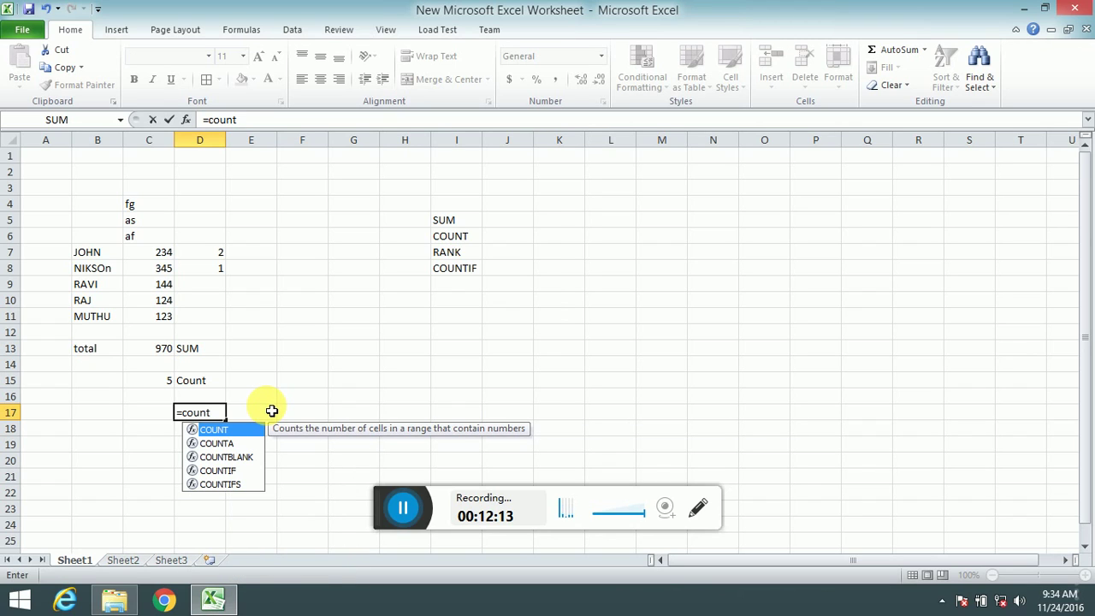
pyautogui.write('if')
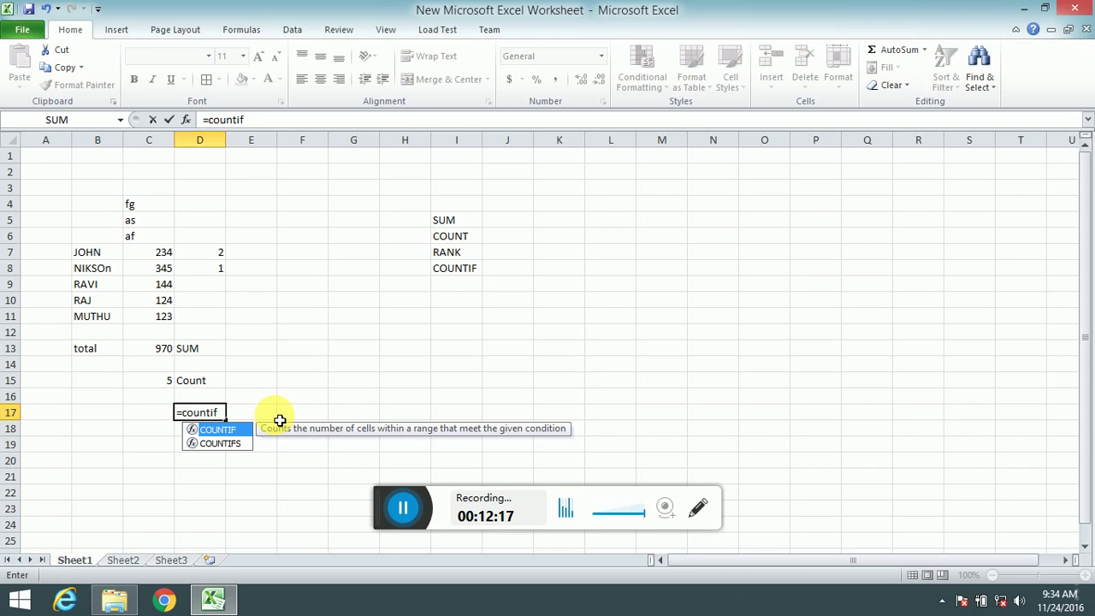
pyautogui.write('(')
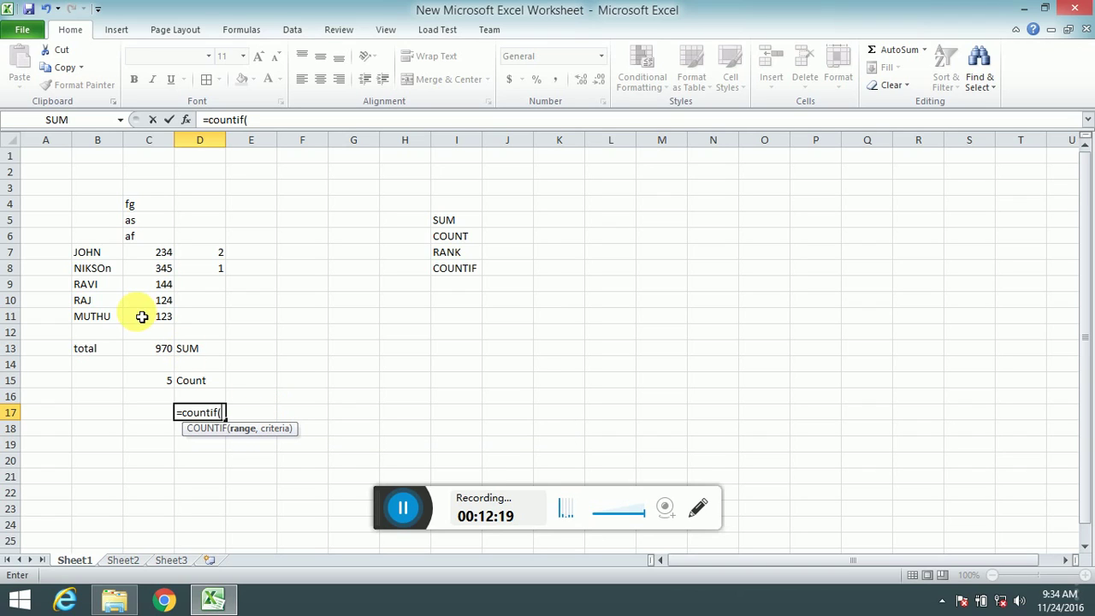
# - Try to complete the COUNTIF formula in D17 with only the range C4:C11 and no criteria
pyautogui.press('Left')
pyautogui.press('Up')
pyautogui.press('Up')
pyautogui.press('Up')
pyautogui.press('Up')
pyautogui.press('Up')
pyautogui.press('Up')
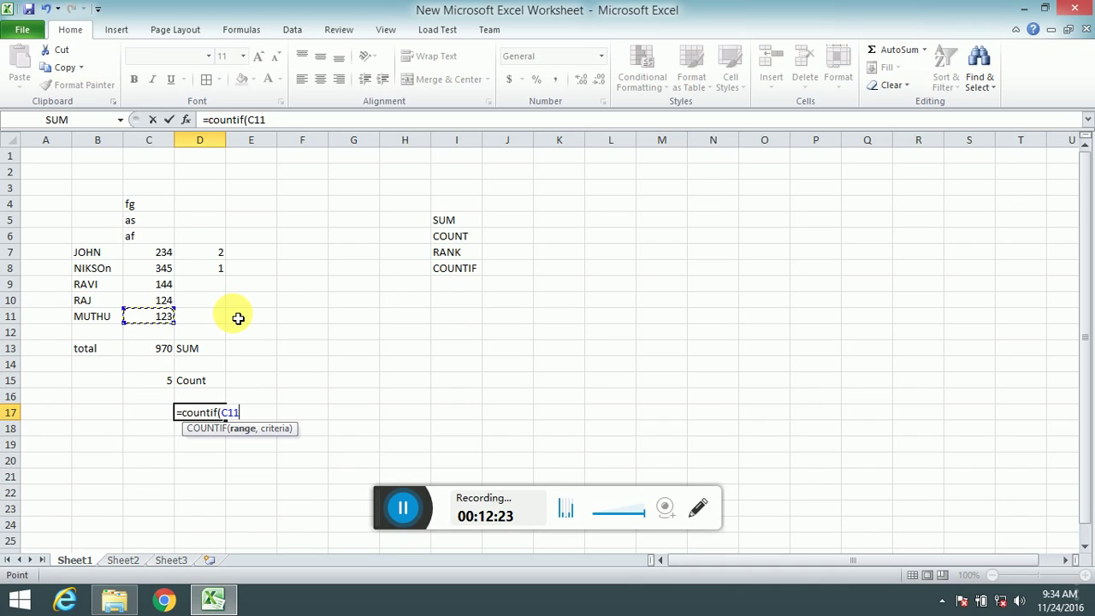
pyautogui.hotkey('shift', 'Up')
pyautogui.hotkey('shift', 'Up')
pyautogui.hotkey('shift', 'Up')
pyautogui.hotkey('shift', 'Up')
pyautogui.hotkey('shift', 'Up')
pyautogui.hotkey('shift', 'Up')
pyautogui.hotkey('shift', 'Up')
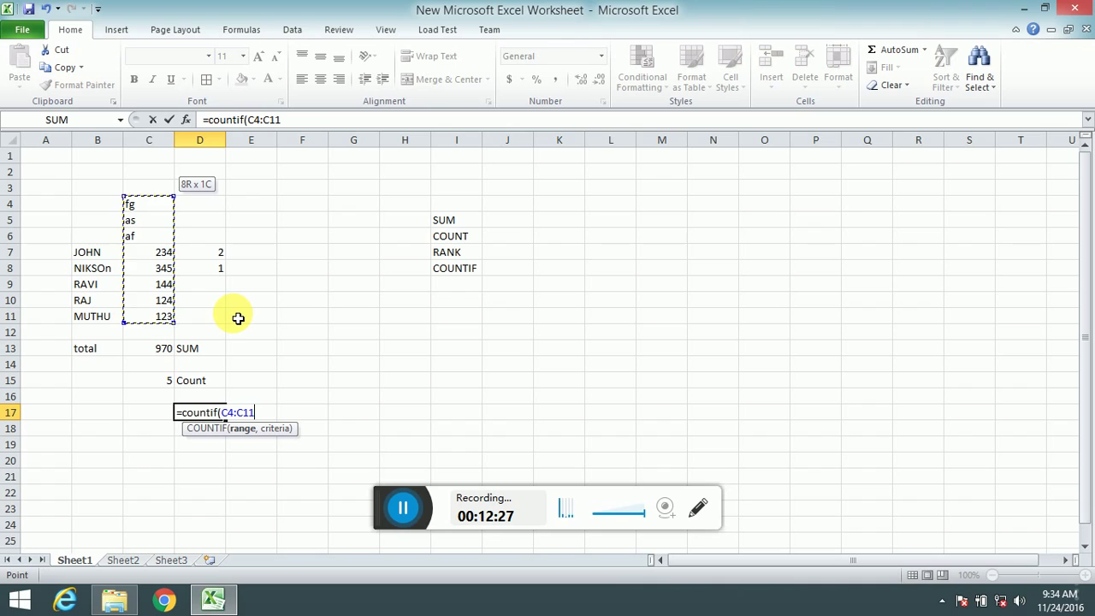
pyautogui.write(')')
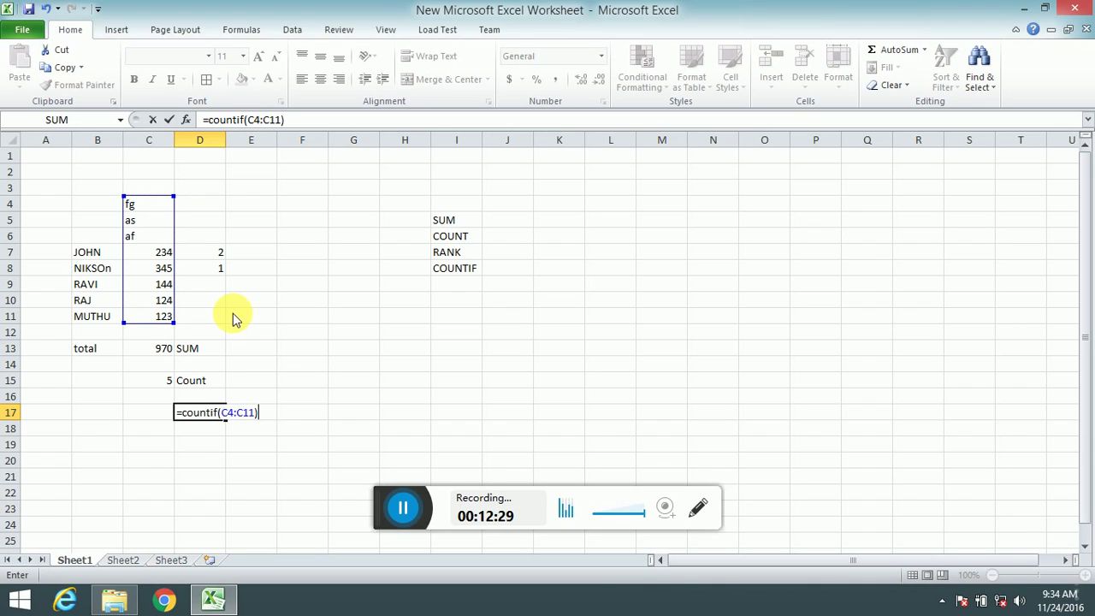
pyautogui.press('Return')
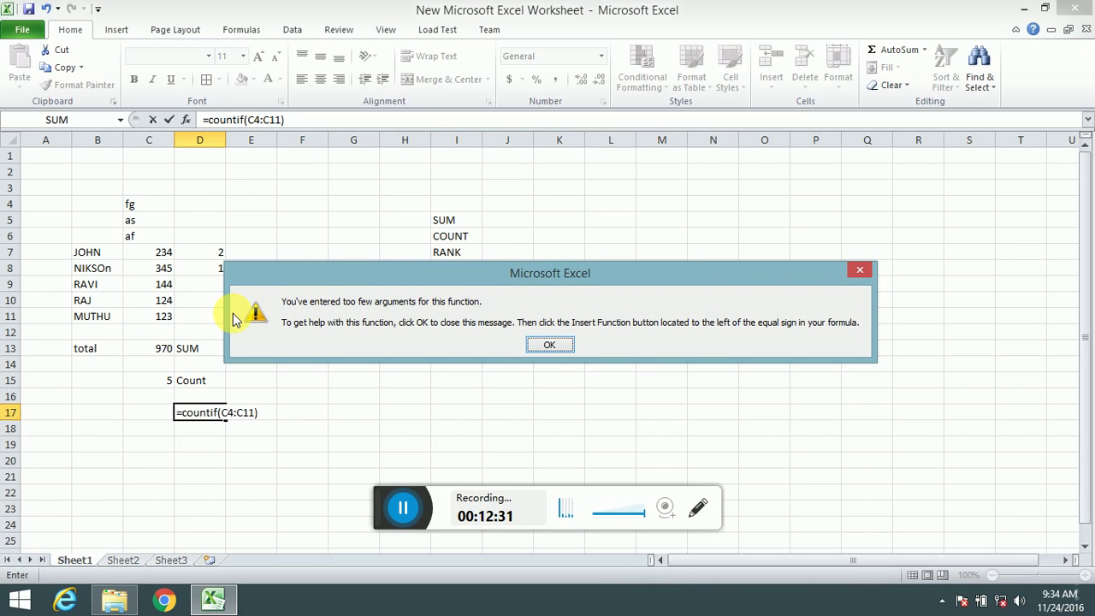
pyautogui.click(559, 347)
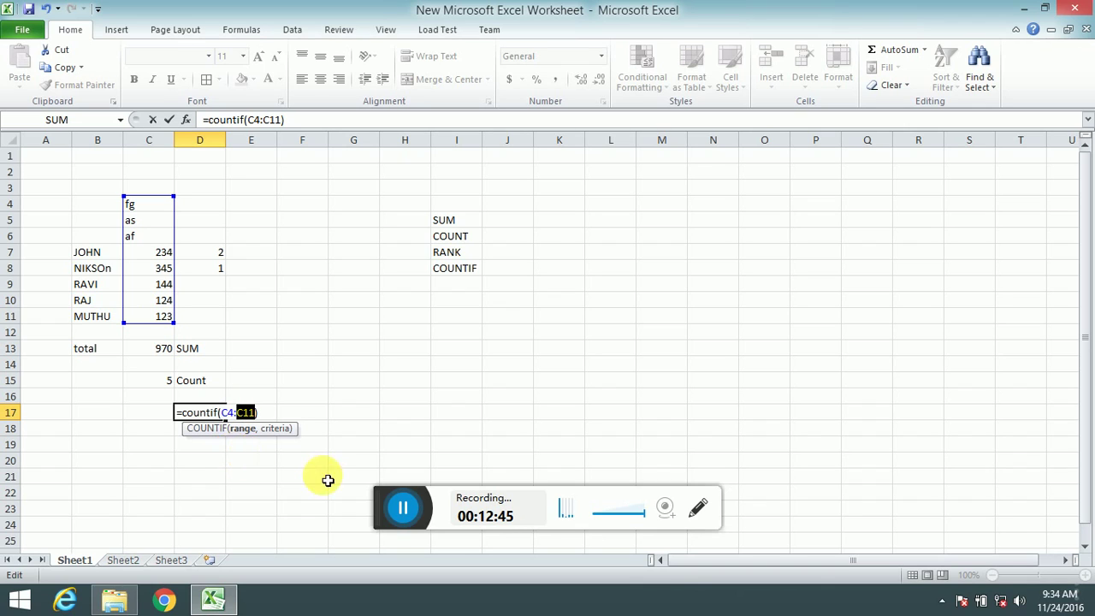
# - Discard the incomplete COUNTIF entry in cell D17
pyautogui.click(392, 506)
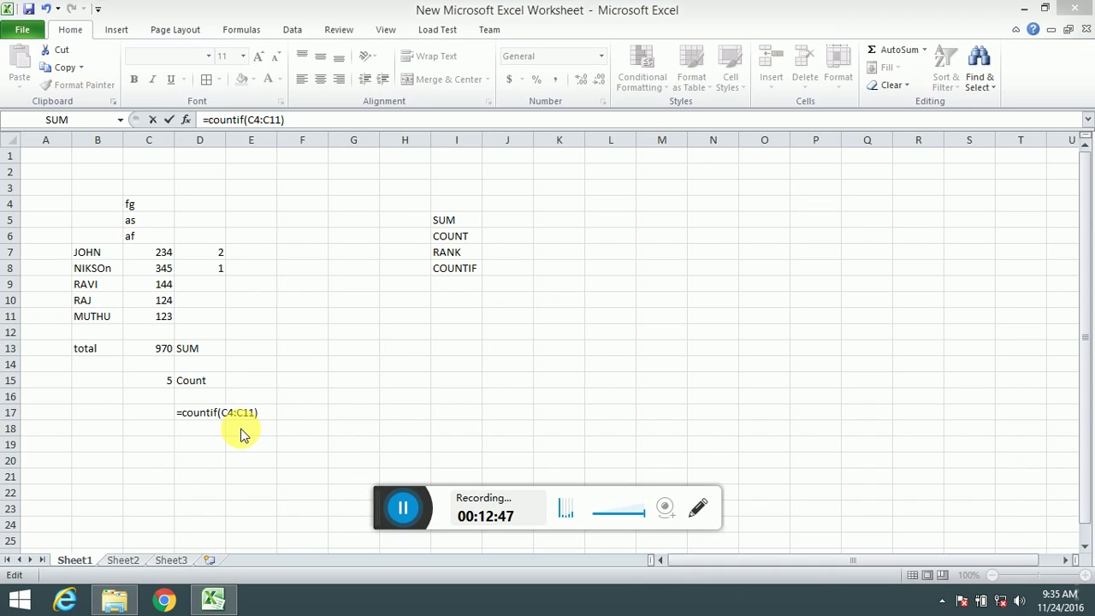
pyautogui.click(271, 424)
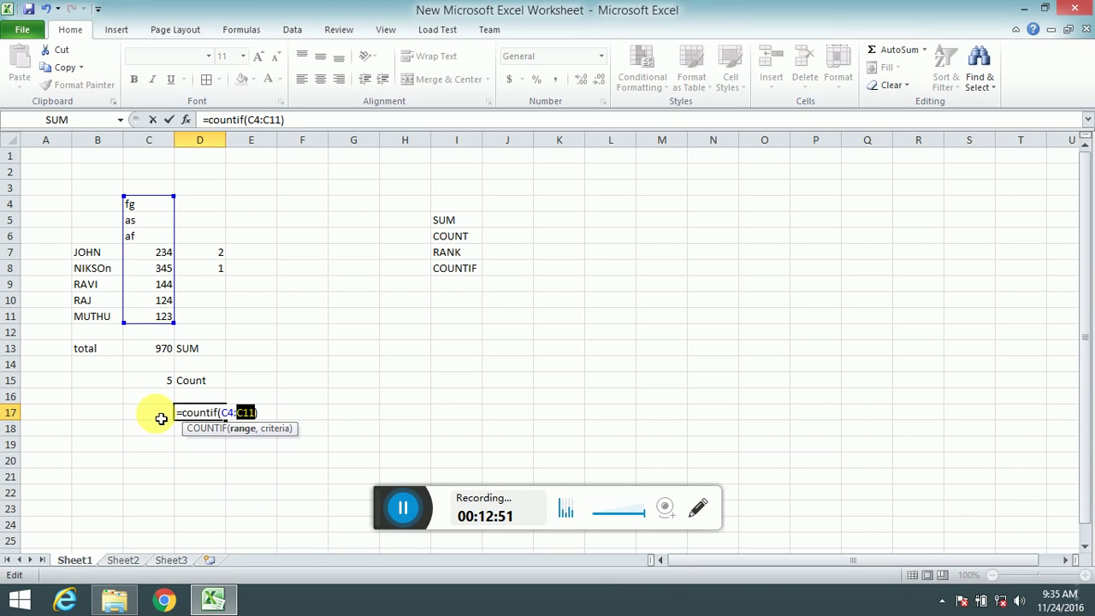
pyautogui.press('Escape')
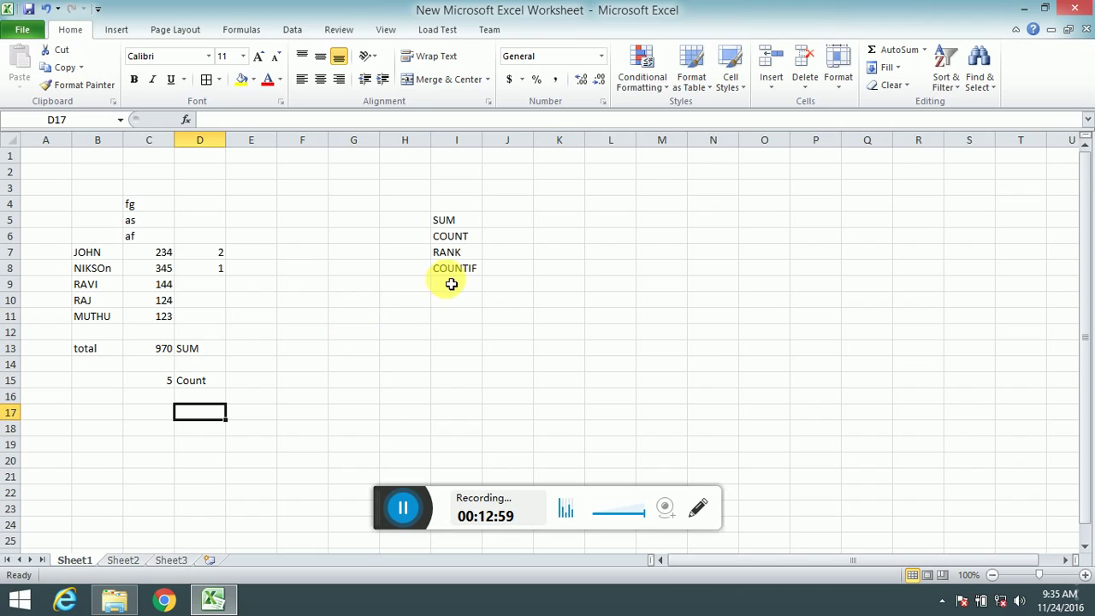
# - Select the sample data block B4:D15, including the names, numbers, ranks, total and count
pyautogui.moveTo(120, 207); pyautogui.dragTo(215, 376)
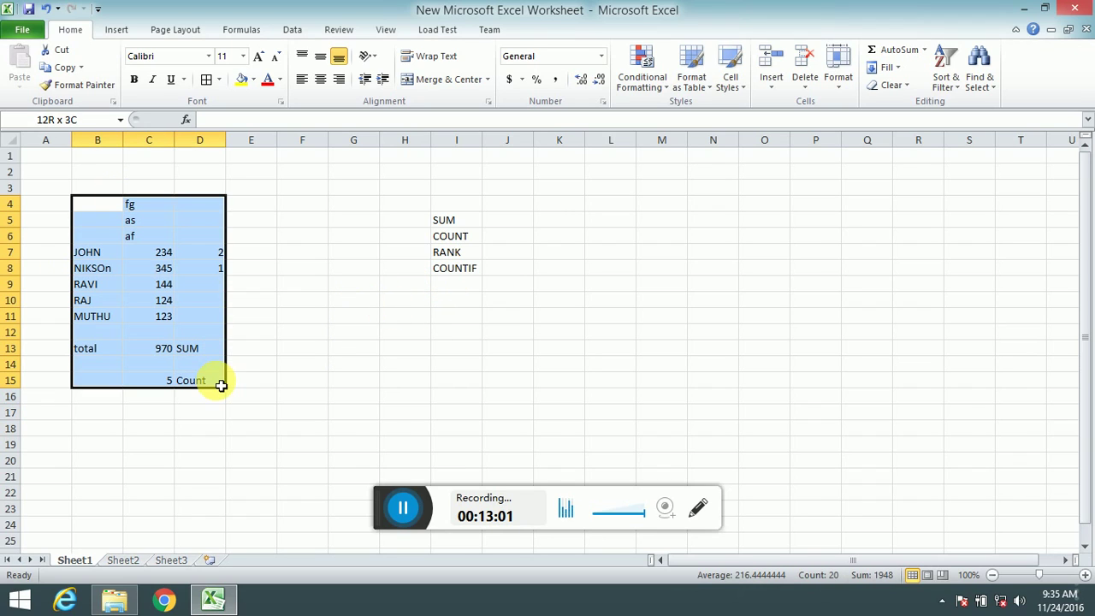